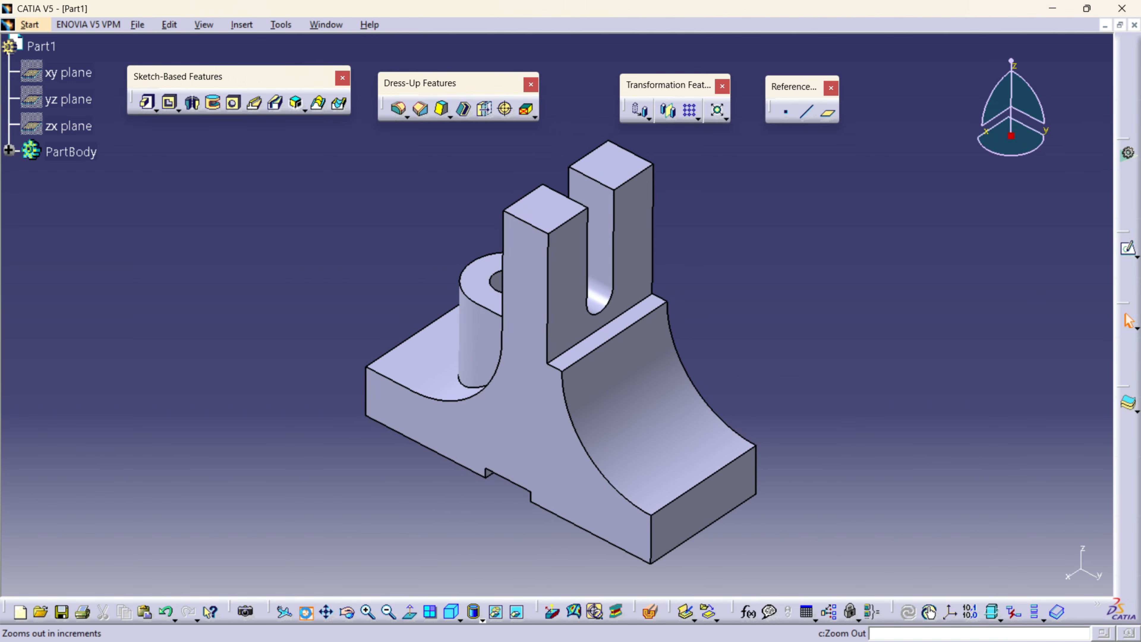
- Examine the finished part's side profile, its extrusion direction and depth, and the rounded slot between the two uprights
{"action": "key", "text": "ctrl+2"}
{"action": "mouse_move", "coordinate": [266, 532]}
{"action": "left_mouse_down"}
{"action": "mouse_move", "coordinate": [383, 467]}
{"action": "mouse_move", "coordinate": [363, 503]}
{"action": "left_mouse_up"}
{"action": "mouse_move", "coordinate": [360, 410]}
{"action": "left_mouse_down"}
{"action": "mouse_move", "coordinate": [364, 363]}
{"action": "mouse_move", "coordinate": [413, 388]}
{"action": "mouse_move", "coordinate": [478, 392]}
{"action": "mouse_move", "coordinate": [501, 232]}
{"action": "mouse_move", "coordinate": [534, 359]}
{"action": "mouse_move", "coordinate": [611, 493]}
{"action": "mouse_move", "coordinate": [643, 520]}
{"action": "mouse_move", "coordinate": [642, 563]}
{"action": "mouse_move", "coordinate": [364, 410]}
{"action": "left_mouse_up"}
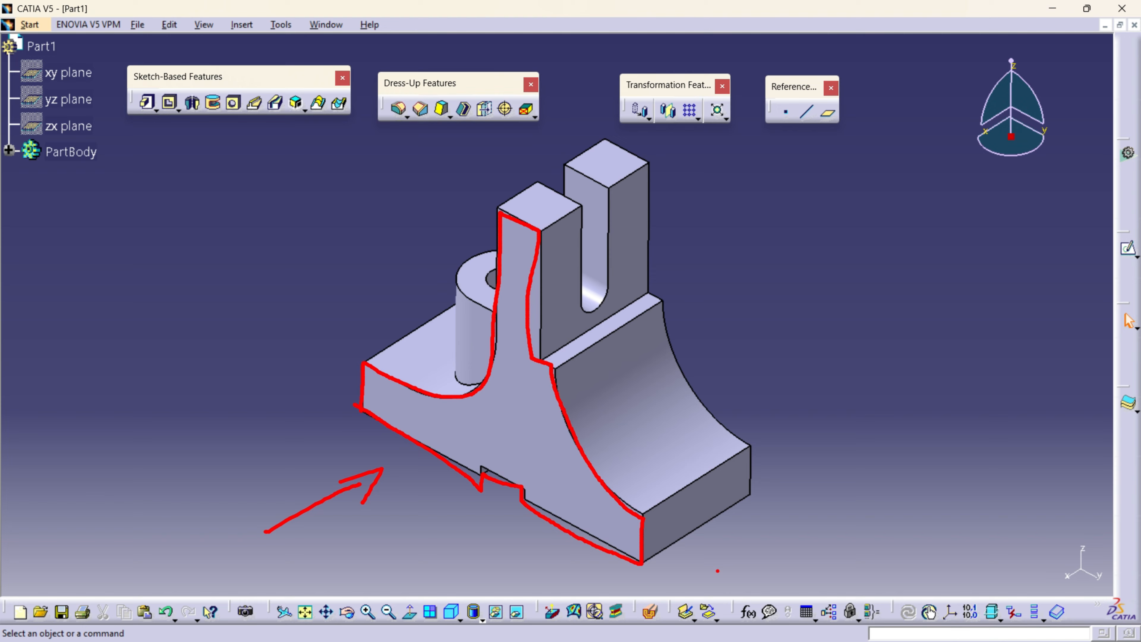
{"action": "mouse_move", "coordinate": [653, 566]}
{"action": "left_mouse_down"}
{"action": "mouse_move", "coordinate": [721, 531]}
{"action": "mouse_move", "coordinate": [720, 546]}
{"action": "left_mouse_up"}
{"action": "left_click_drag", "start_coordinate": [752, 484], "coordinate": [754, 519]}
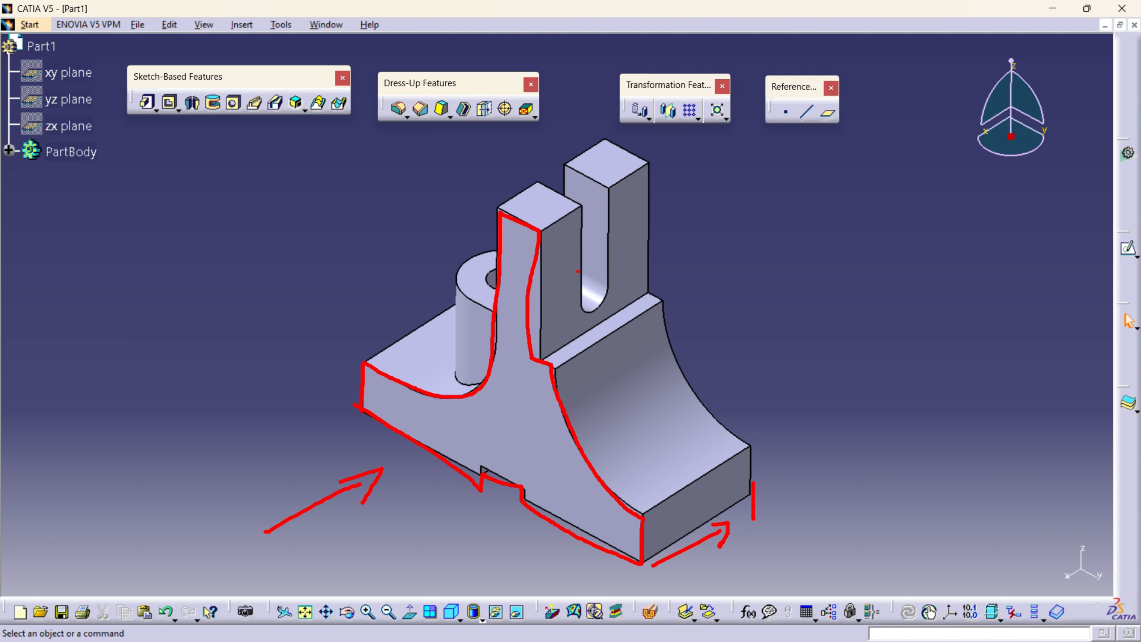
{"action": "mouse_move", "coordinate": [517, 422]}
{"action": "left_mouse_down"}
{"action": "mouse_move", "coordinate": [524, 460]}
{"action": "mouse_move", "coordinate": [524, 420]}
{"action": "left_mouse_up"}
{"action": "left_click_drag", "start_coordinate": [558, 313], "coordinate": [575, 313]}
{"action": "mouse_move", "coordinate": [582, 207]}
{"action": "left_mouse_down"}
{"action": "mouse_move", "coordinate": [586, 300]}
{"action": "mouse_move", "coordinate": [611, 259]}
{"action": "mouse_move", "coordinate": [607, 209]}
{"action": "mouse_move", "coordinate": [567, 191]}
{"action": "mouse_move", "coordinate": [563, 206]}
{"action": "mouse_move", "coordinate": [579, 156]}
{"action": "left_mouse_up"}
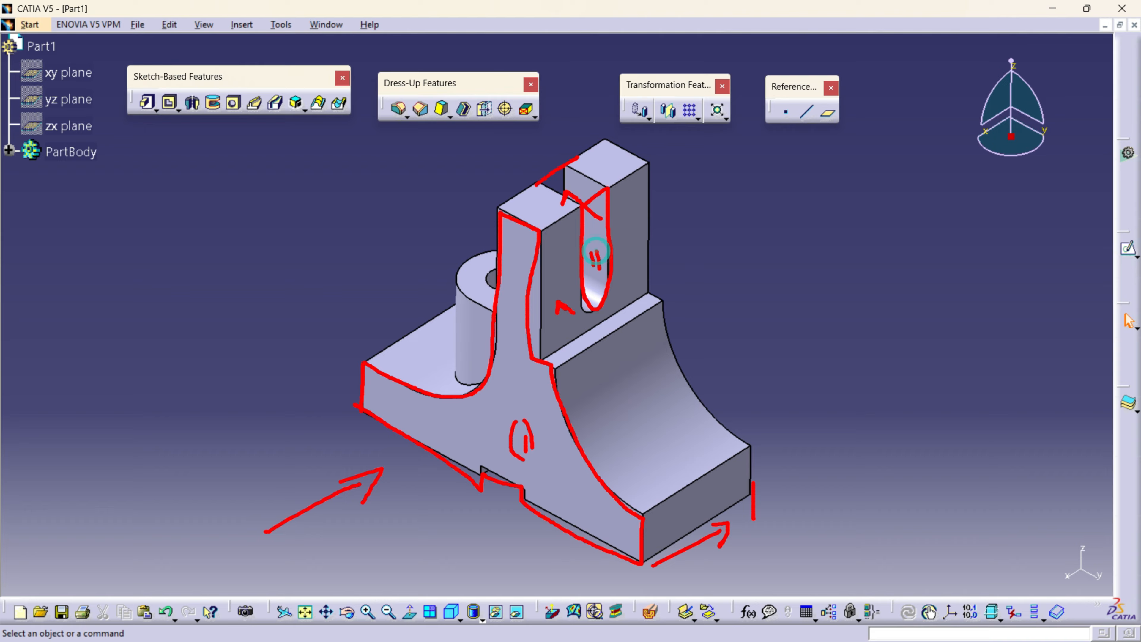
- Inspect the finished part from the other side, studying the boss's height offset, D-shaped outline, downward extrusion and hole
{"action": "key", "text": "Escape"}
{"action": "middle_click_drag", "start_coordinate": [440, 465], "coordinate": [651, 449]}
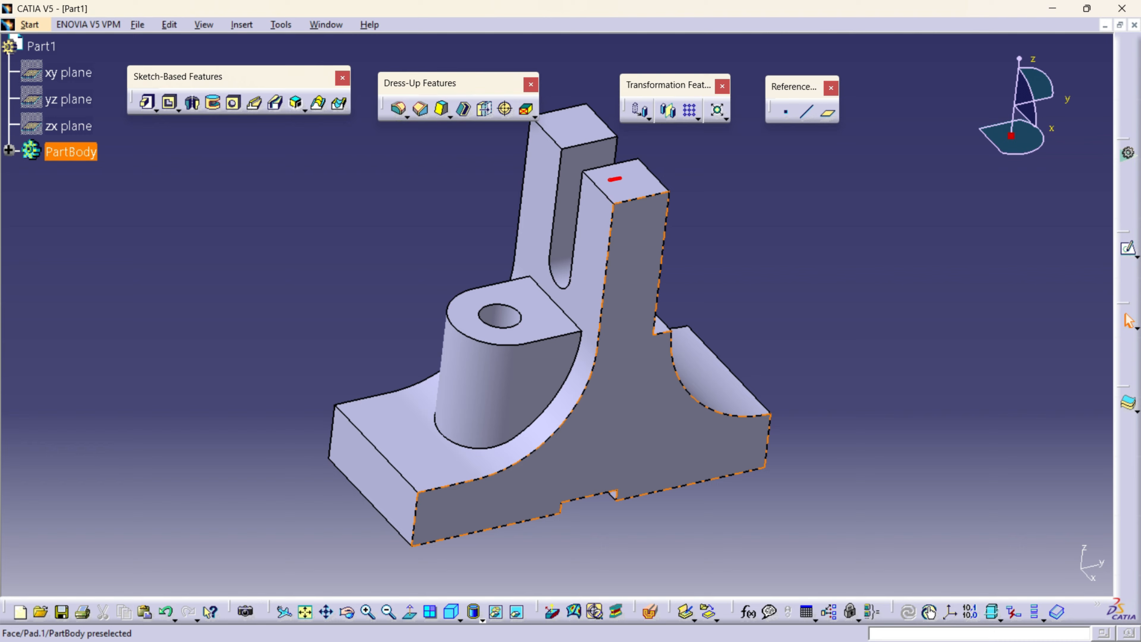
{"action": "mouse_move", "coordinate": [621, 178]}
{"action": "left_mouse_down"}
{"action": "mouse_move", "coordinate": [635, 173]}
{"action": "mouse_move", "coordinate": [598, 232]}
{"action": "mouse_move", "coordinate": [582, 311]}
{"action": "left_mouse_up"}
{"action": "left_click_drag", "start_coordinate": [574, 262], "coordinate": [587, 282]}
{"action": "mouse_move", "coordinate": [607, 175]}
{"action": "left_mouse_down"}
{"action": "mouse_move", "coordinate": [483, 208]}
{"action": "mouse_move", "coordinate": [520, 288]}
{"action": "mouse_move", "coordinate": [534, 288]}
{"action": "left_mouse_up"}
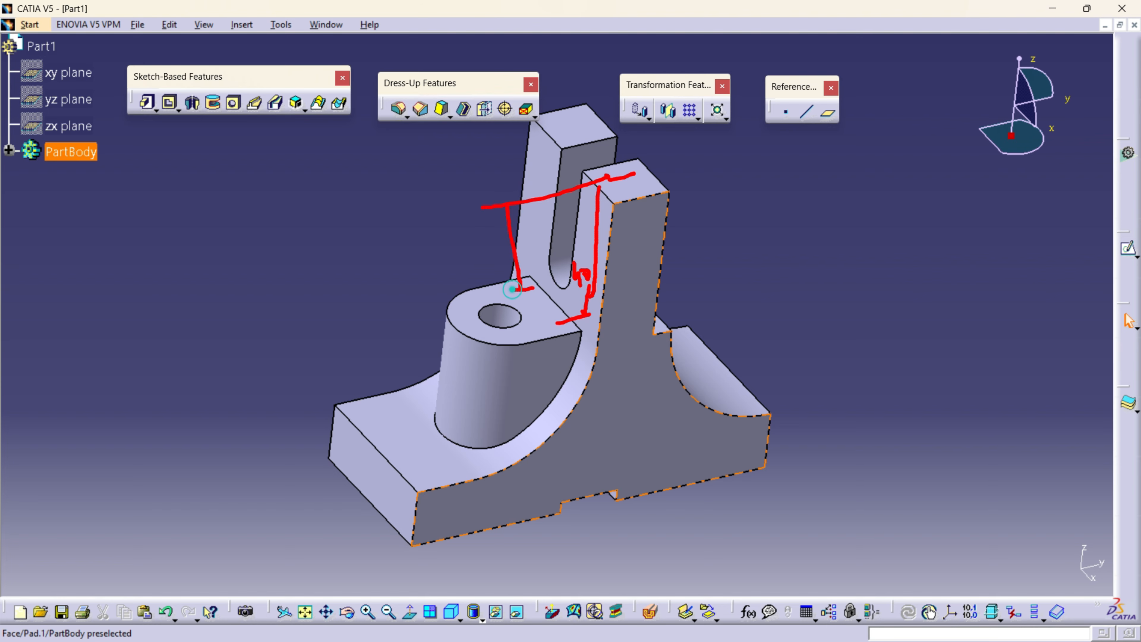
{"action": "left_click_drag", "start_coordinate": [490, 249], "coordinate": [500, 275]}
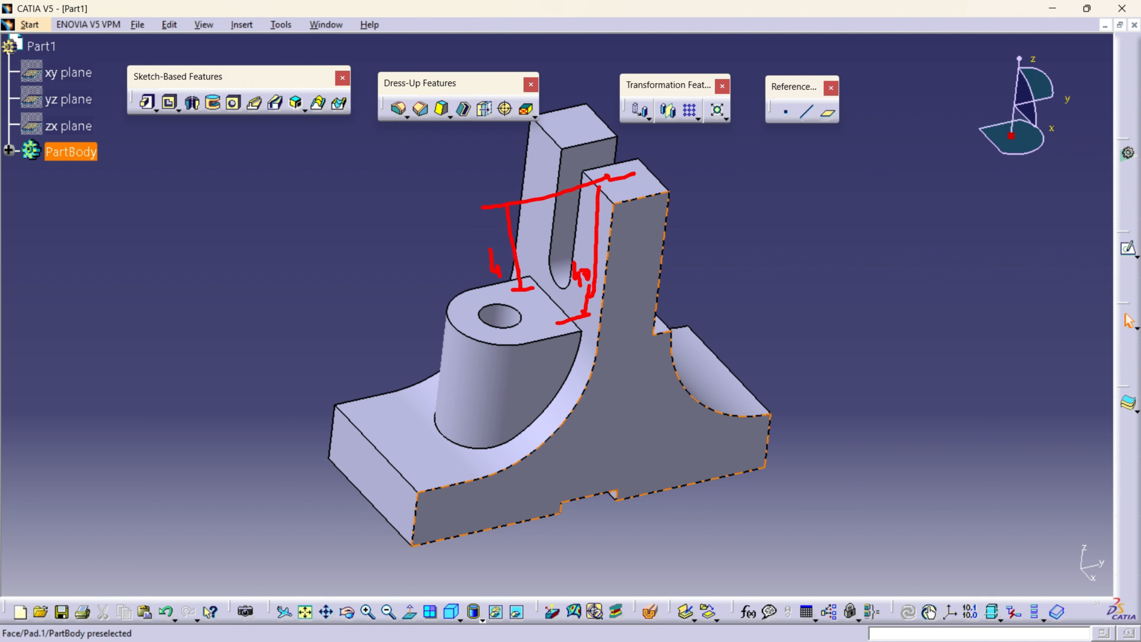
{"action": "mouse_move", "coordinate": [530, 275]}
{"action": "left_mouse_down"}
{"action": "mouse_move", "coordinate": [459, 296]}
{"action": "mouse_move", "coordinate": [518, 344]}
{"action": "mouse_move", "coordinate": [578, 335]}
{"action": "mouse_move", "coordinate": [528, 276]}
{"action": "left_mouse_up"}
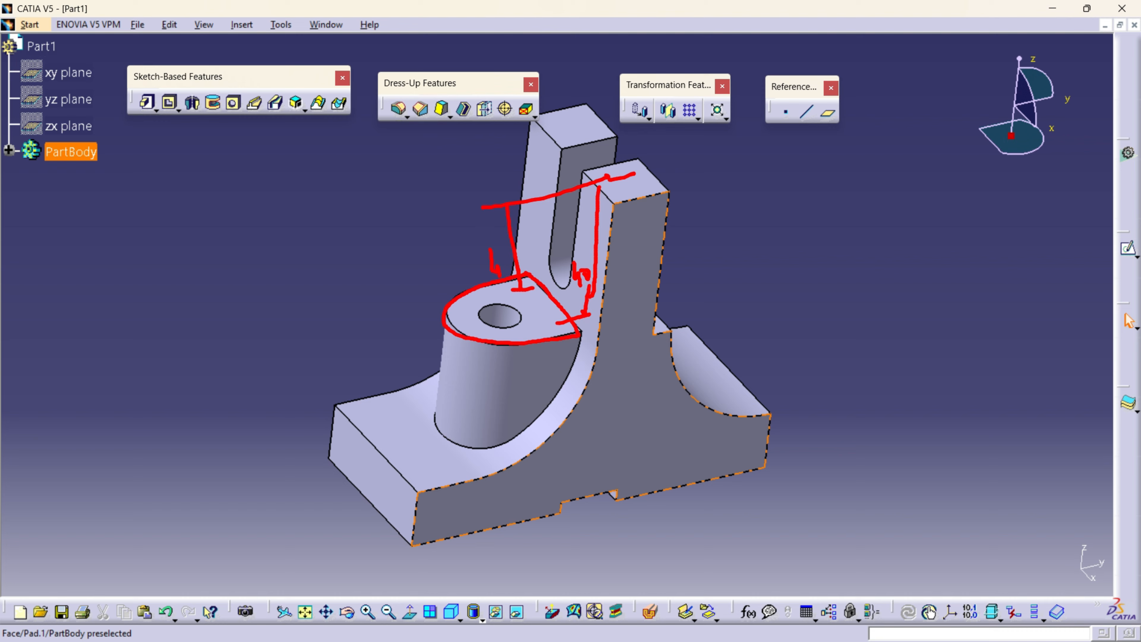
{"action": "mouse_move", "coordinate": [490, 343]}
{"action": "left_mouse_down"}
{"action": "mouse_move", "coordinate": [482, 470]}
{"action": "mouse_move", "coordinate": [490, 455]}
{"action": "left_mouse_up"}
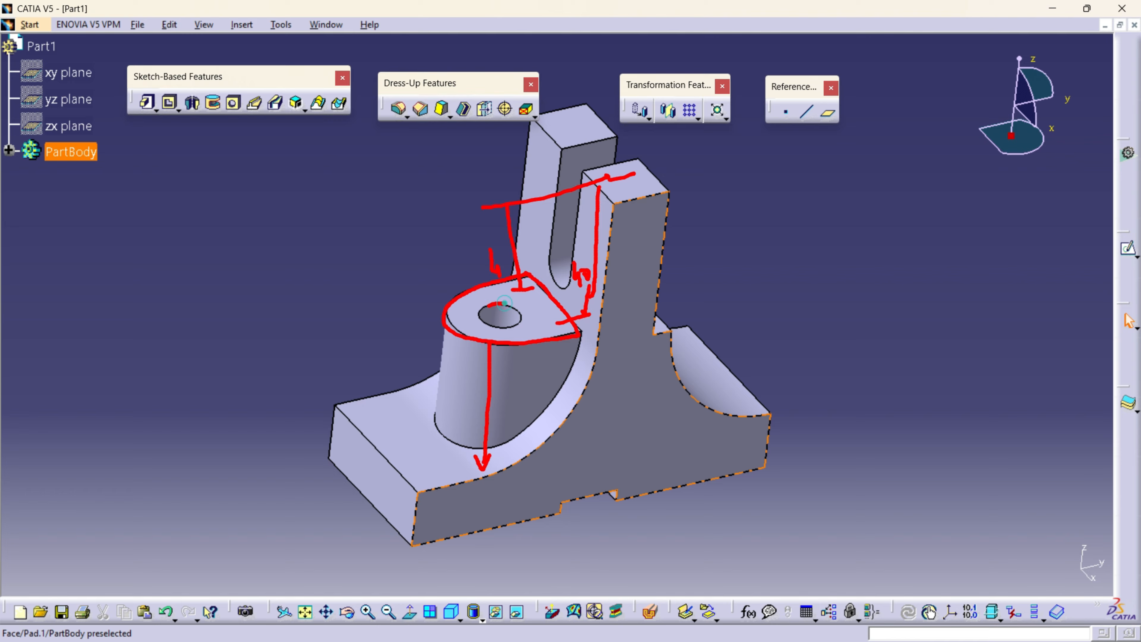
{"action": "mouse_move", "coordinate": [488, 306]}
{"action": "left_mouse_down"}
{"action": "mouse_move", "coordinate": [483, 332]}
{"action": "mouse_move", "coordinate": [521, 320]}
{"action": "mouse_move", "coordinate": [510, 376]}
{"action": "mouse_move", "coordinate": [521, 367]}
{"action": "left_mouse_up"}
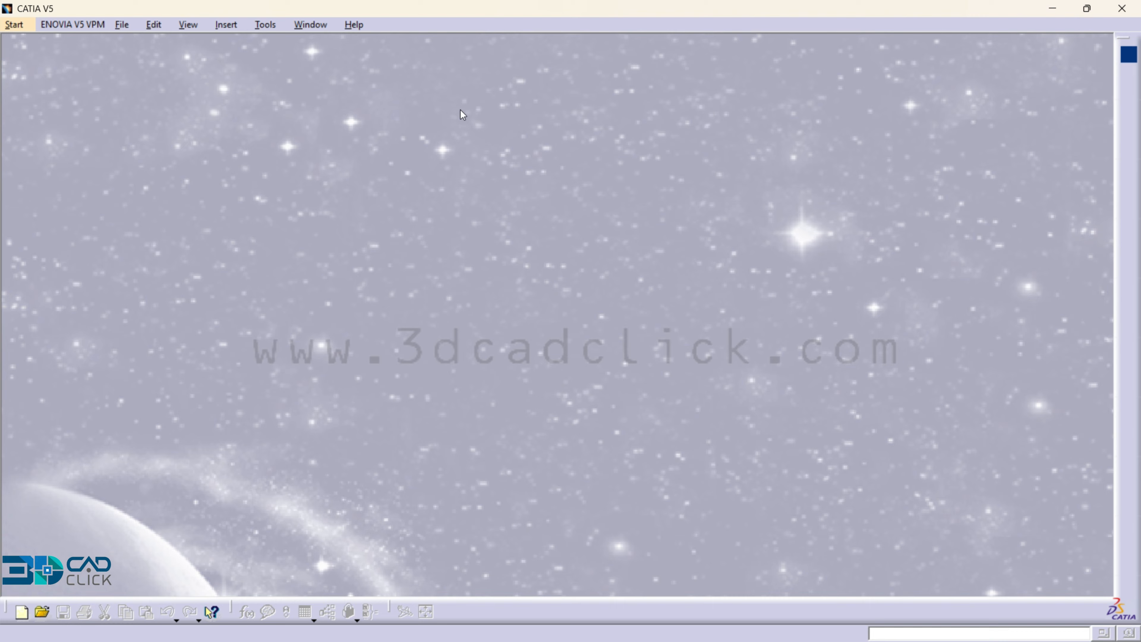
- Create a new part in the Part Design workbench and start a sketch on the yz plane
{"action": "left_click", "coordinate": [29, 24]}
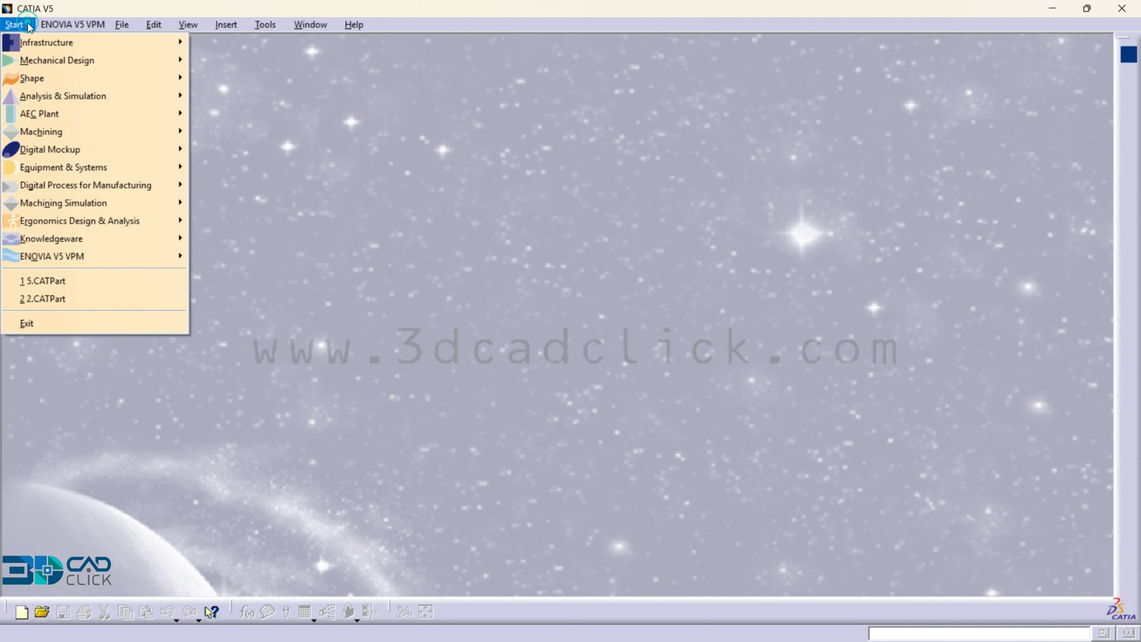
{"action": "mouse_move", "coordinate": [42, 60]}
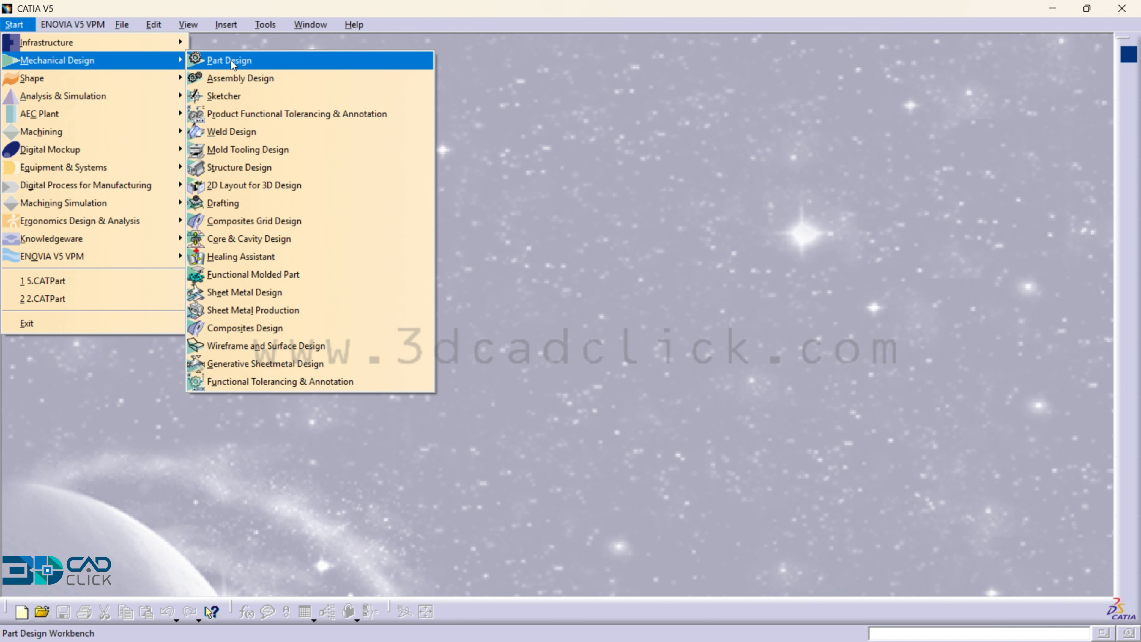
{"action": "left_click", "coordinate": [231, 61]}
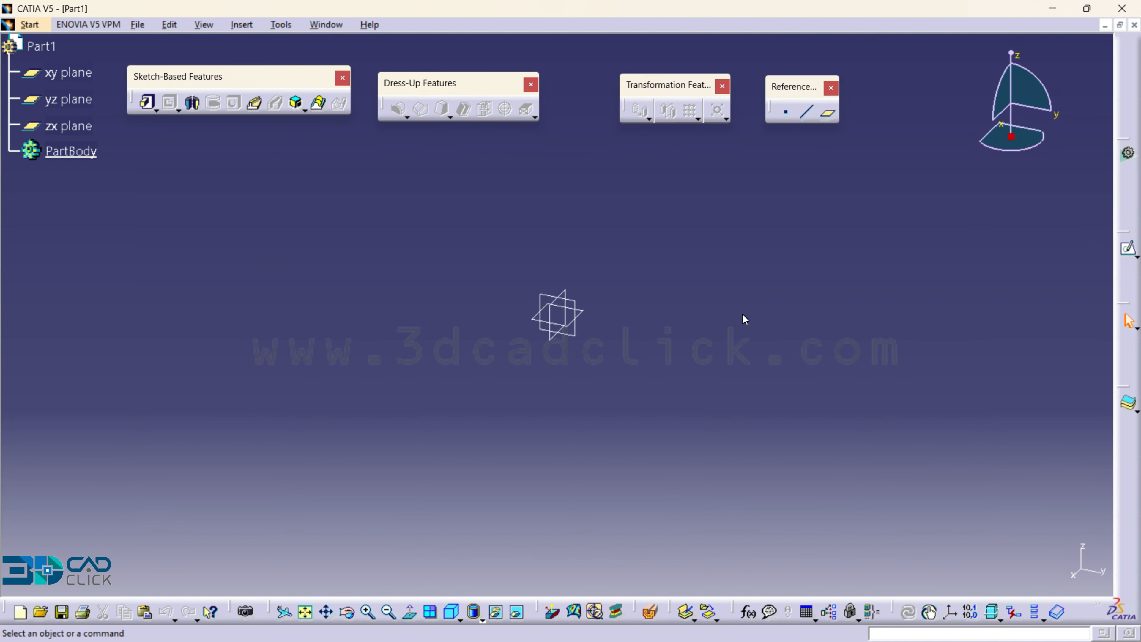
{"action": "left_click", "coordinate": [1130, 251]}
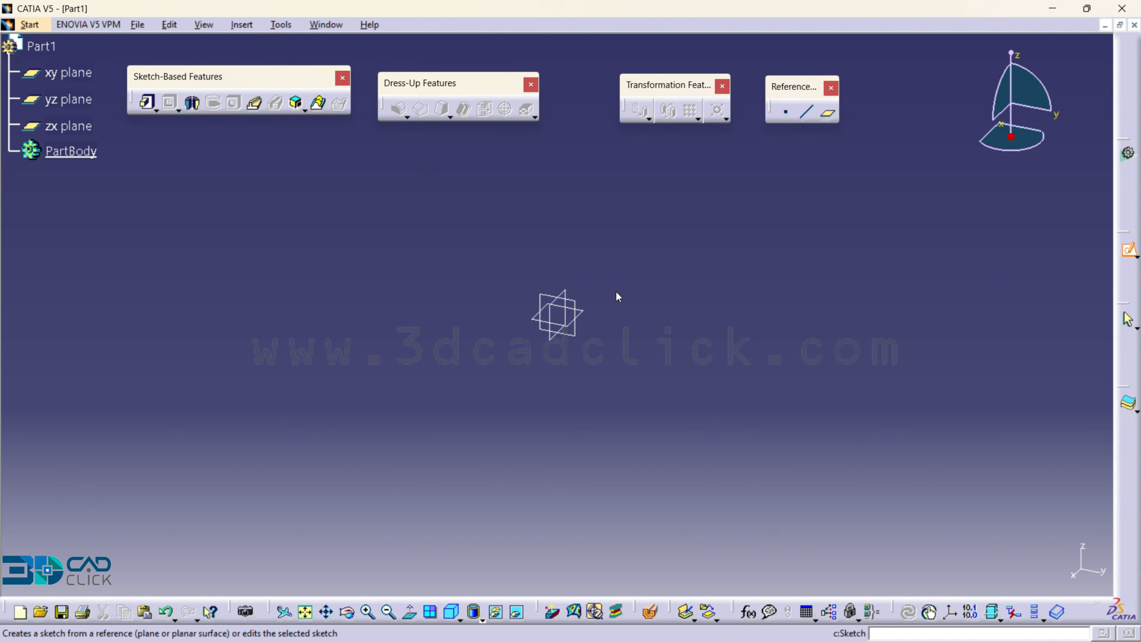
{"action": "left_click", "coordinate": [580, 303]}
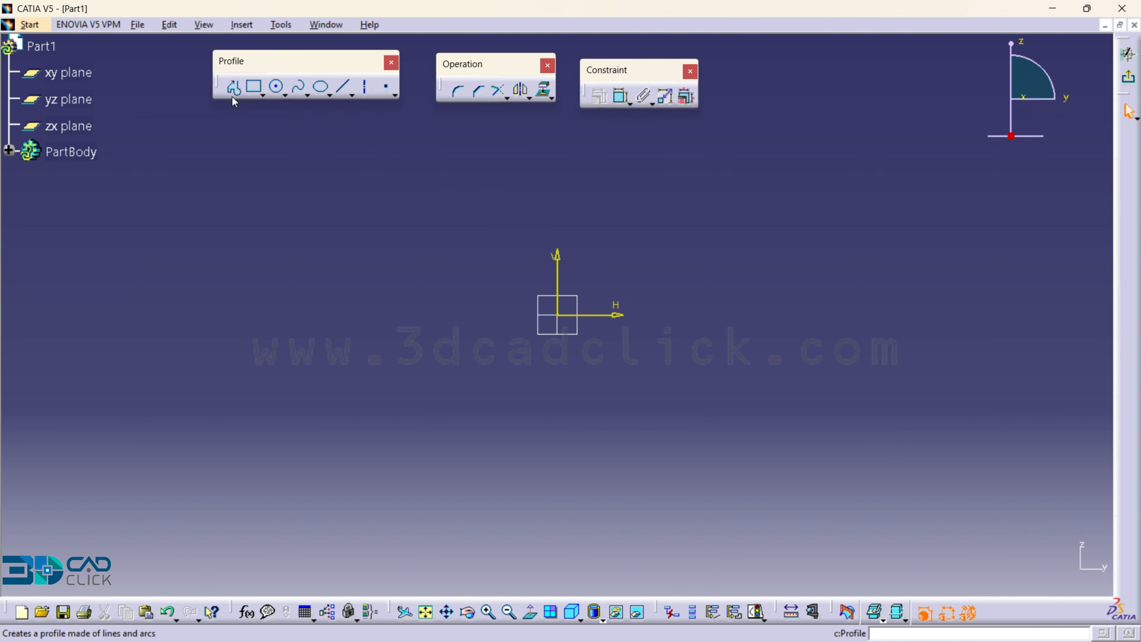
- Sketch a horizontal line about 37 mm long below the origin, crossing under the vertical axis
{"action": "left_click", "coordinate": [232, 88]}
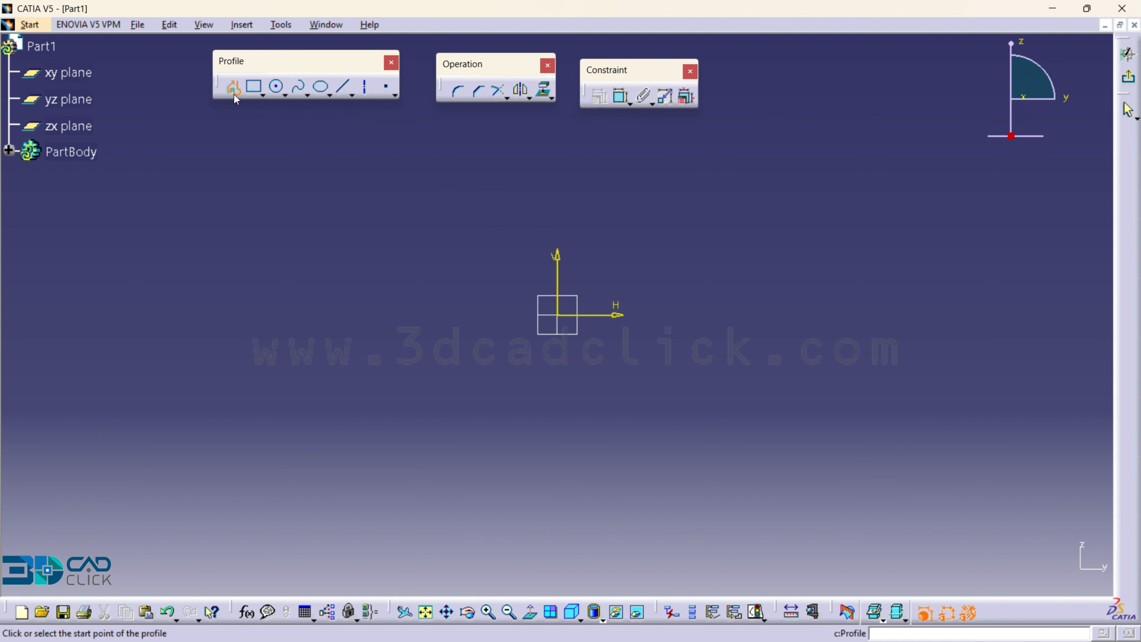
{"action": "left_click", "coordinate": [512, 356]}
{"action": "double_click", "coordinate": [600, 356]}
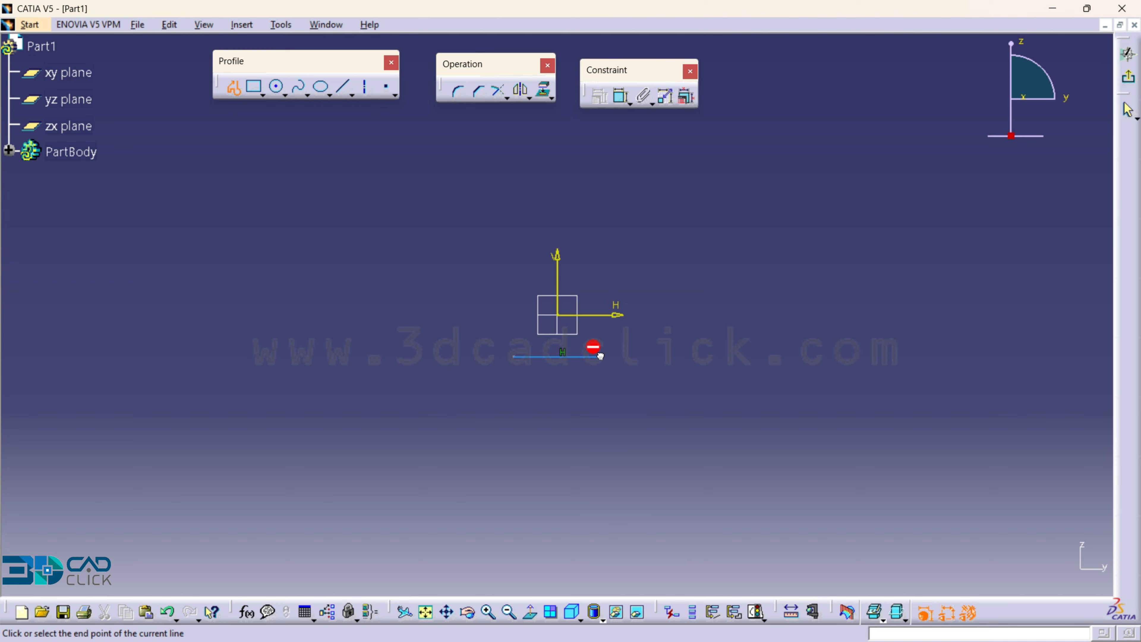
{"action": "left_click", "coordinate": [697, 330]}
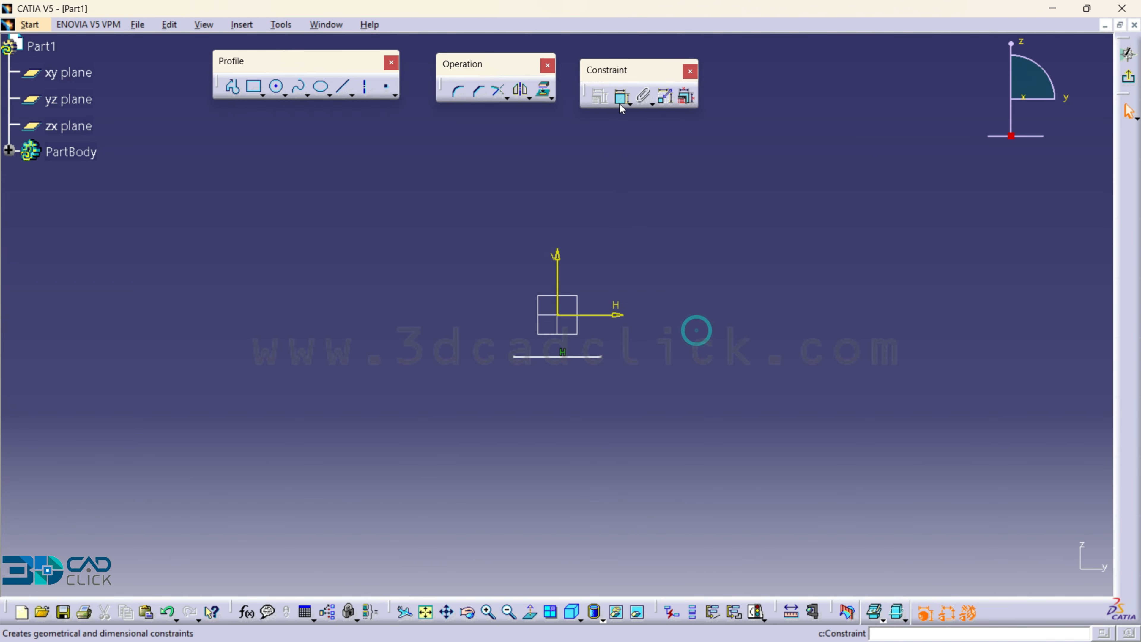
- Dimension the horizontal line's length and set it to 15 mm
{"action": "left_click", "coordinate": [621, 97]}
{"action": "left_click", "coordinate": [592, 357]}
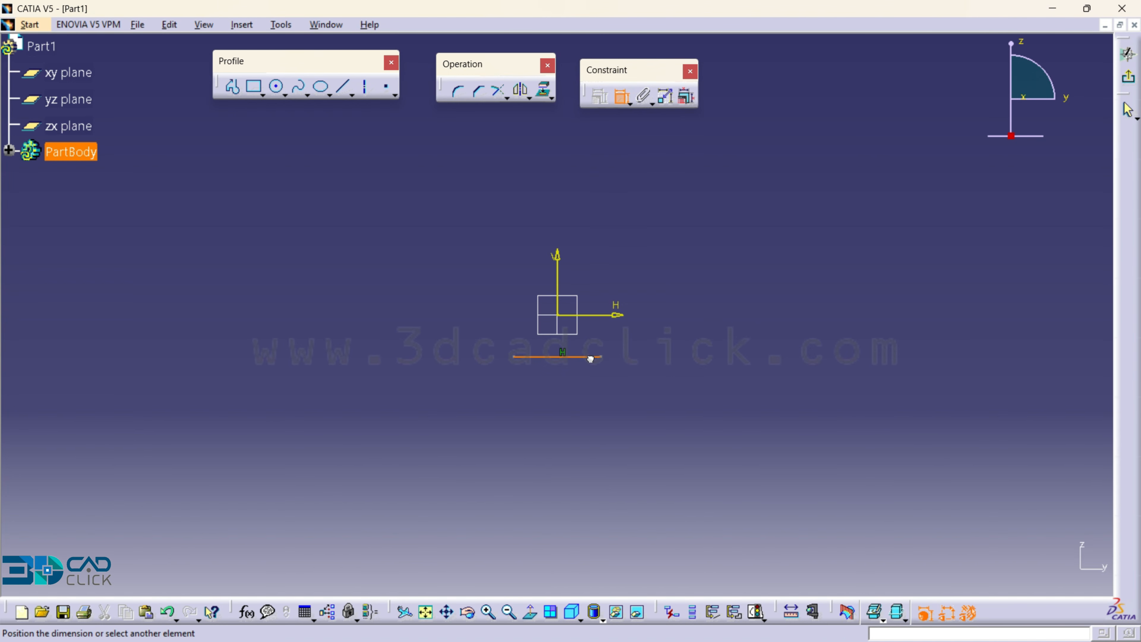
{"action": "left_click", "coordinate": [592, 389]}
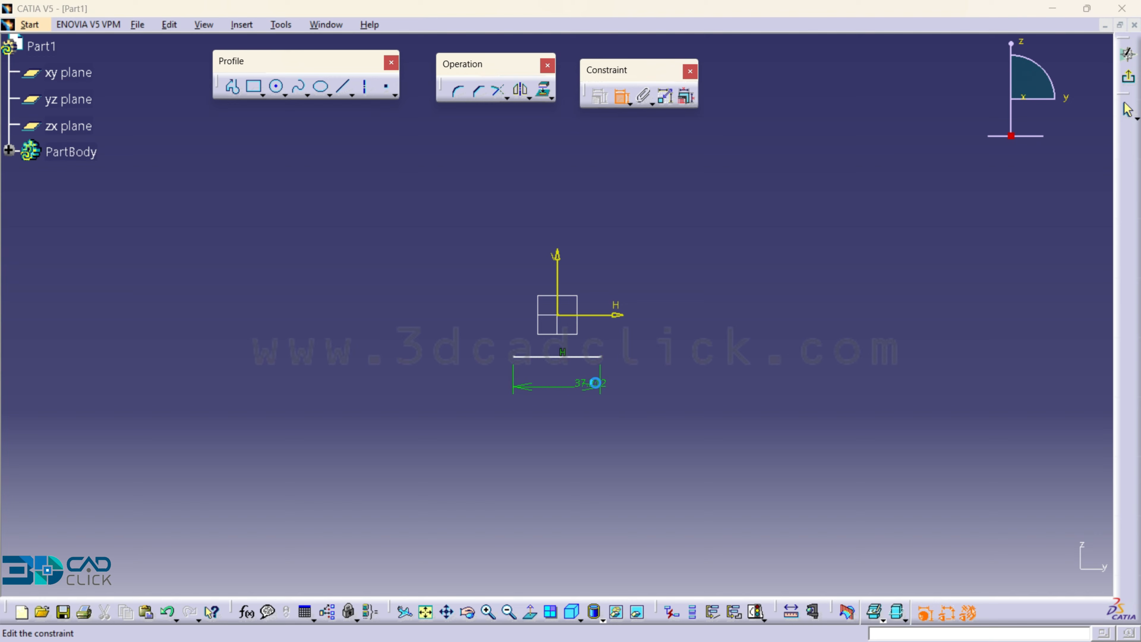
{"action": "double_click", "coordinate": [591, 383]}
{"action": "type", "text": "15"}
{"action": "key", "text": "Return"}
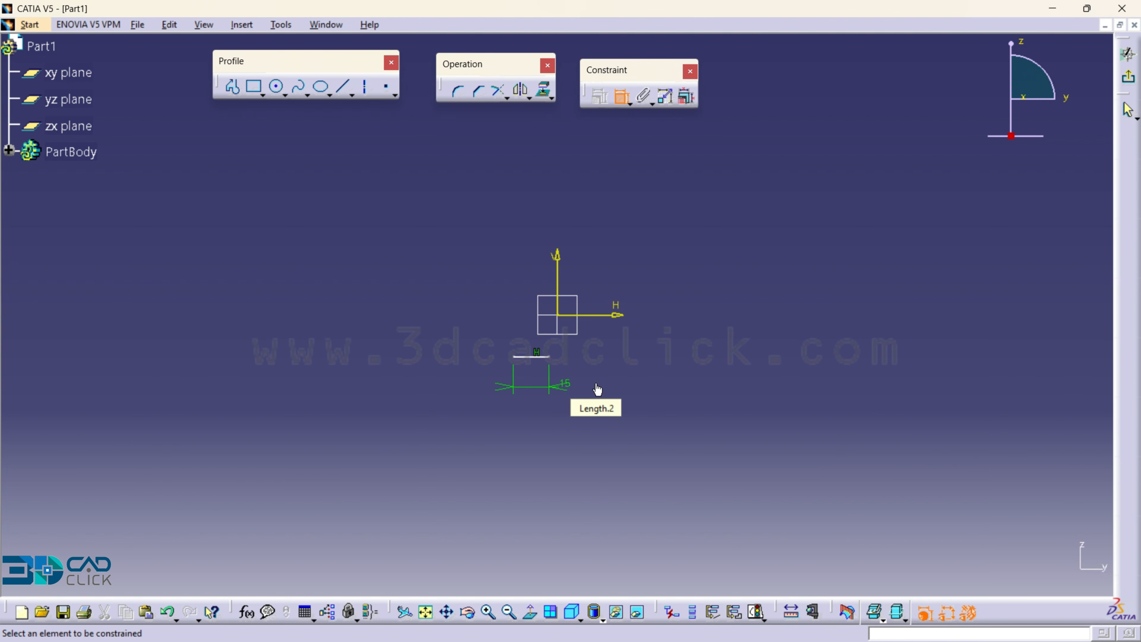
- Constrain the line's left endpoint to the vertical axis at a distance of 7.5 mm
{"action": "middle_click_drag", "start_coordinate": [631, 399], "coordinate": [620, 292]}
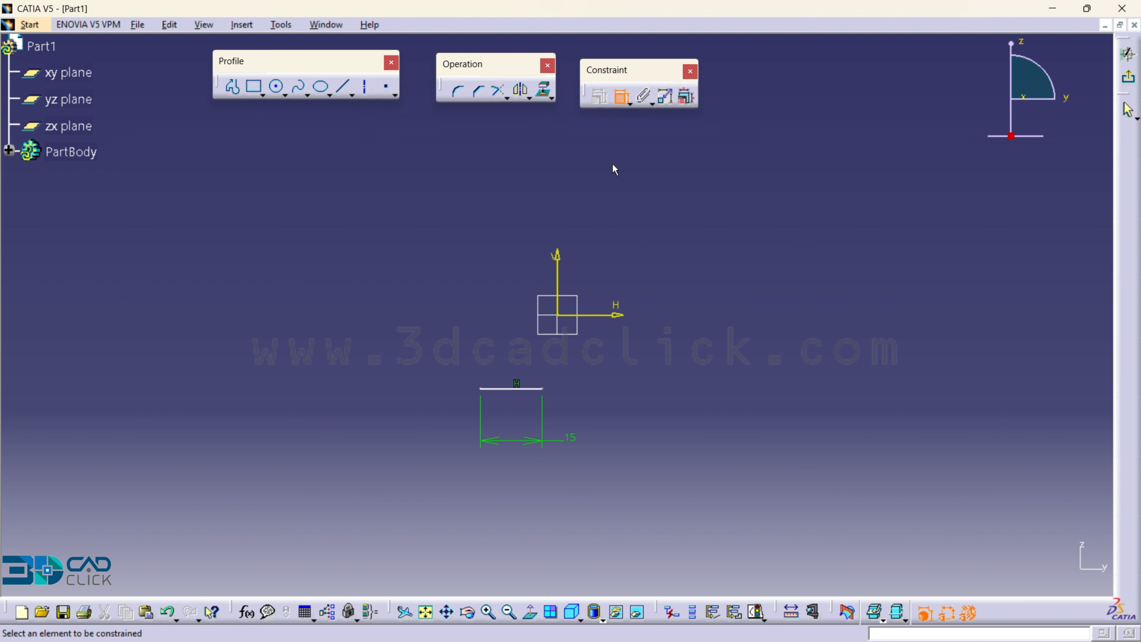
{"action": "left_click", "coordinate": [480, 388]}
{"action": "left_click", "coordinate": [557, 283]}
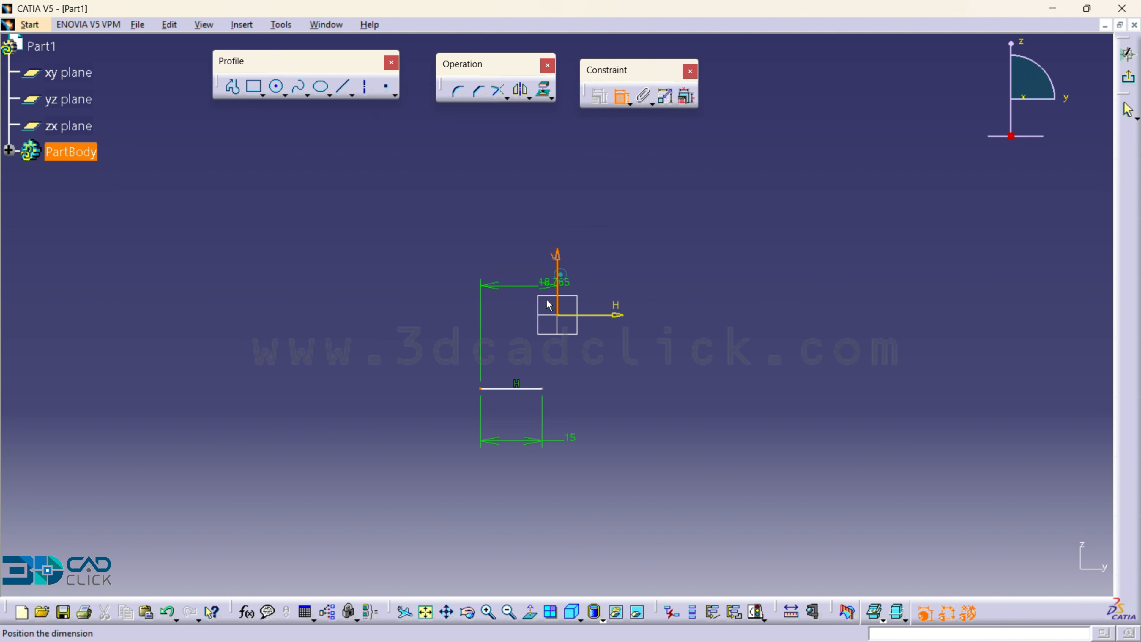
{"action": "left_click", "coordinate": [510, 469]}
{"action": "double_click", "coordinate": [514, 468]}
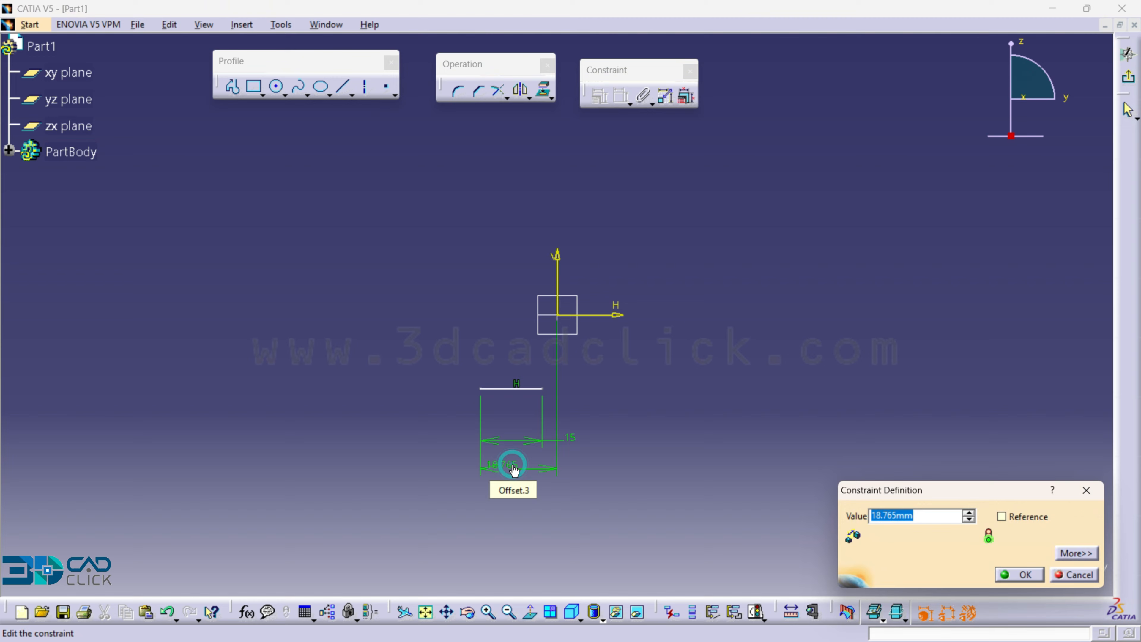
{"action": "type", "text": "7.5"}
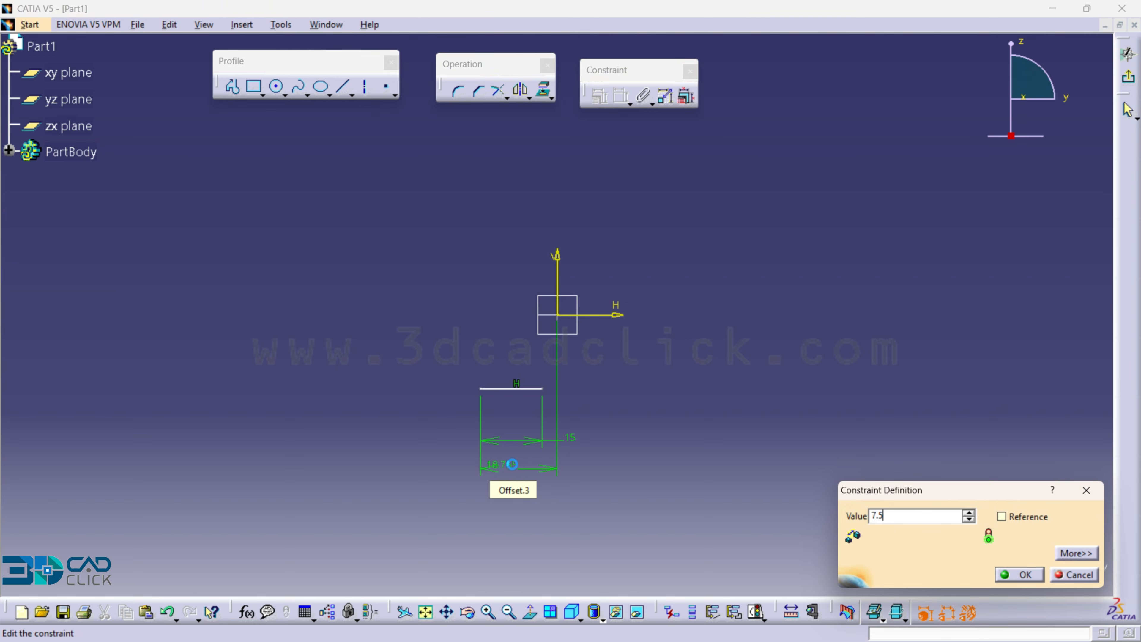
{"action": "key", "text": "Return"}
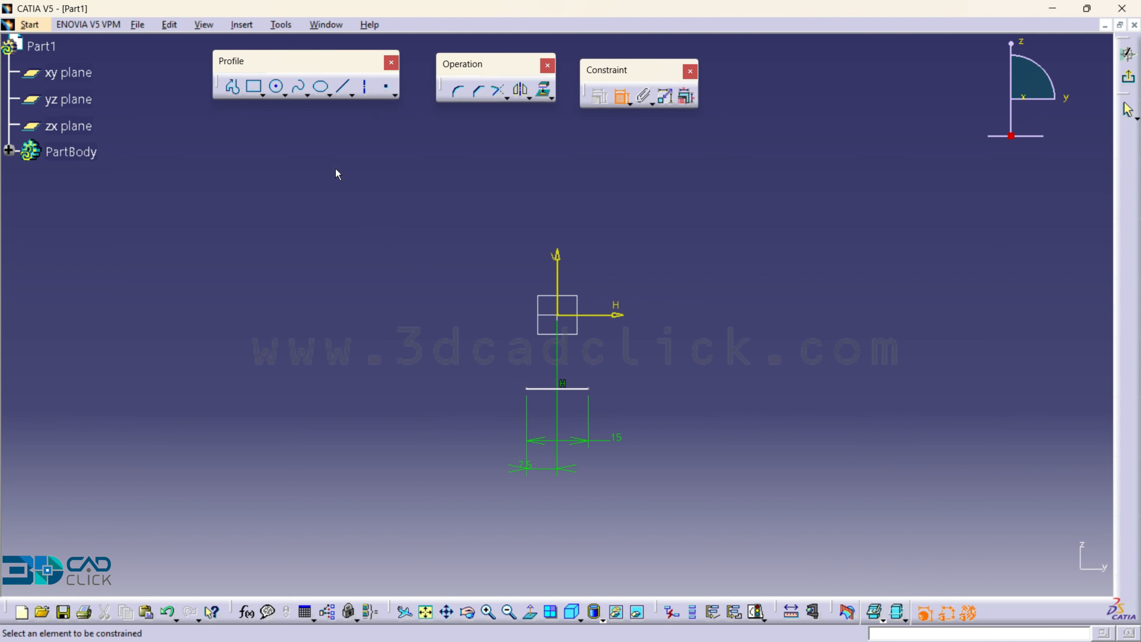
- Sketch a profile from the line's right end: about 5 mm down, about 41 mm horizontally outward, and a short vertical line up
{"action": "left_click", "coordinate": [233, 86]}
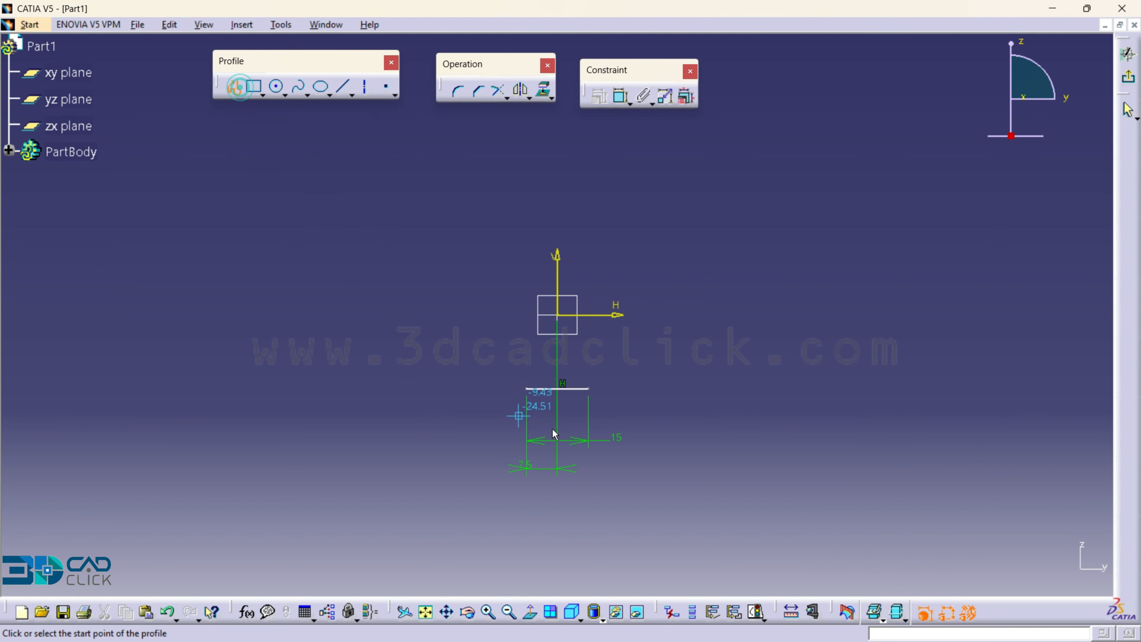
{"action": "left_click", "coordinate": [589, 389]}
{"action": "left_click", "coordinate": [589, 407]}
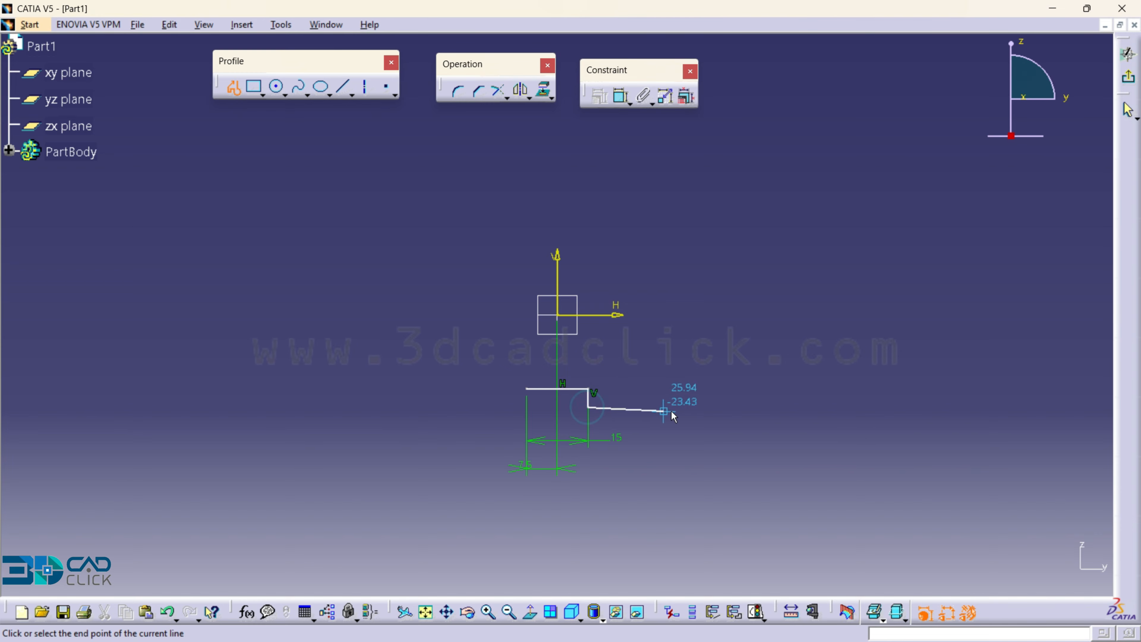
{"action": "left_click", "coordinate": [756, 406]}
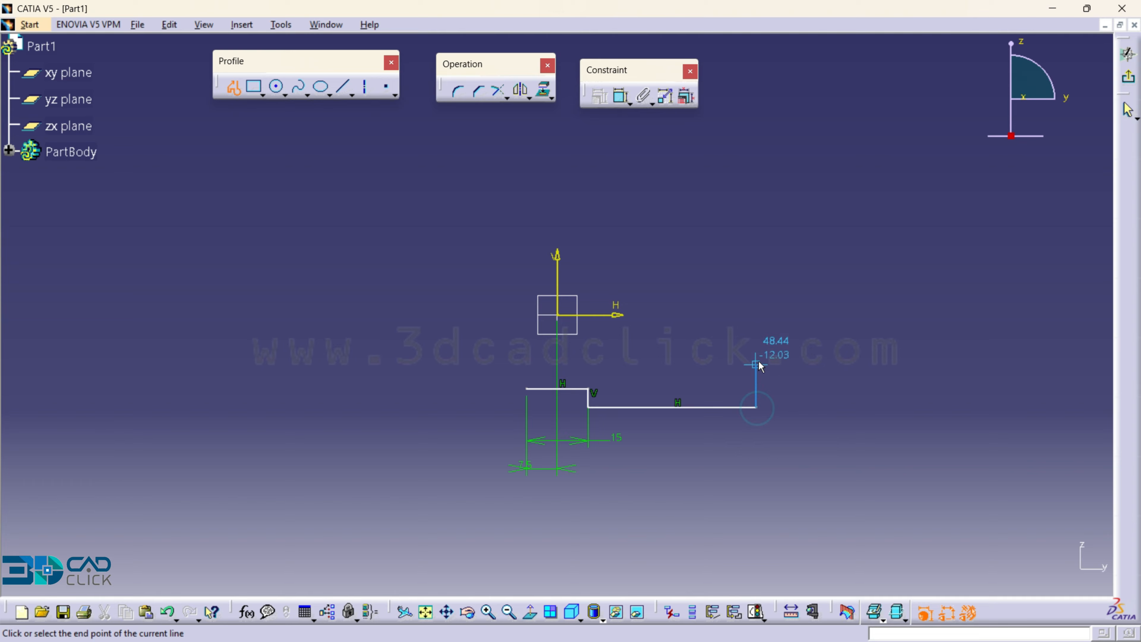
{"action": "double_click", "coordinate": [756, 353]}
- Sketch the matching profile from the line's left end: down level with the right base line, about 43 mm outward, and a short vertical up
{"action": "left_click", "coordinate": [233, 86]}
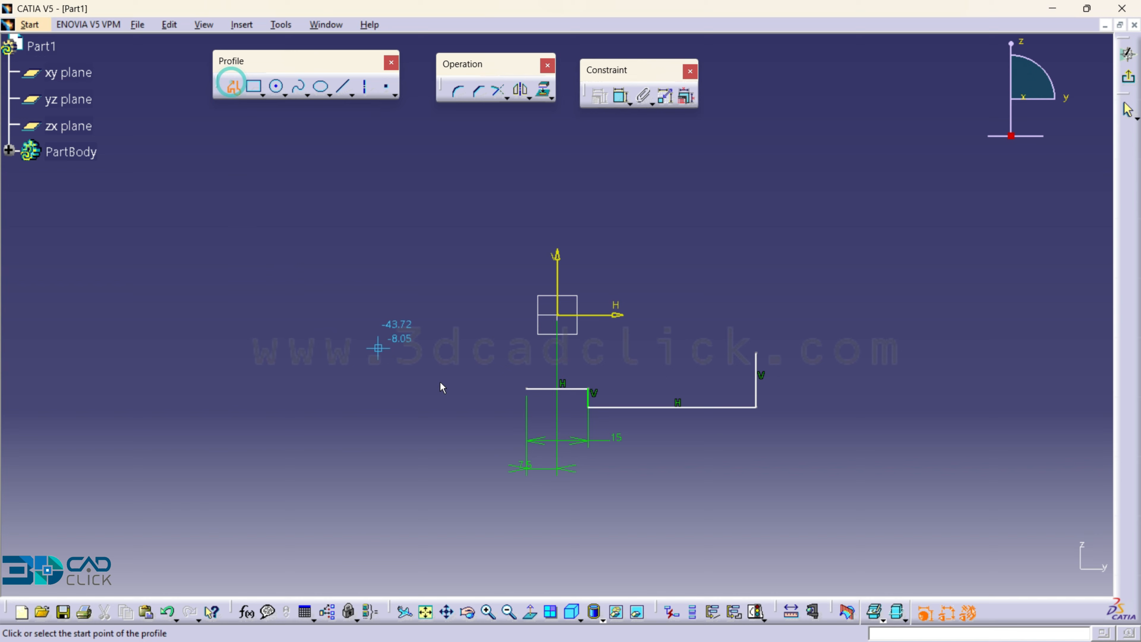
{"action": "left_click", "coordinate": [528, 389]}
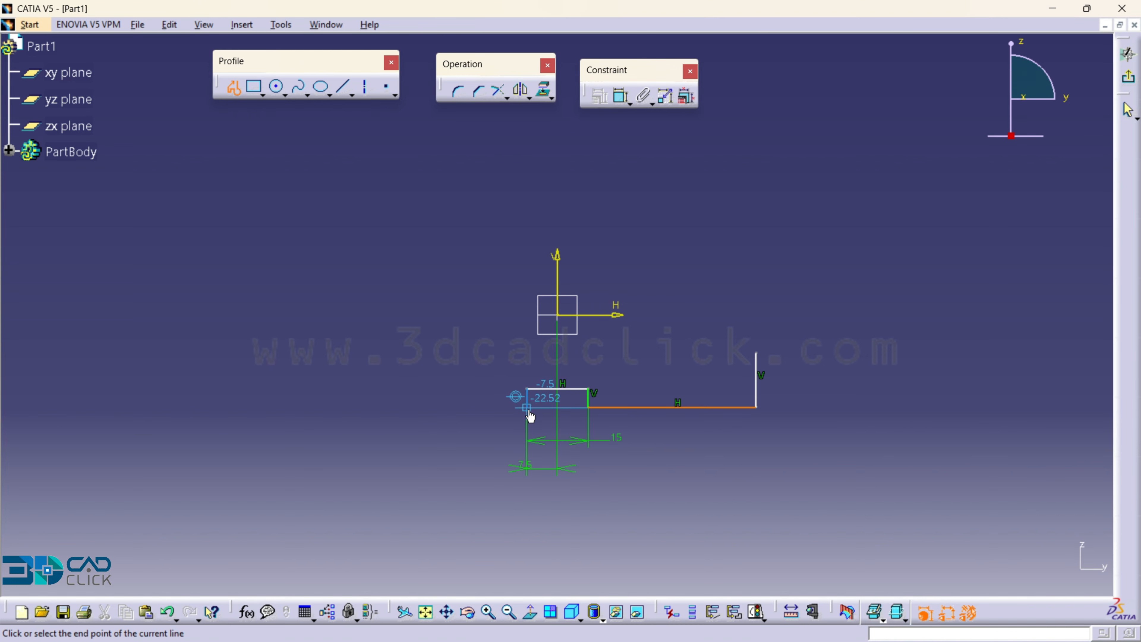
{"action": "left_click", "coordinate": [527, 407]}
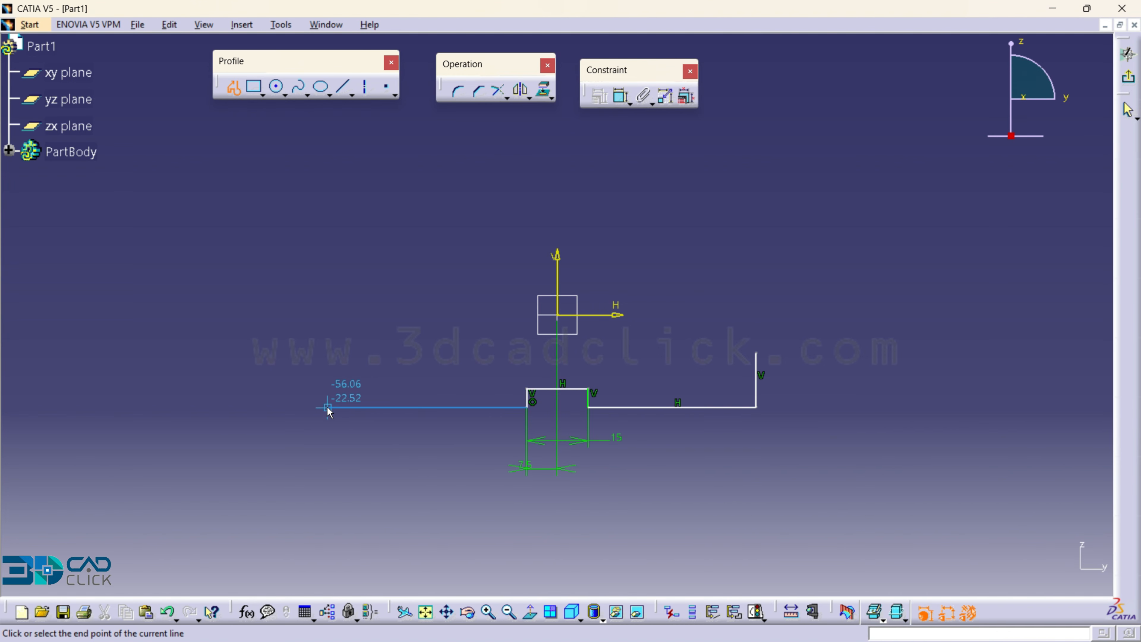
{"action": "left_click", "coordinate": [353, 408]}
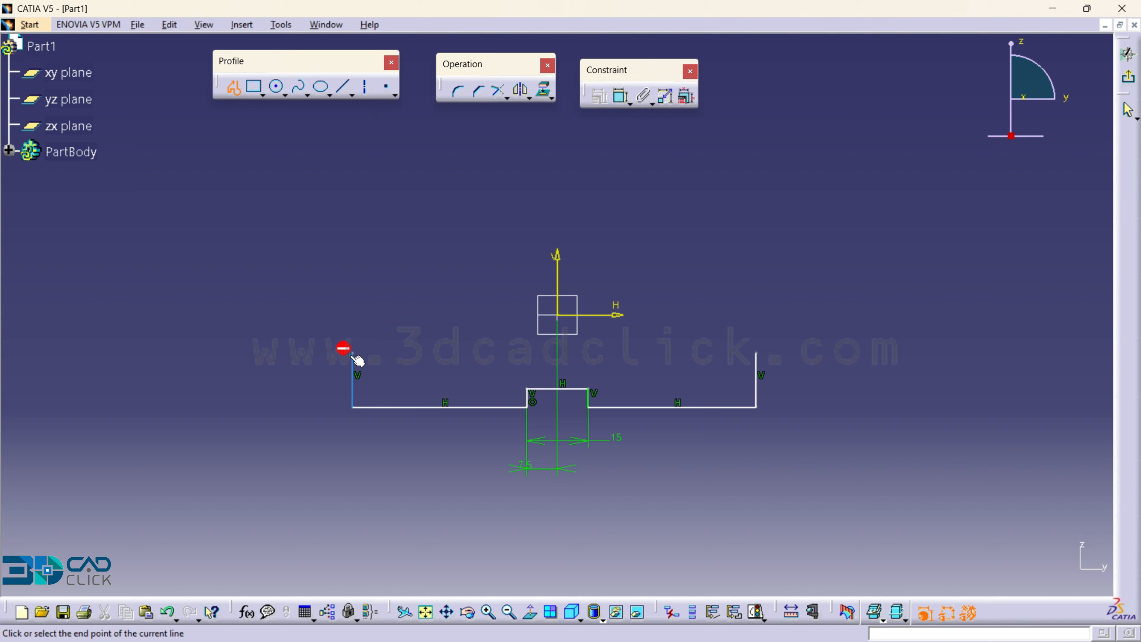
{"action": "double_click", "coordinate": [353, 353]}
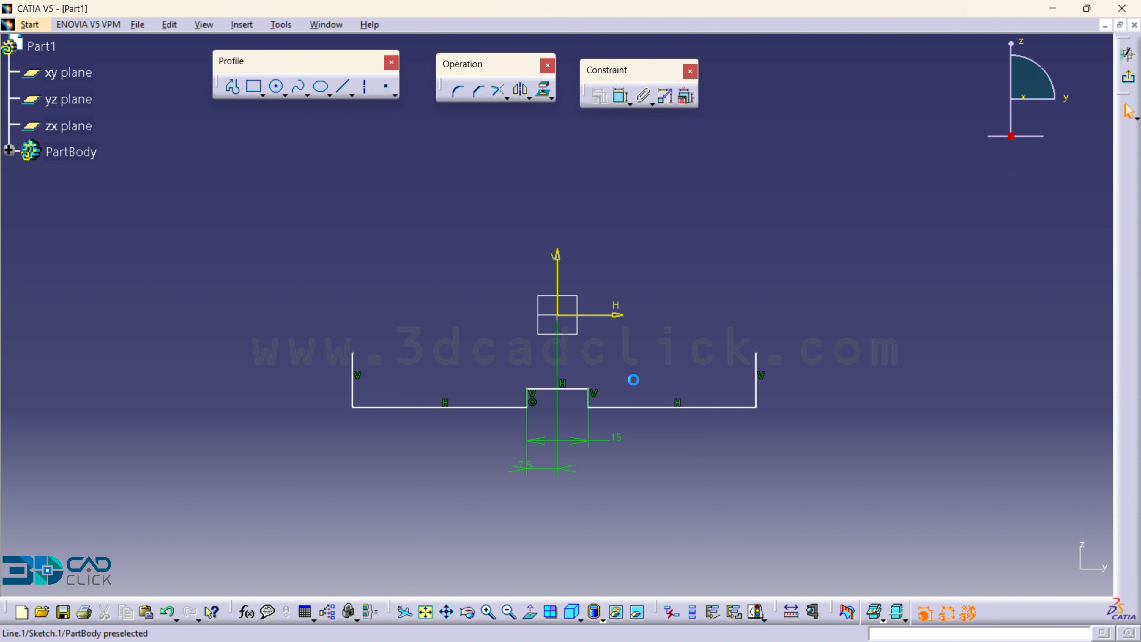
{"action": "left_click", "coordinate": [652, 351]}
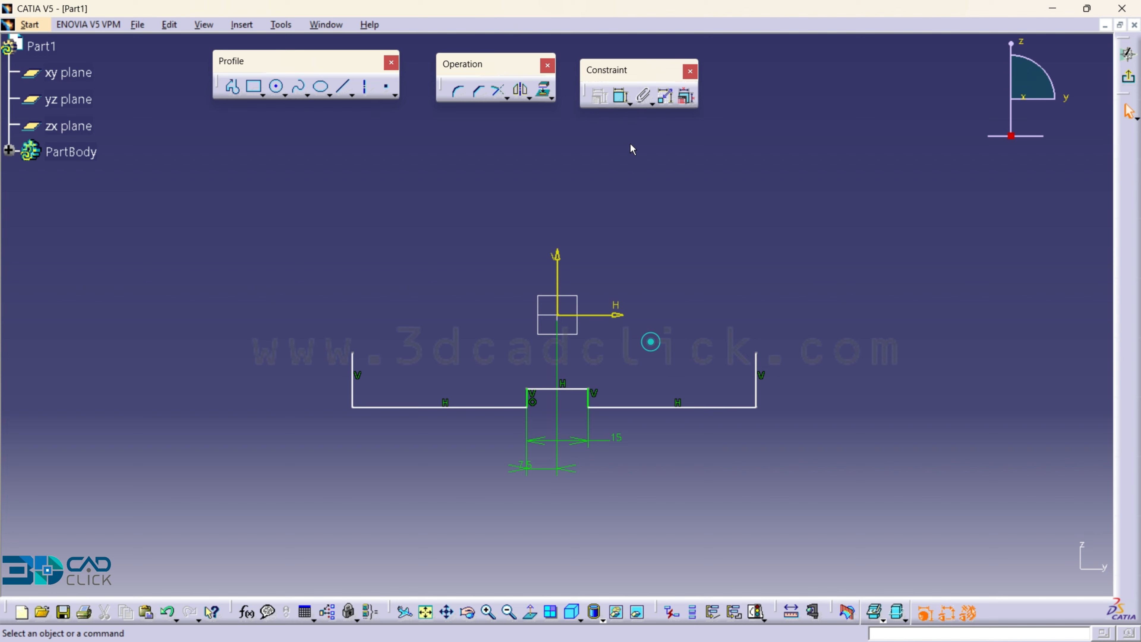
- Dimension the lengths of the two outer base lines on either side of the central notch
{"action": "left_click", "coordinate": [620, 96]}
{"action": "left_click", "coordinate": [419, 414]}
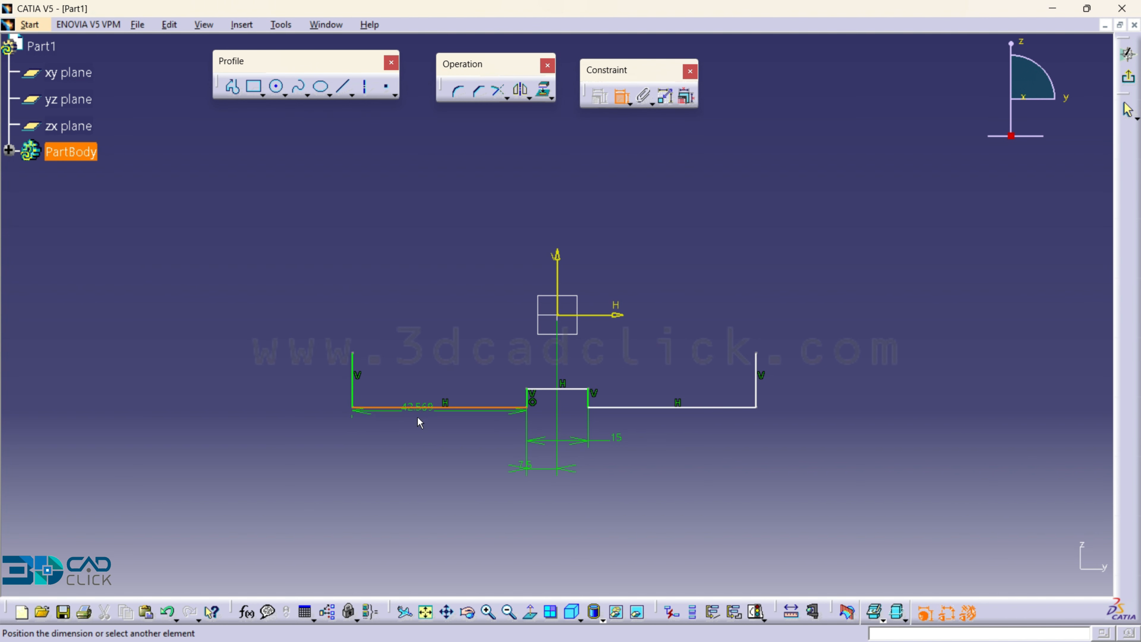
{"action": "left_click", "coordinate": [417, 443]}
{"action": "left_click", "coordinate": [720, 407]}
{"action": "left_click", "coordinate": [714, 439]}
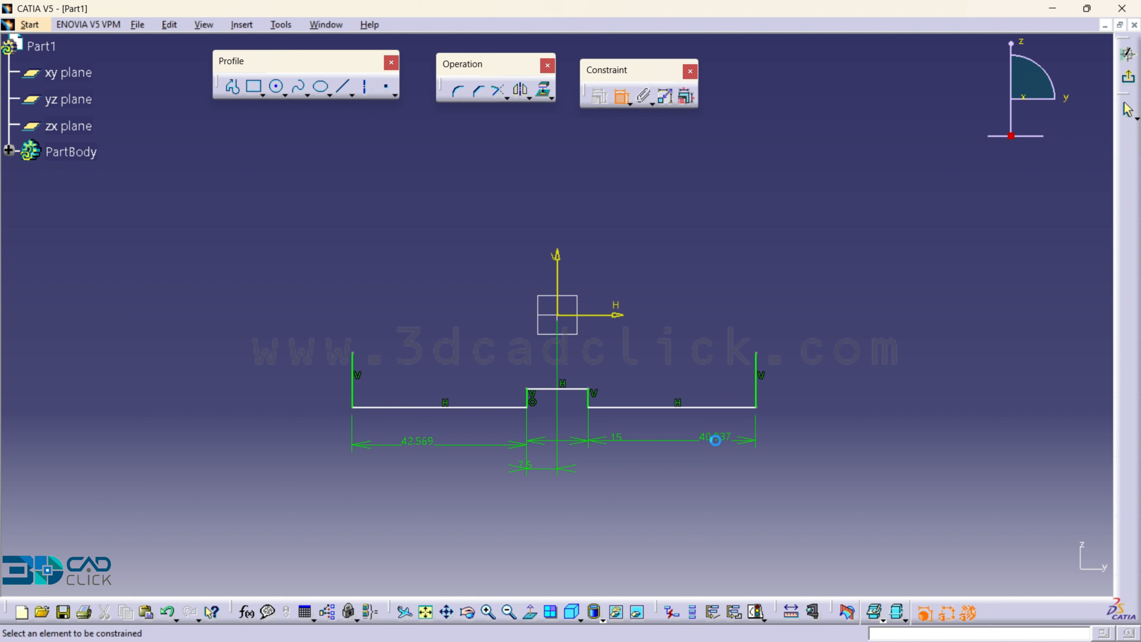
- Dimension the two outer vertical lines and set each length to 15 mm
{"action": "left_click", "coordinate": [764, 387]}
{"action": "left_click", "coordinate": [787, 386]}
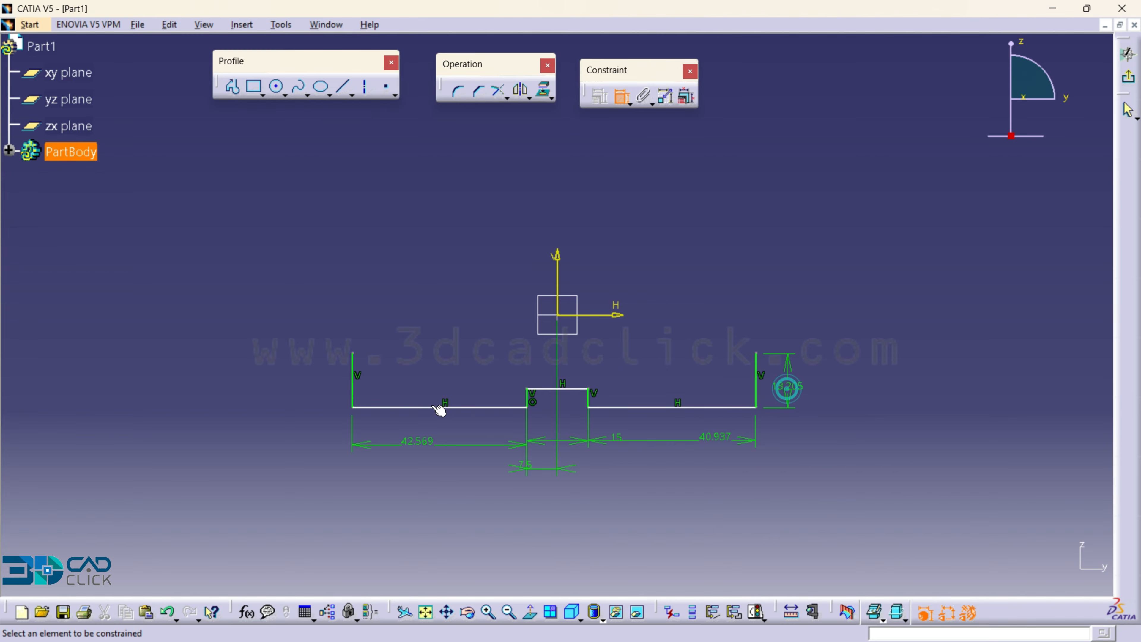
{"action": "left_click", "coordinate": [353, 388]}
{"action": "left_click", "coordinate": [326, 384]}
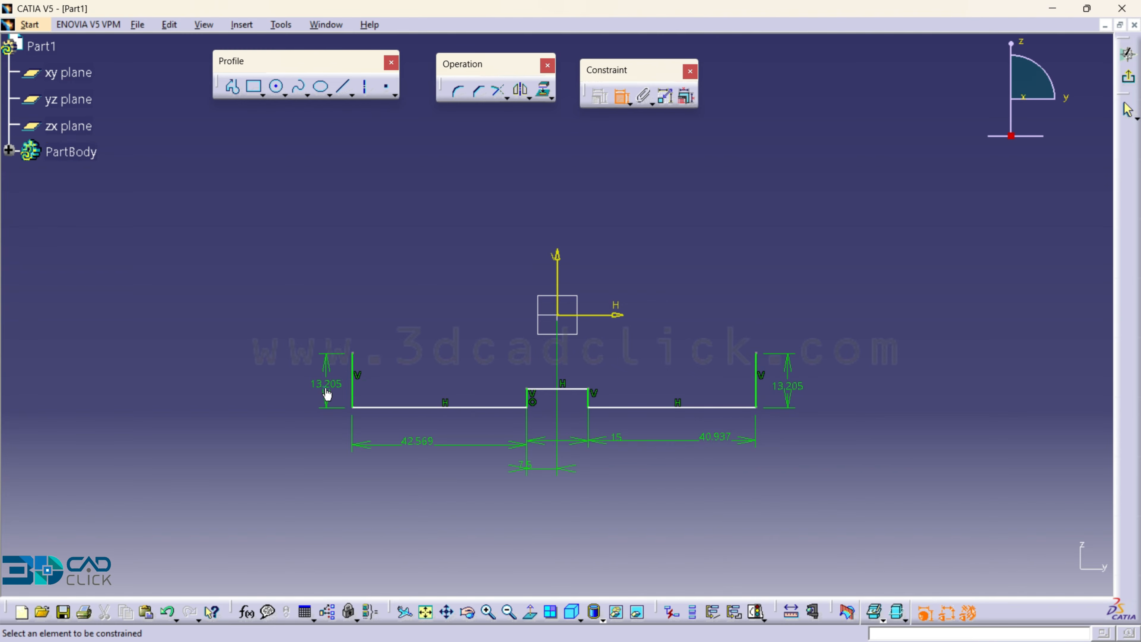
{"action": "double_click", "coordinate": [790, 387]}
{"action": "type", "text": "15"}
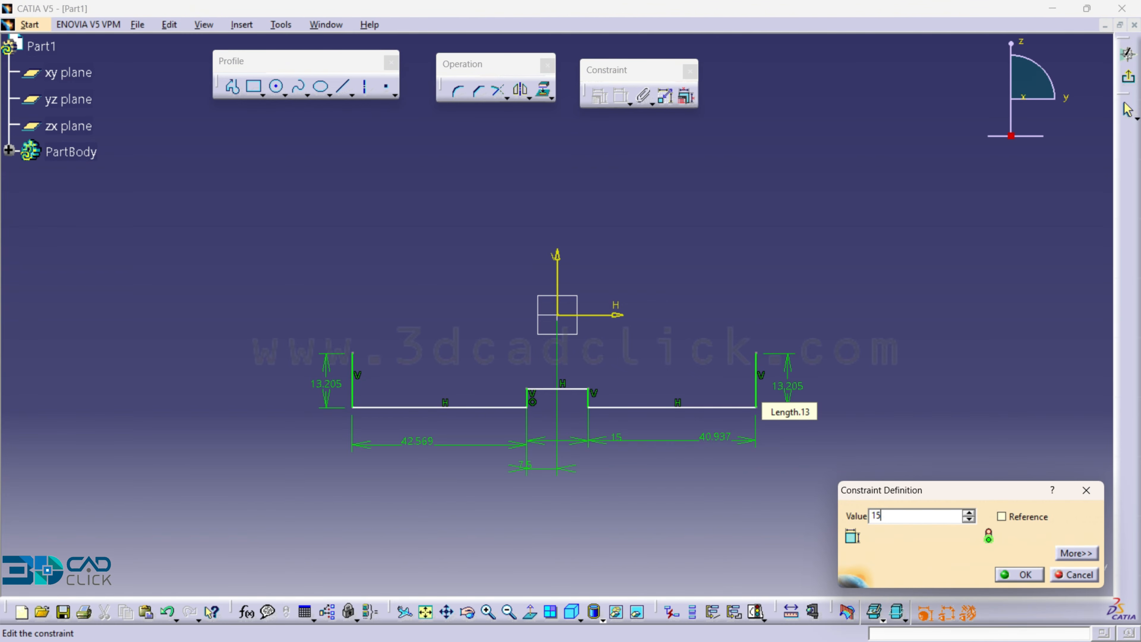
{"action": "key", "text": "Return"}
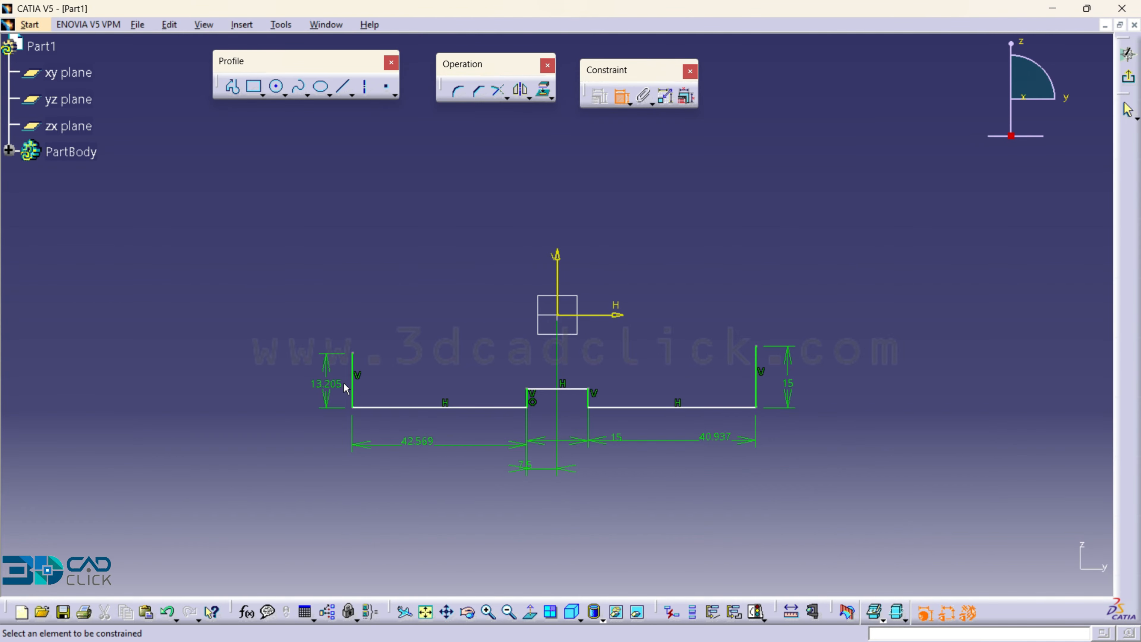
{"action": "double_click", "coordinate": [326, 383]}
{"action": "type", "text": "15"}
{"action": "key", "text": "Return"}
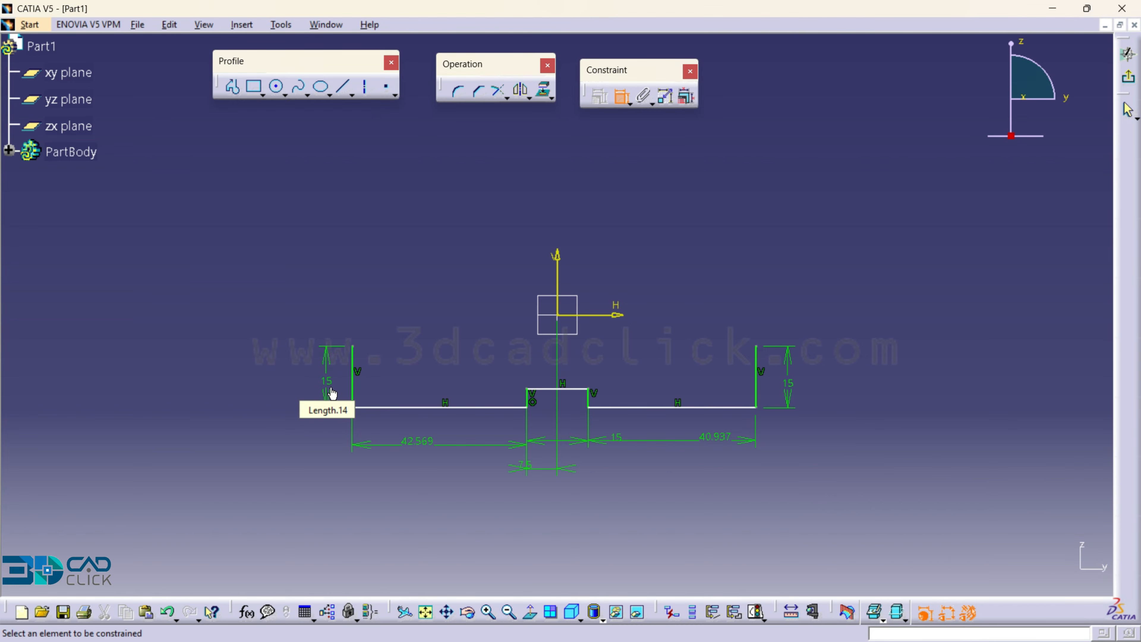
- Set the lengths of both outer base lines to 40 mm
{"action": "double_click", "coordinate": [420, 439]}
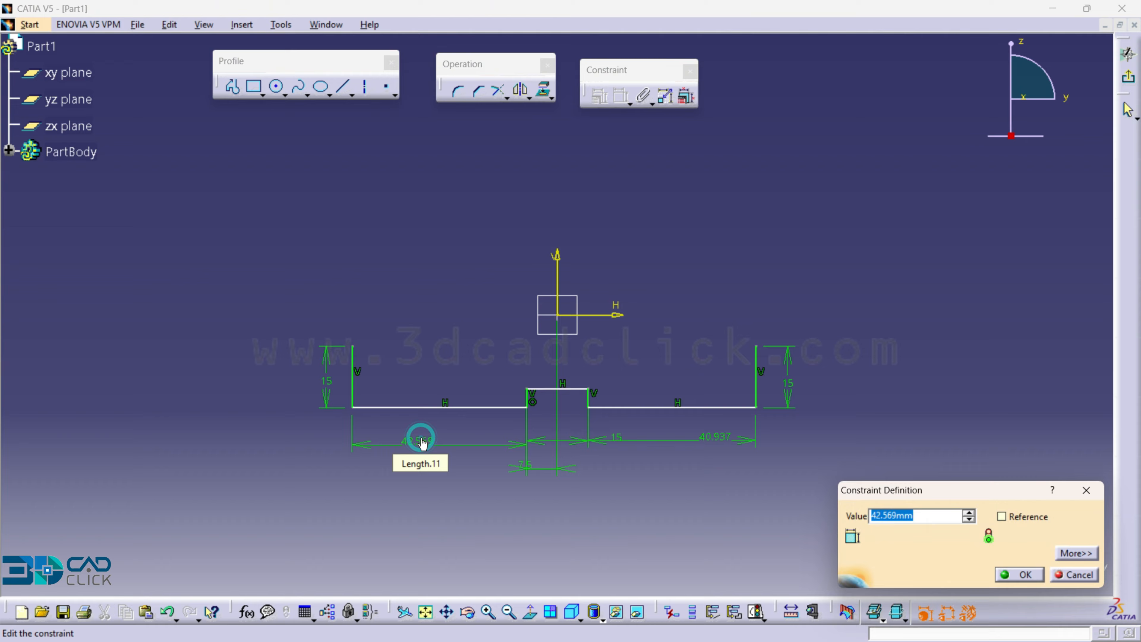
{"action": "type", "text": "40"}
{"action": "key", "text": "Return"}
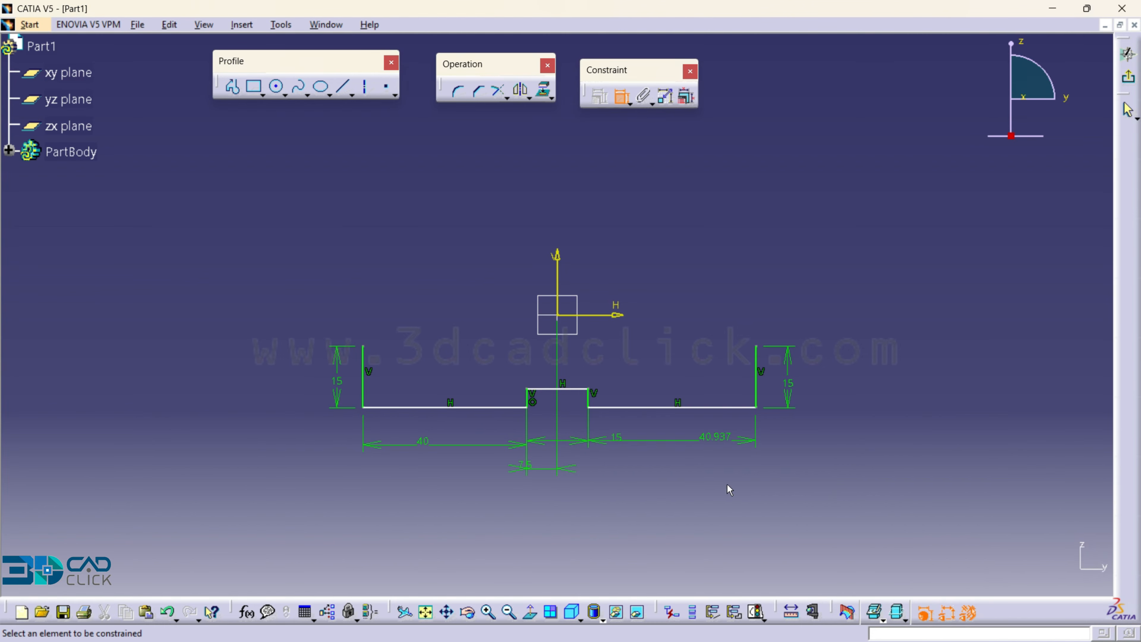
{"action": "double_click", "coordinate": [711, 443]}
{"action": "type", "text": "40"}
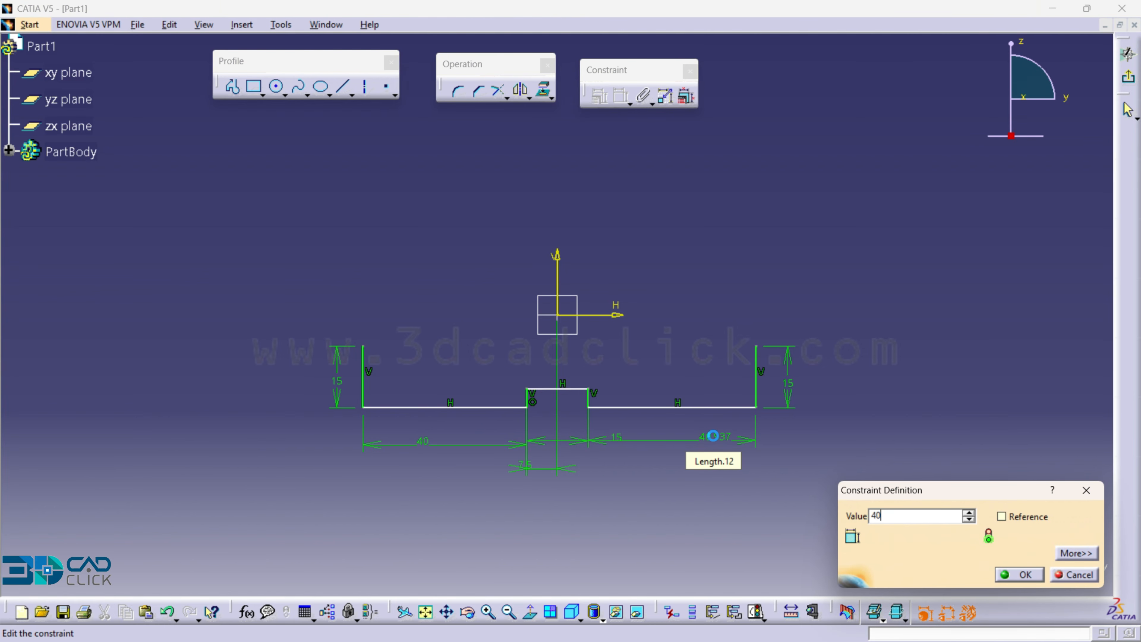
{"action": "key", "text": "Return"}
- Dimension the short vertical line on the right side of the central notch and set it to 3 mm
{"action": "mouse_move", "coordinate": [691, 444]}
{"action": "middle_mouse_down"}
{"action": "mouse_move", "coordinate": [688, 405]}
{"action": "mouse_move", "coordinate": [684, 434]}
{"action": "middle_mouse_up"}
{"action": "left_click", "coordinate": [594, 427]}
{"action": "left_click", "coordinate": [623, 419]}
{"action": "double_click", "coordinate": [622, 418]}
{"action": "type", "text": "3"}
{"action": "key", "text": "Return"}
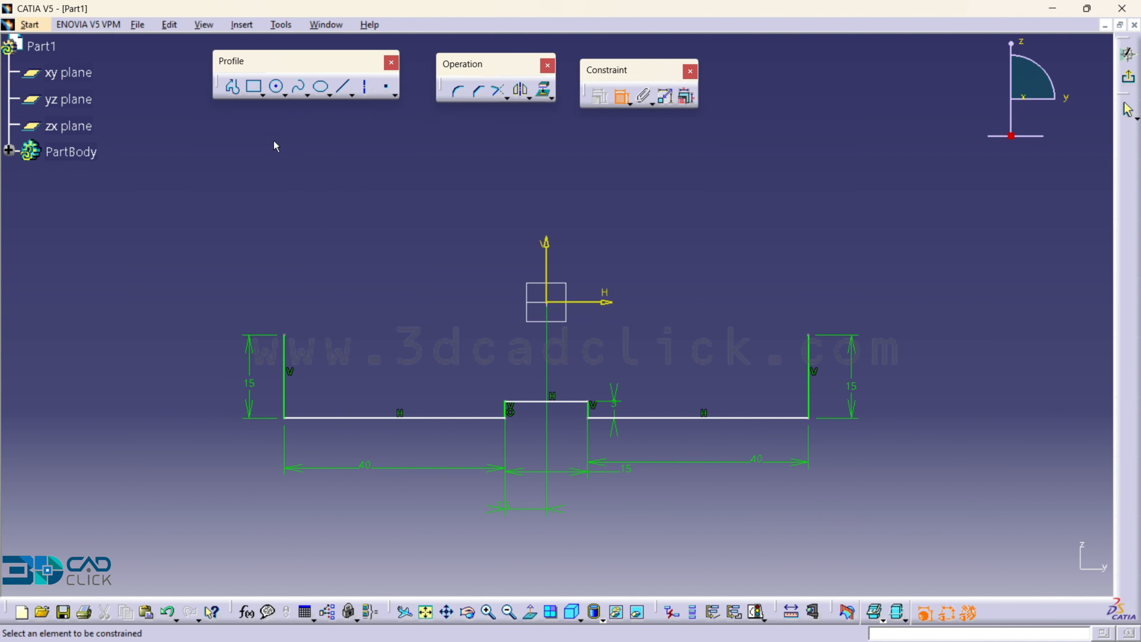
- Sketch a profile from the top of the right outer vertical line: about 26 mm horizontally inward and about 29 mm up
{"action": "left_click", "coordinate": [233, 88]}
{"action": "middle_click_drag", "start_coordinate": [620, 317], "coordinate": [749, 388]}
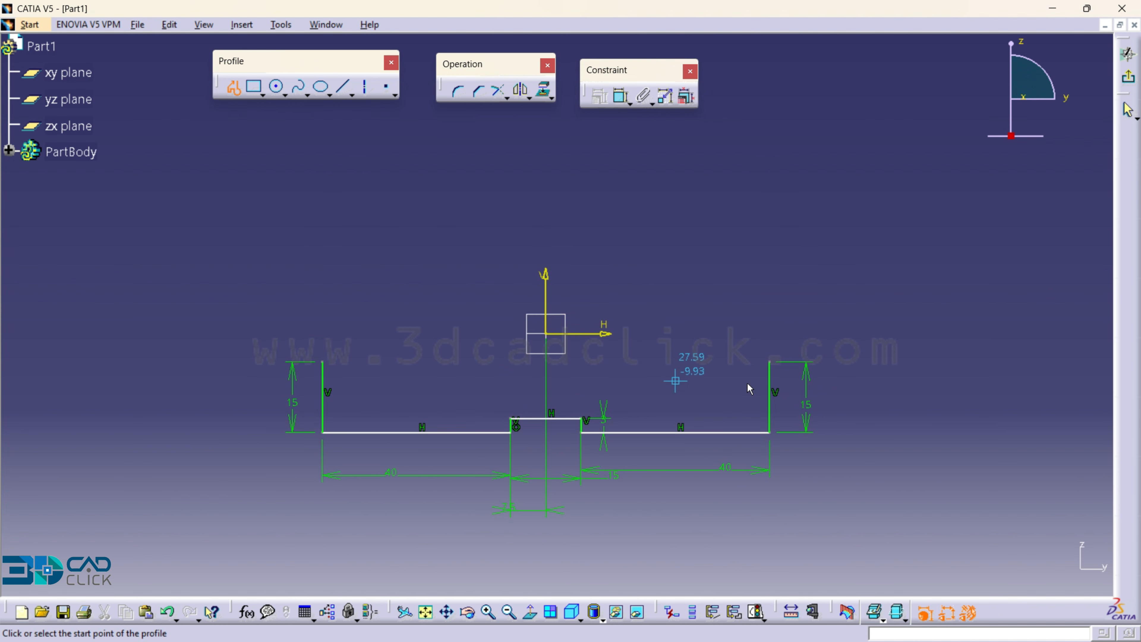
{"action": "left_click", "coordinate": [770, 363]}
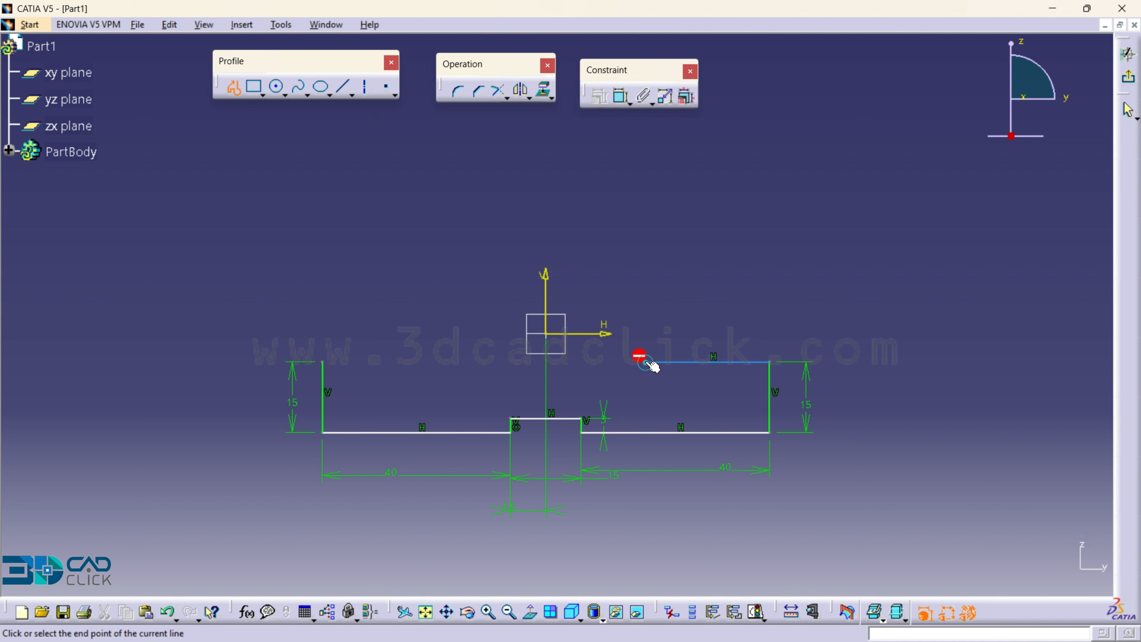
{"action": "left_click", "coordinate": [647, 362]}
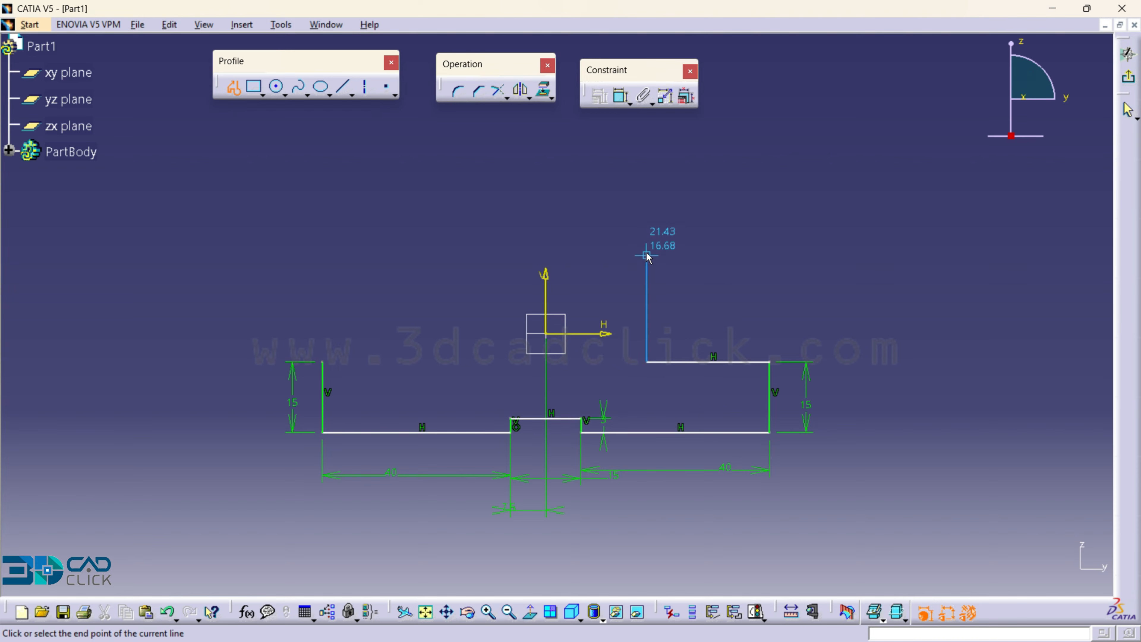
{"action": "left_click", "coordinate": [636, 225]}
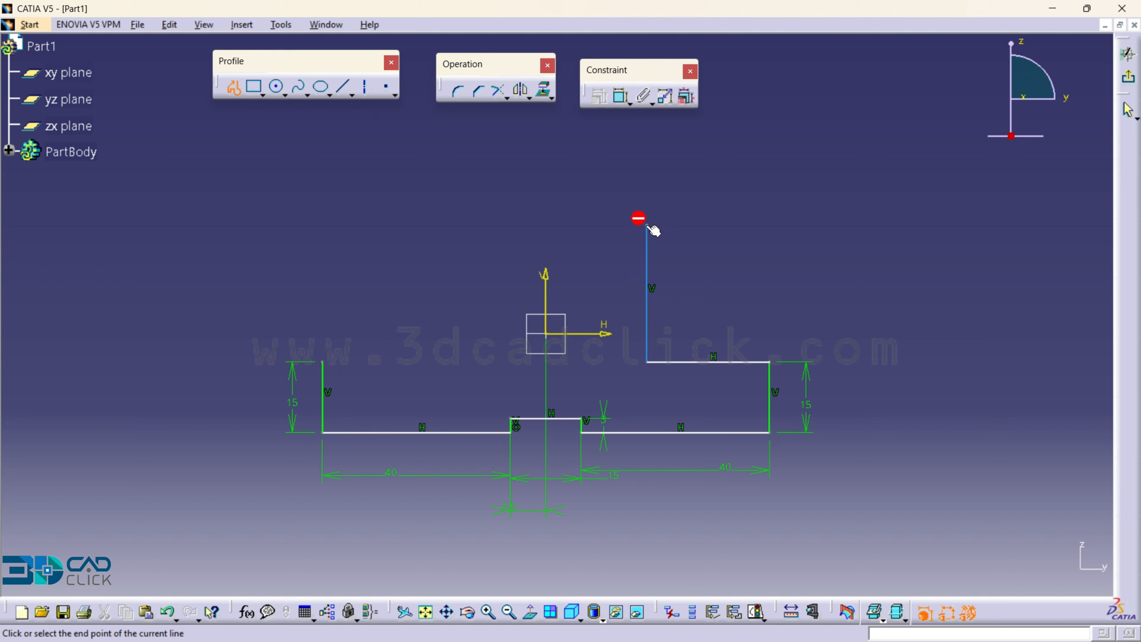
- Continue the profile about 3 mm inward, about 29 mm up, about 13 mm inward, and down to just above the horizontal axis
{"action": "left_click", "coordinate": [631, 226]}
{"action": "middle_click_drag", "start_coordinate": [631, 225], "coordinate": [623, 323]}
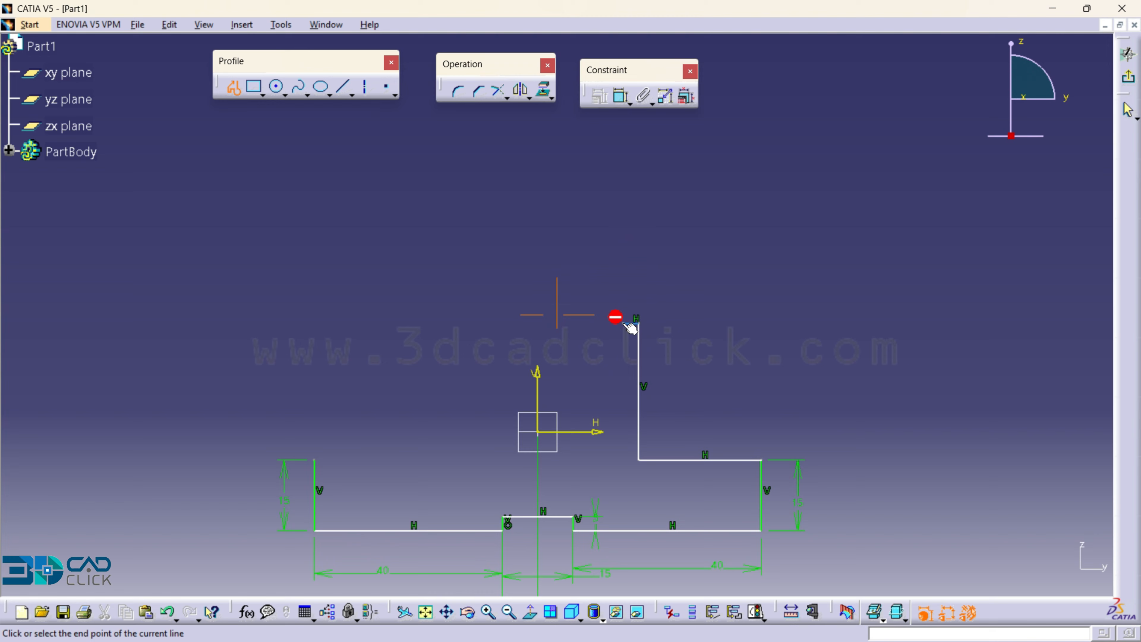
{"action": "left_click", "coordinate": [623, 323]}
{"action": "left_click", "coordinate": [624, 186]}
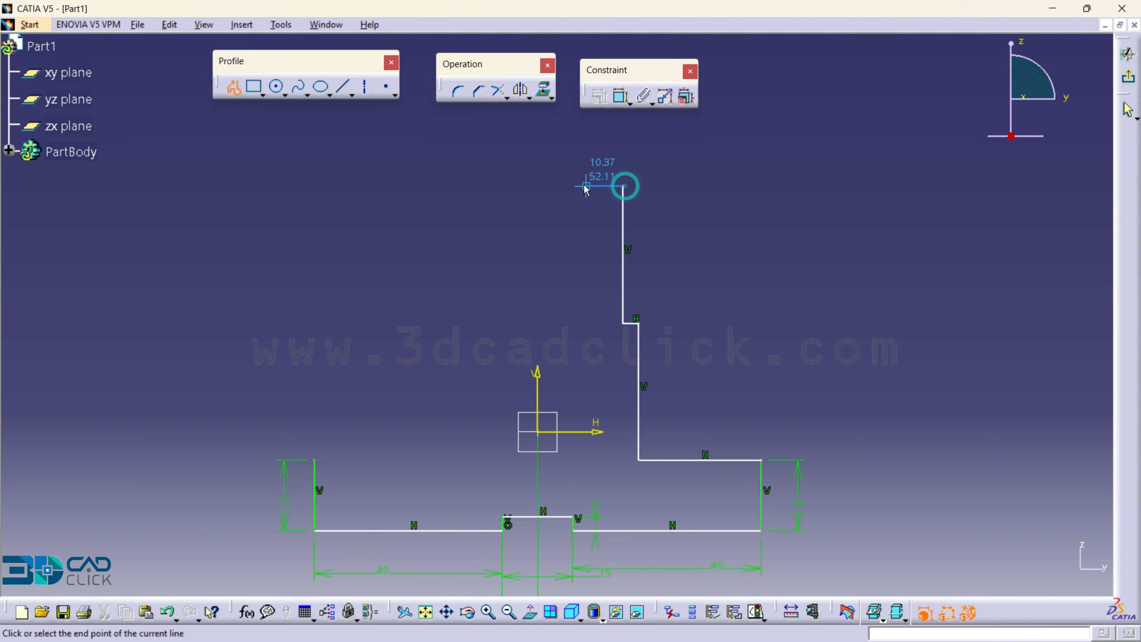
{"action": "left_click", "coordinate": [560, 185]}
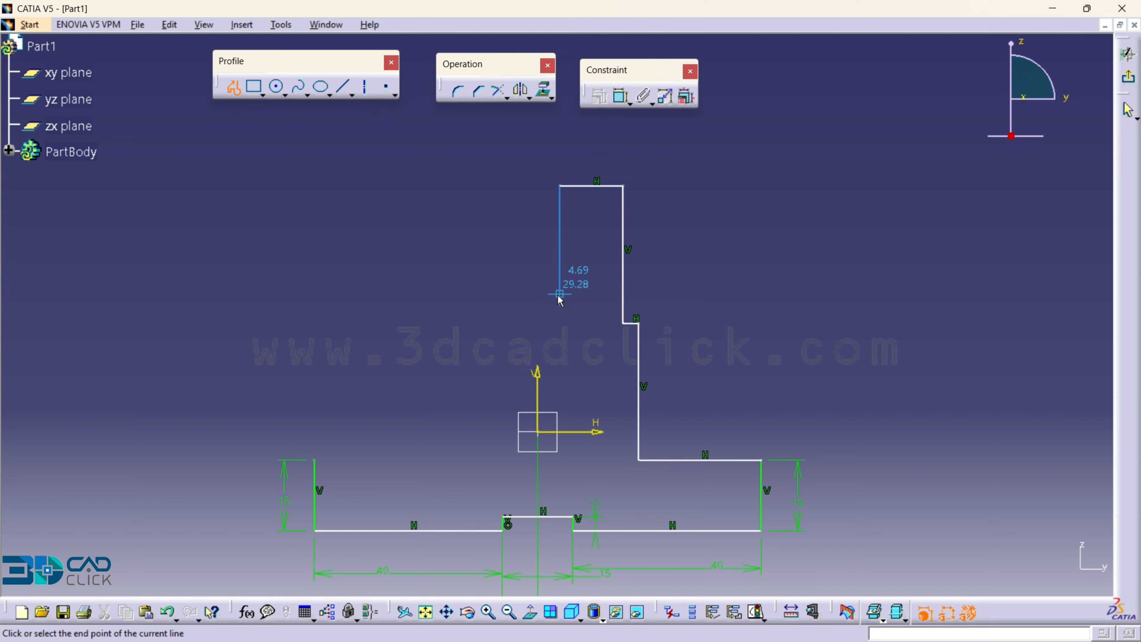
{"action": "left_click", "coordinate": [560, 413]}
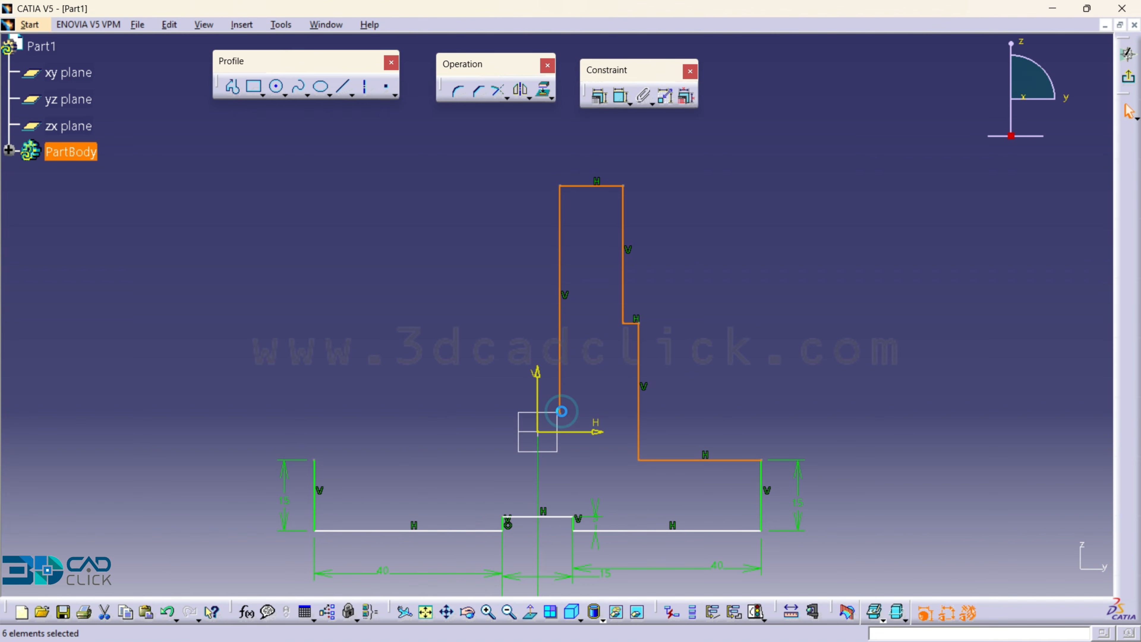
- Dimension the right base's upper horizontal line and the lower vertical line rising from it, setting both to 30 mm
{"action": "left_click", "coordinate": [622, 95]}
{"action": "left_click", "coordinate": [737, 461]}
{"action": "left_click", "coordinate": [725, 480]}
{"action": "double_click", "coordinate": [725, 479]}
{"action": "type", "text": "30"}
{"action": "key", "text": "Return"}
{"action": "left_click", "coordinate": [620, 409]}
{"action": "double_click", "coordinate": [652, 416]}
{"action": "type", "text": "30"}
{"action": "key", "text": "Return"}
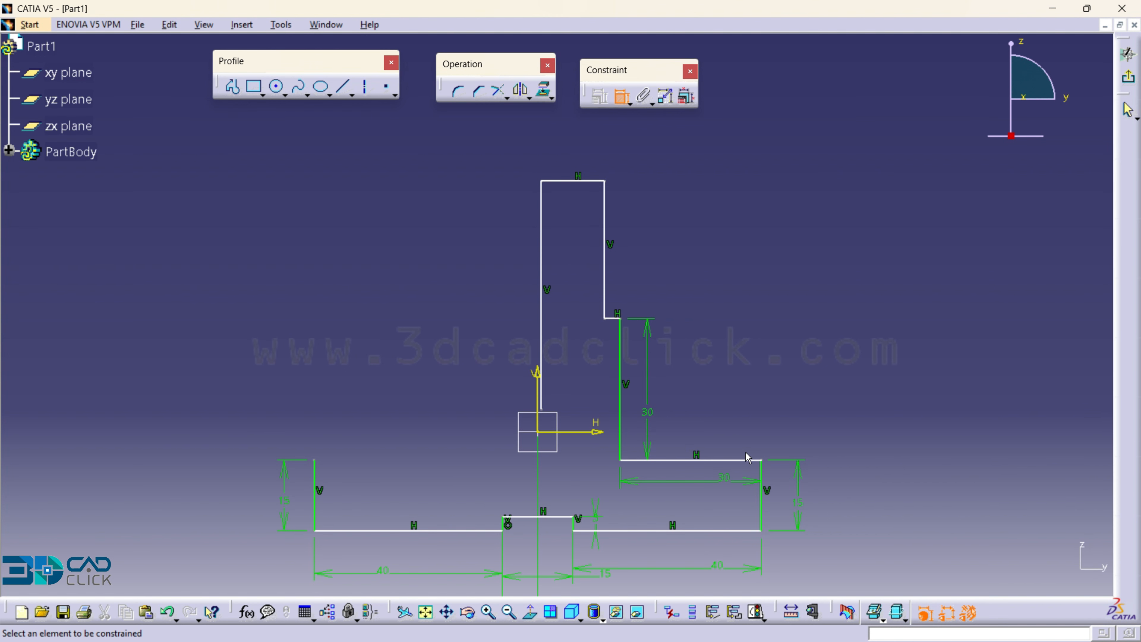
- Dimension the short horizontal step between the two right vertical lines and set it to 5 mm
{"action": "middle_click_drag", "start_coordinate": [634, 295], "coordinate": [631, 254], "text": "ctrl"}
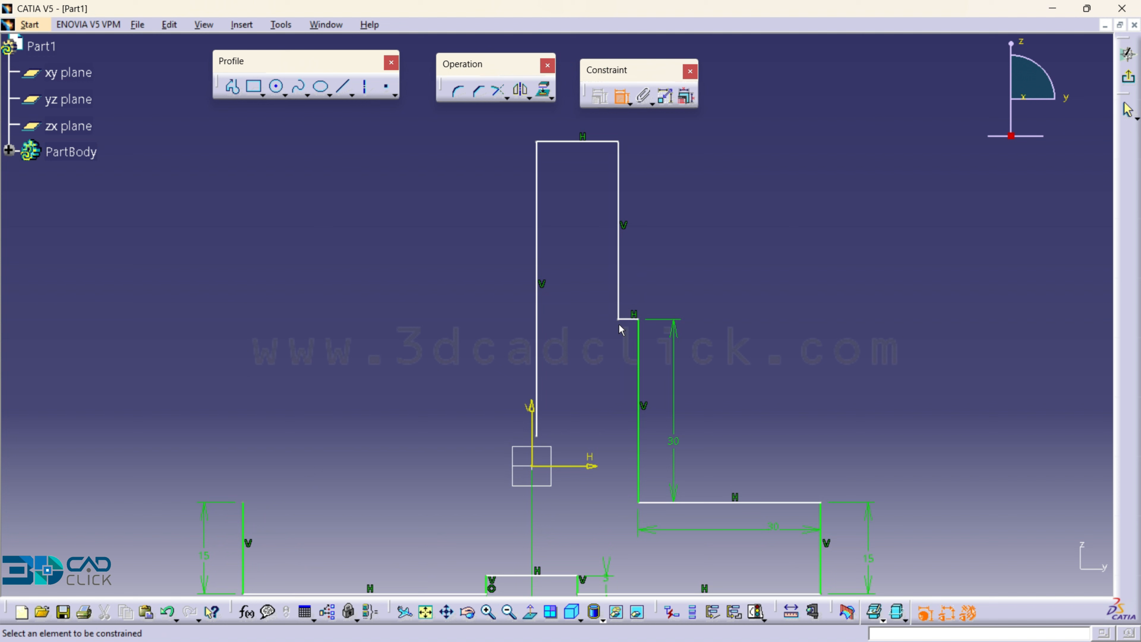
{"action": "left_click", "coordinate": [629, 320]}
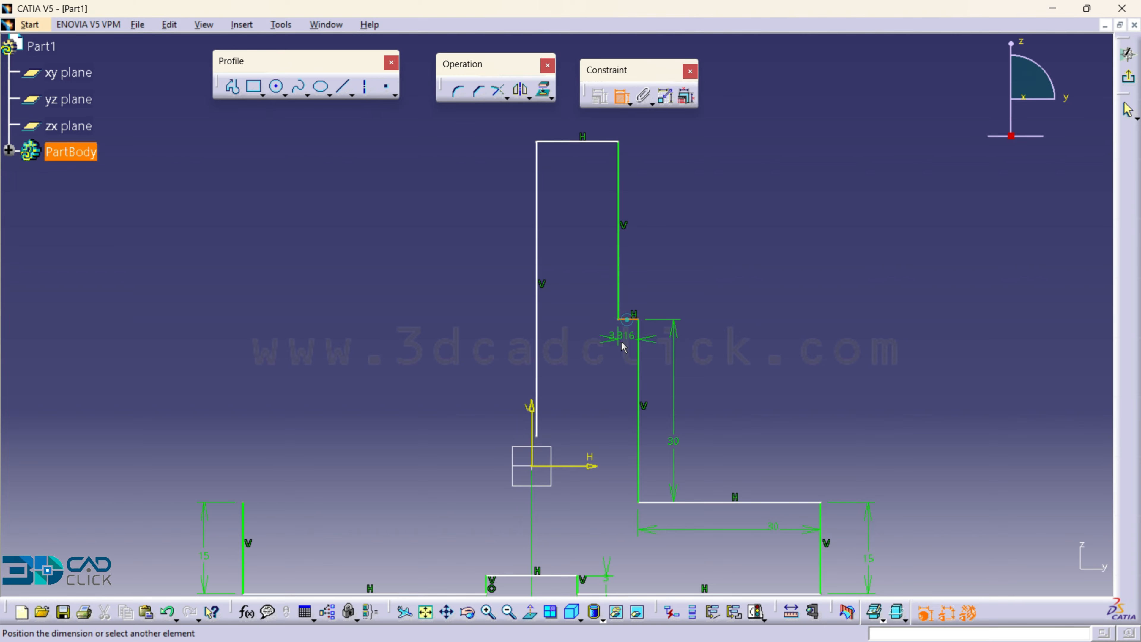
{"action": "left_click", "coordinate": [613, 363]}
{"action": "double_click", "coordinate": [619, 362]}
{"action": "type", "text": "5"}
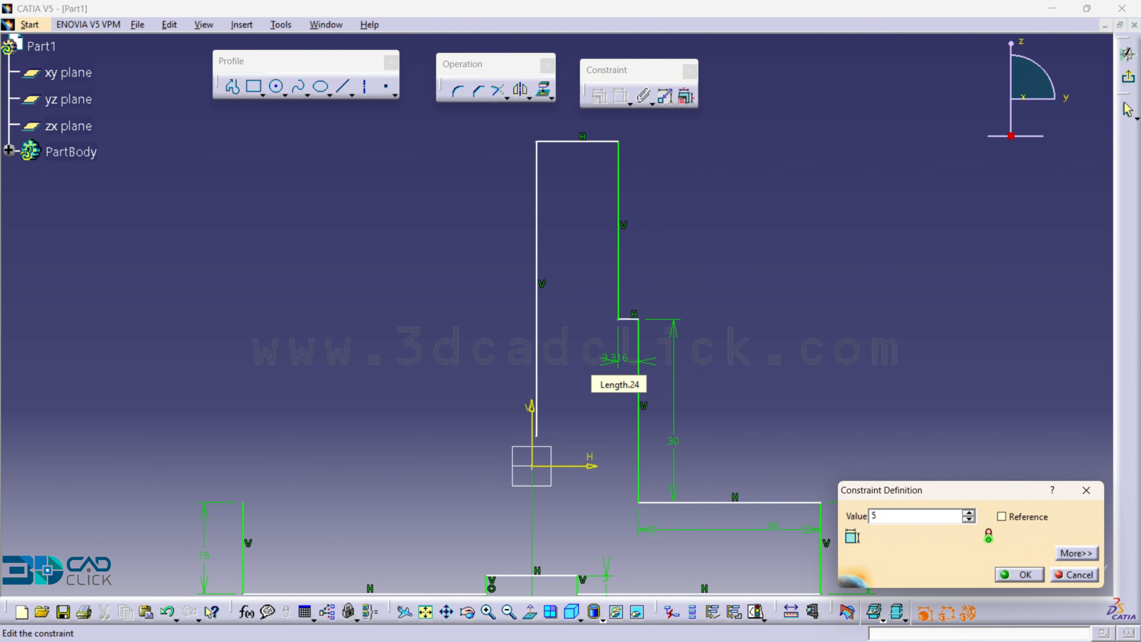
{"action": "key", "text": "Return"}
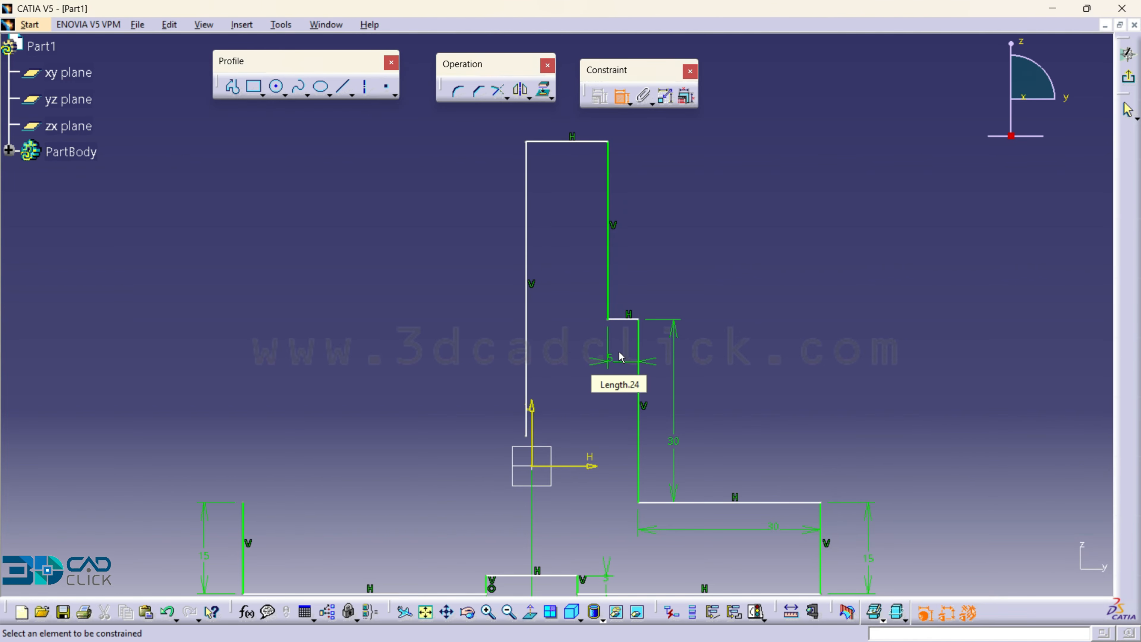
- Dimension the upper right vertical line above the step and set its length to 40 mm
{"action": "left_click", "coordinate": [610, 274]}
{"action": "double_click", "coordinate": [668, 278]}
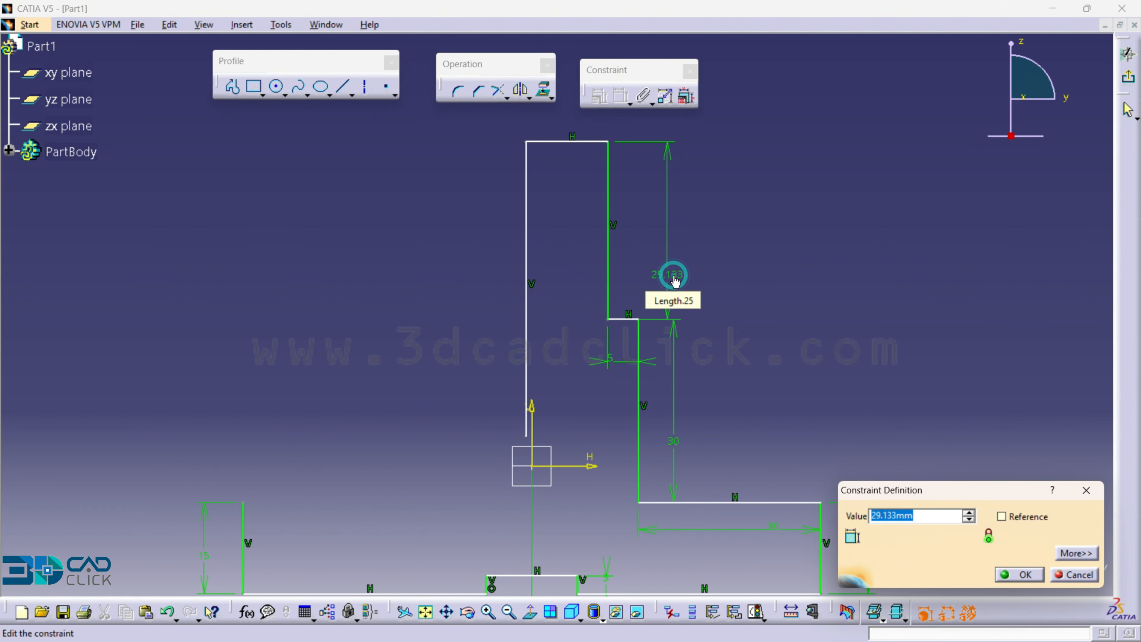
{"action": "type", "text": "40"}
{"action": "key", "text": "Return"}
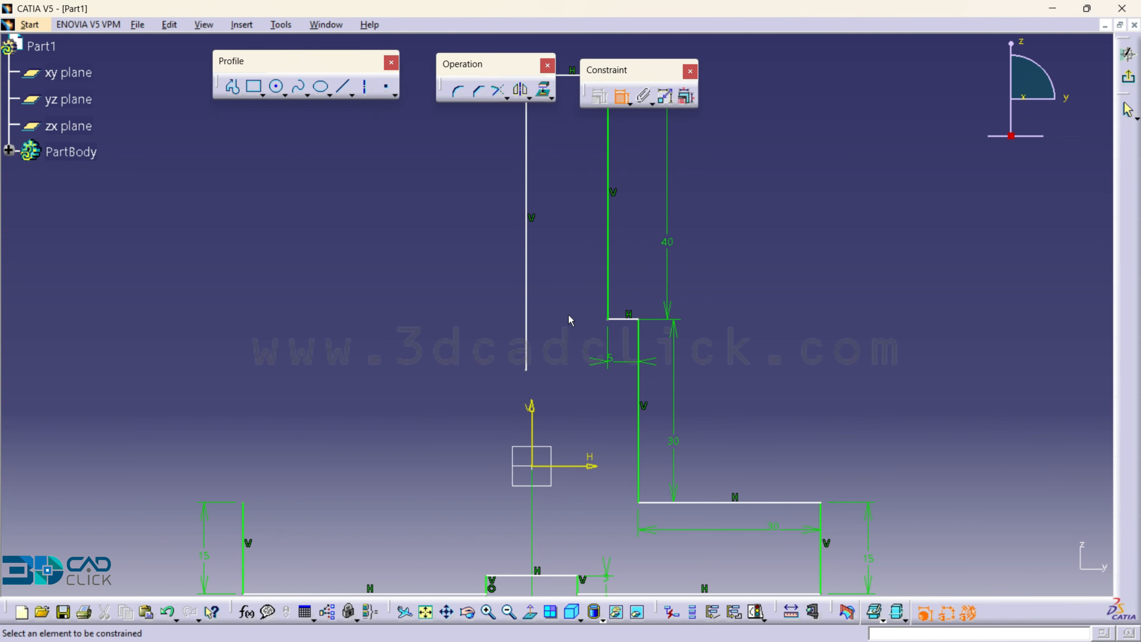
- Dimension the upright's top horizontal line and set its length to 15 mm
{"action": "left_click", "coordinate": [586, 158]}
{"action": "left_click", "coordinate": [589, 131]}
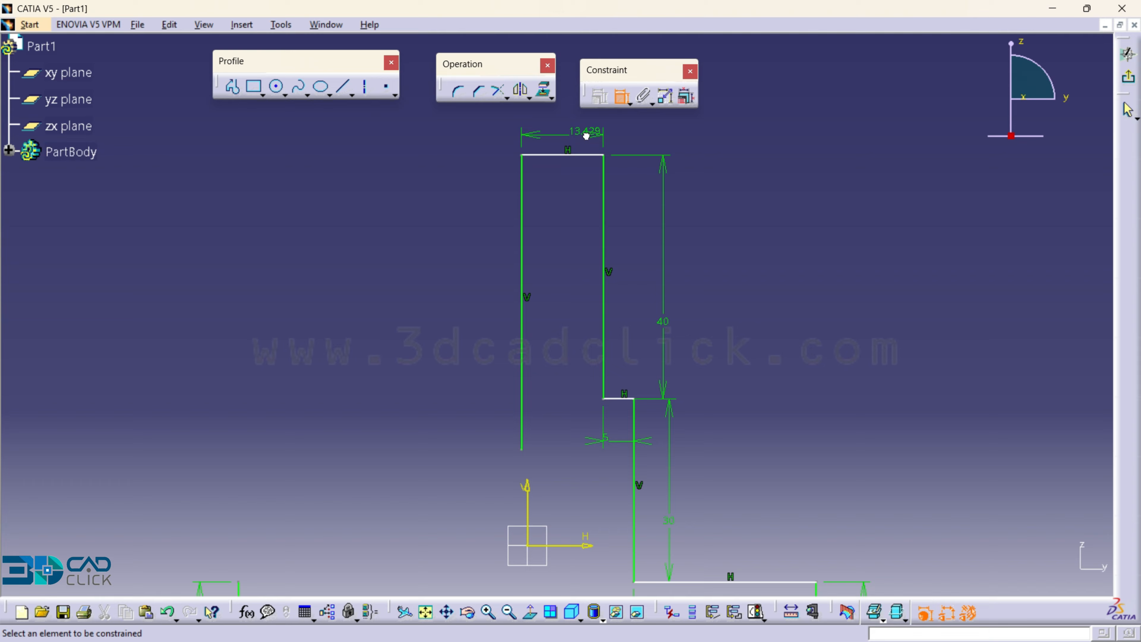
{"action": "double_click", "coordinate": [591, 134]}
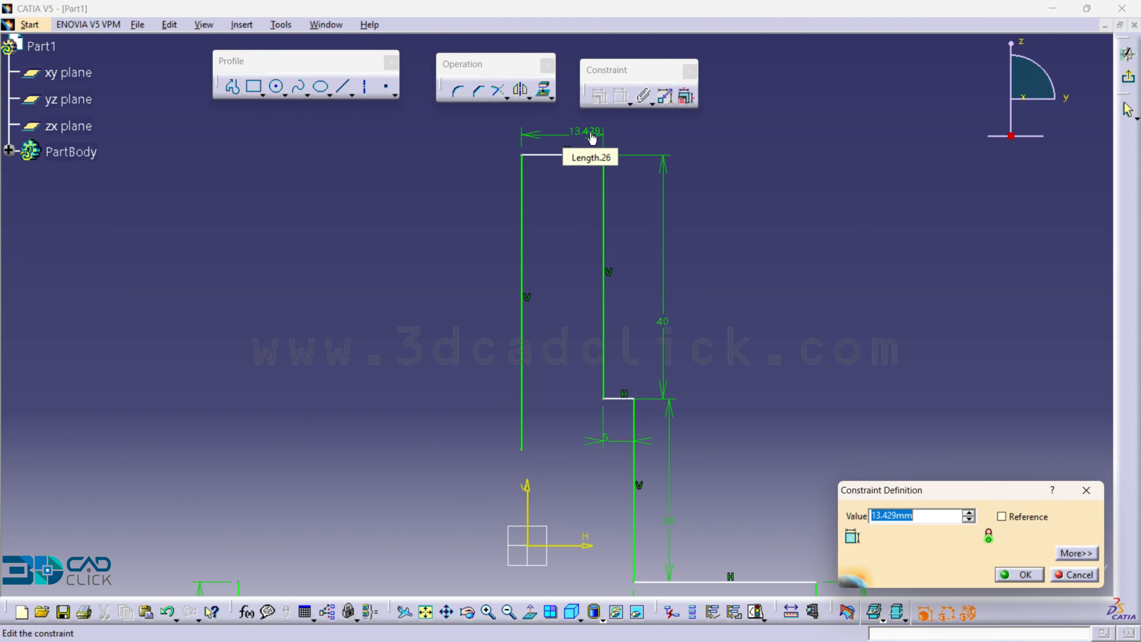
{"action": "type", "text": "15"}
{"action": "key", "text": "Return"}
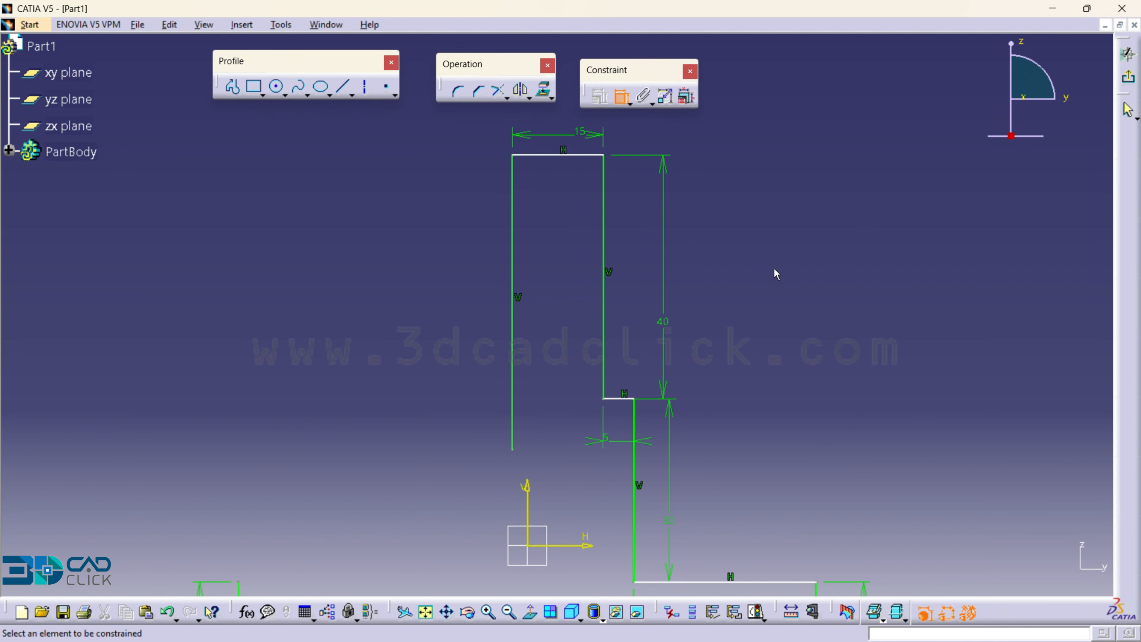
- Sketch a horizontal line about 54 mm long from the top of the left outer vertical line inward past the upright's left side
{"action": "mouse_move", "coordinate": [775, 273]}
{"action": "middle_mouse_down"}
{"action": "mouse_move", "coordinate": [772, 333]}
{"action": "mouse_move", "coordinate": [792, 309]}
{"action": "middle_mouse_up"}
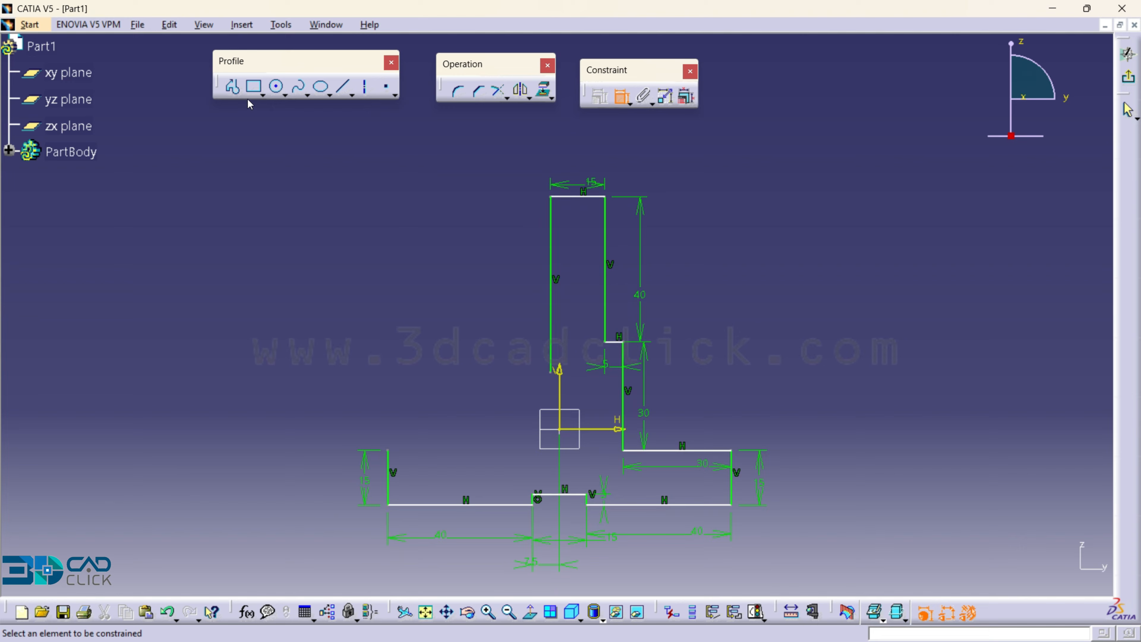
{"action": "left_click", "coordinate": [232, 85]}
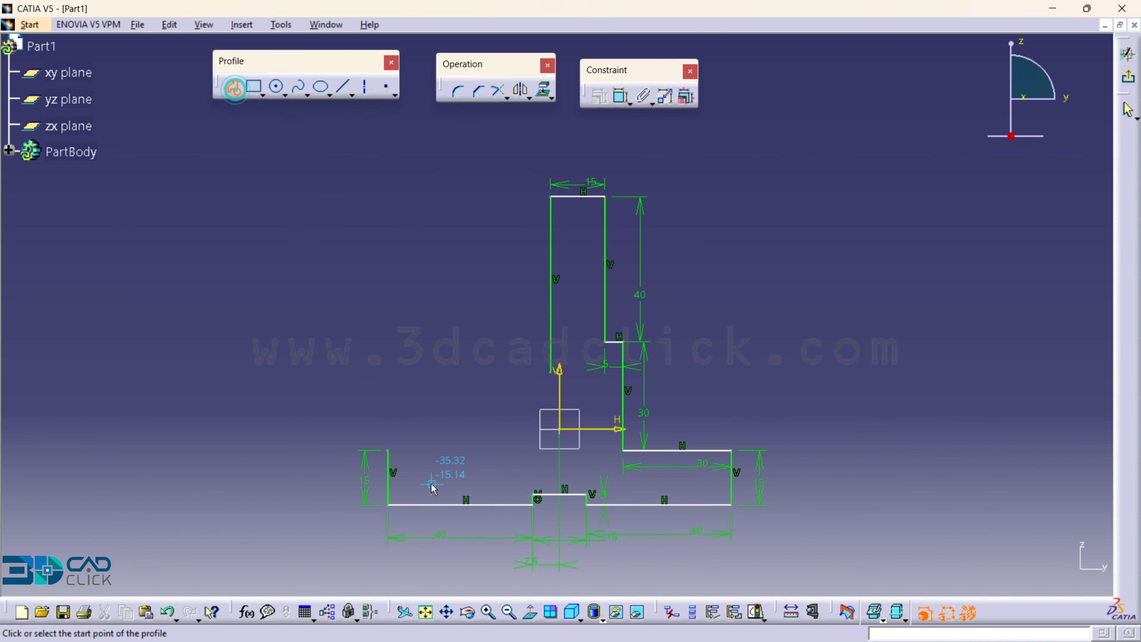
{"action": "left_click", "coordinate": [388, 450]}
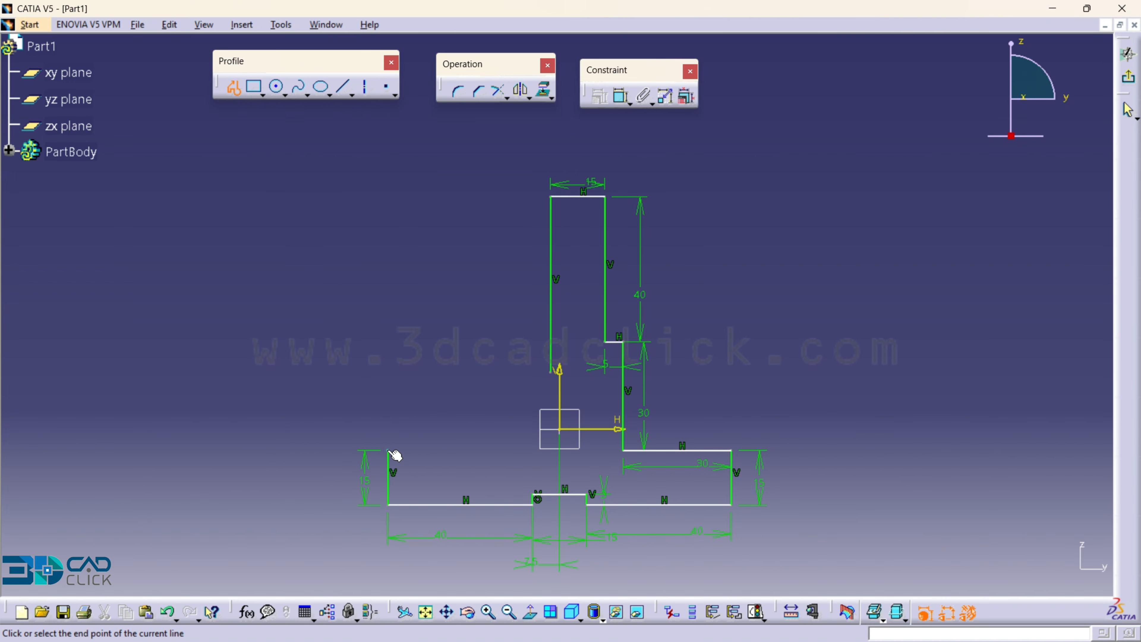
{"action": "left_click", "coordinate": [584, 451]}
{"action": "left_click", "coordinate": [234, 87]}
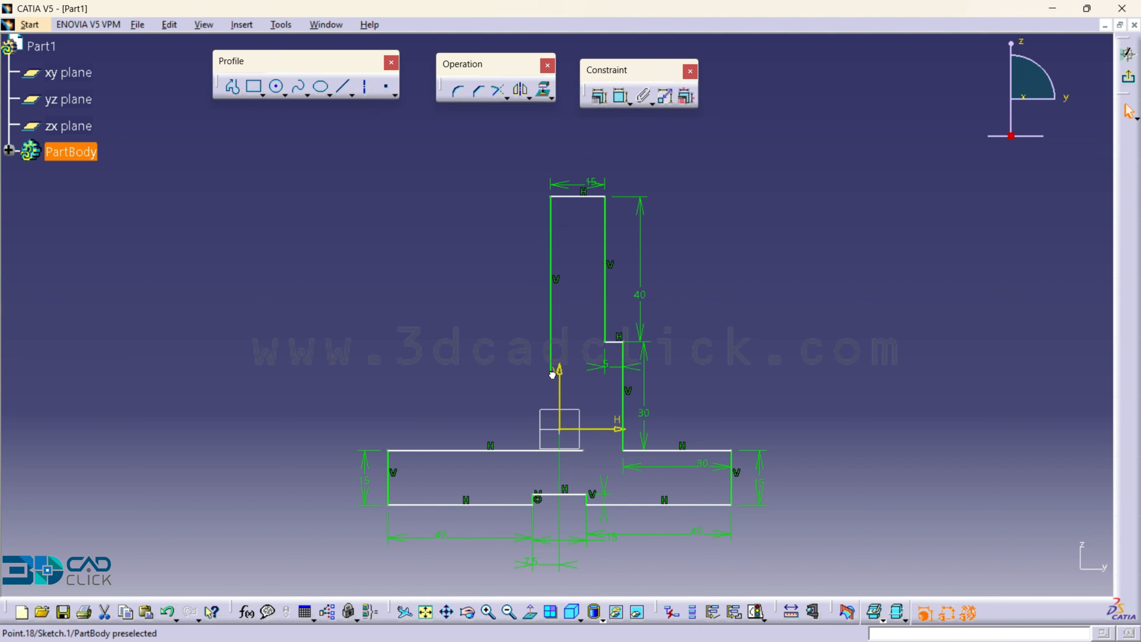
- Stretch the lower end of the upright's left vertical line down past the new horizontal line
{"action": "left_click_drag", "start_coordinate": [552, 374], "coordinate": [551, 467]}
{"action": "left_click", "coordinate": [608, 473]}
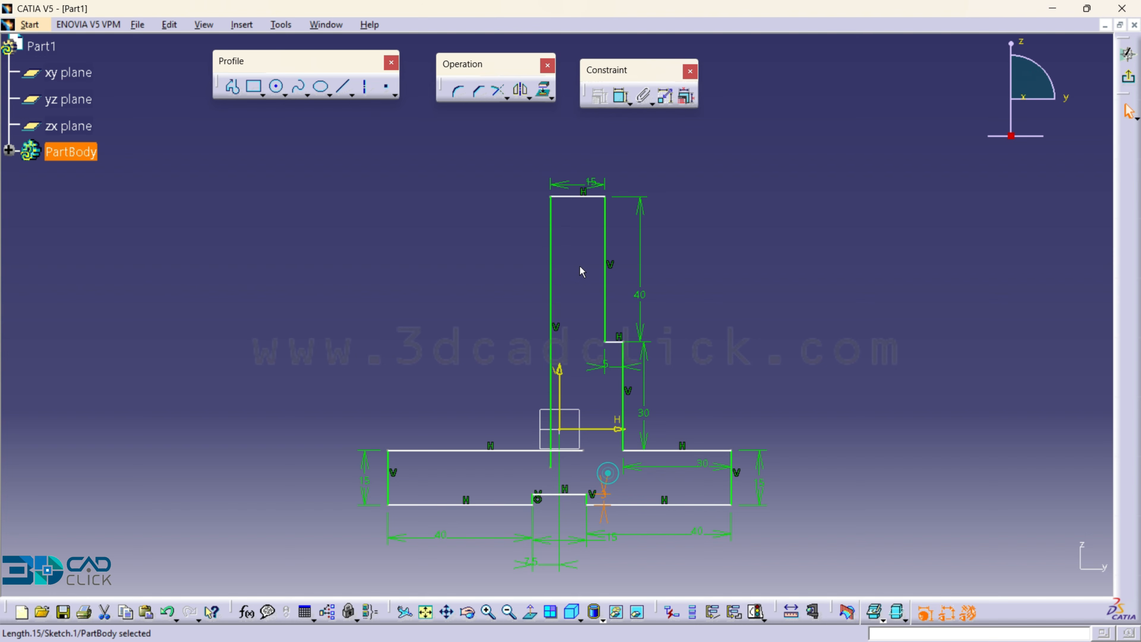
{"action": "left_click", "coordinate": [583, 272]}
- Quick Trim the overhanging ends of the horizontal line and the upright's left vertical line at their intersection
{"action": "left_click", "coordinate": [530, 98]}
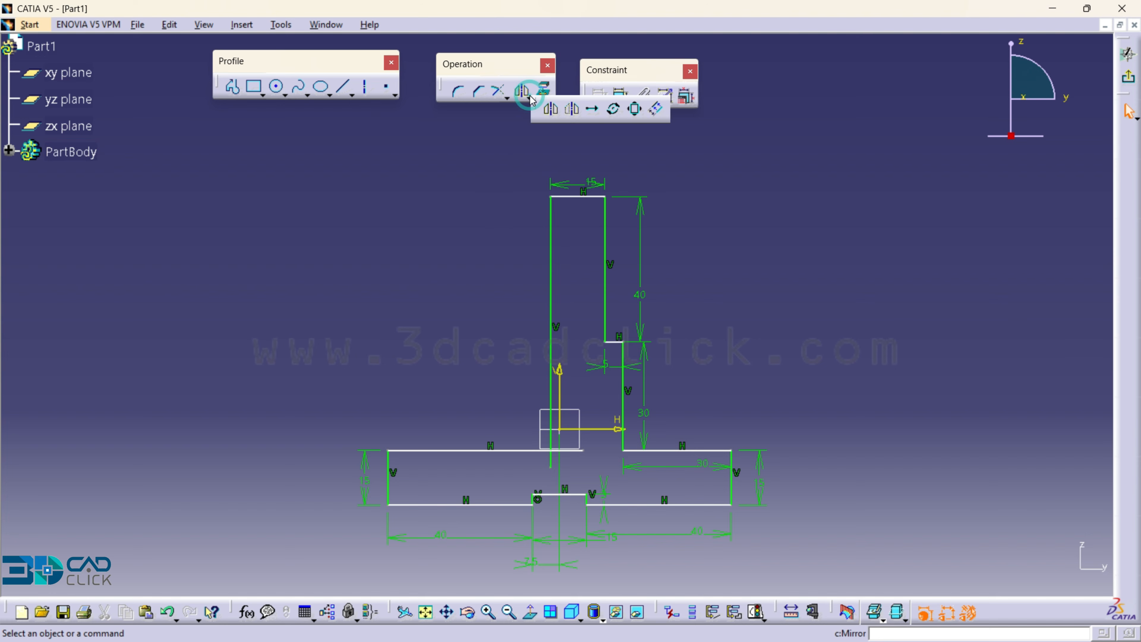
{"action": "left_click", "coordinate": [506, 97]}
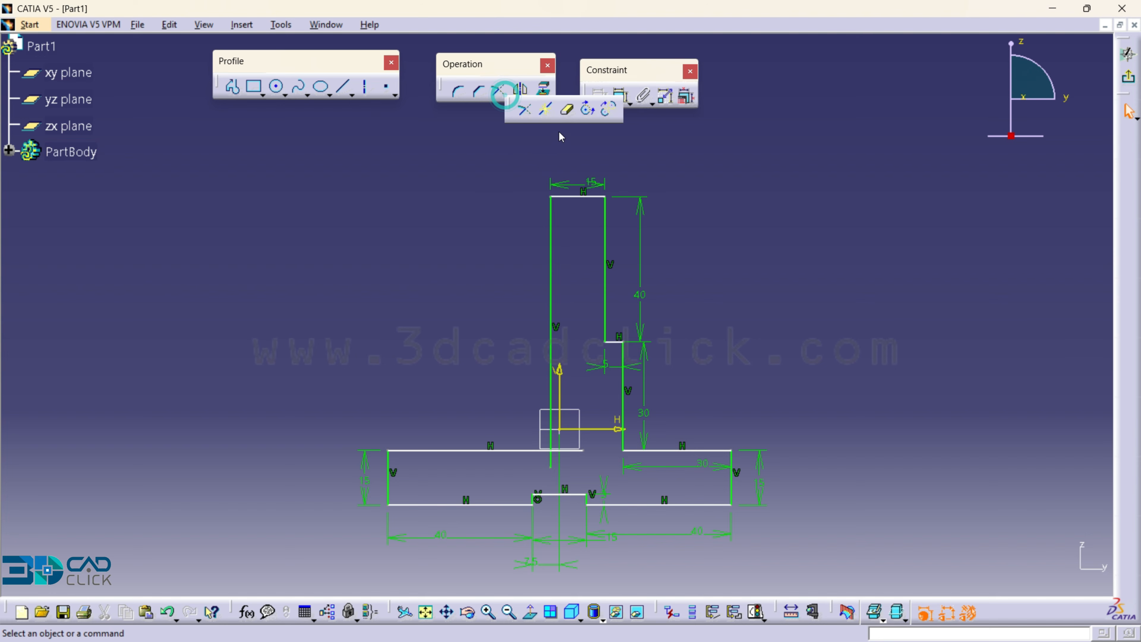
{"action": "double_click", "coordinate": [569, 115]}
{"action": "middle_click_drag", "start_coordinate": [589, 494], "coordinate": [588, 427], "text": "ctrl"}
{"action": "middle_click_drag", "start_coordinate": [588, 562], "coordinate": [450, 452]}
{"action": "left_click", "coordinate": [405, 504]}
{"action": "left_click", "coordinate": [449, 481]}
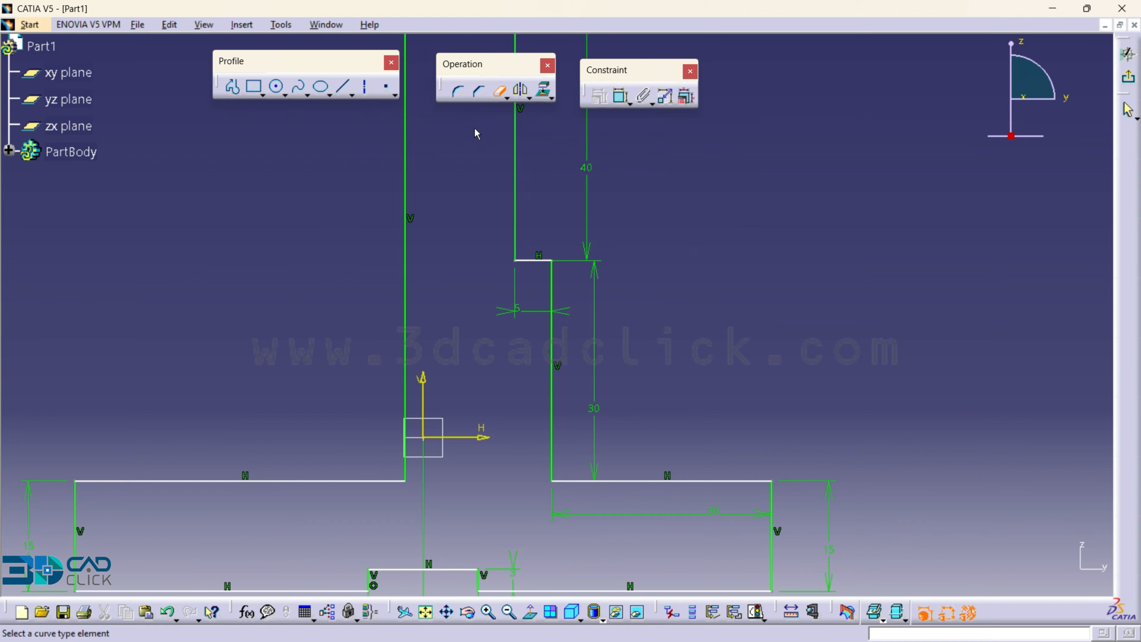
- Round the corner between the upright's right lower vertical line and the base's right top line with a 30 mm radius
{"action": "left_click", "coordinate": [457, 91]}
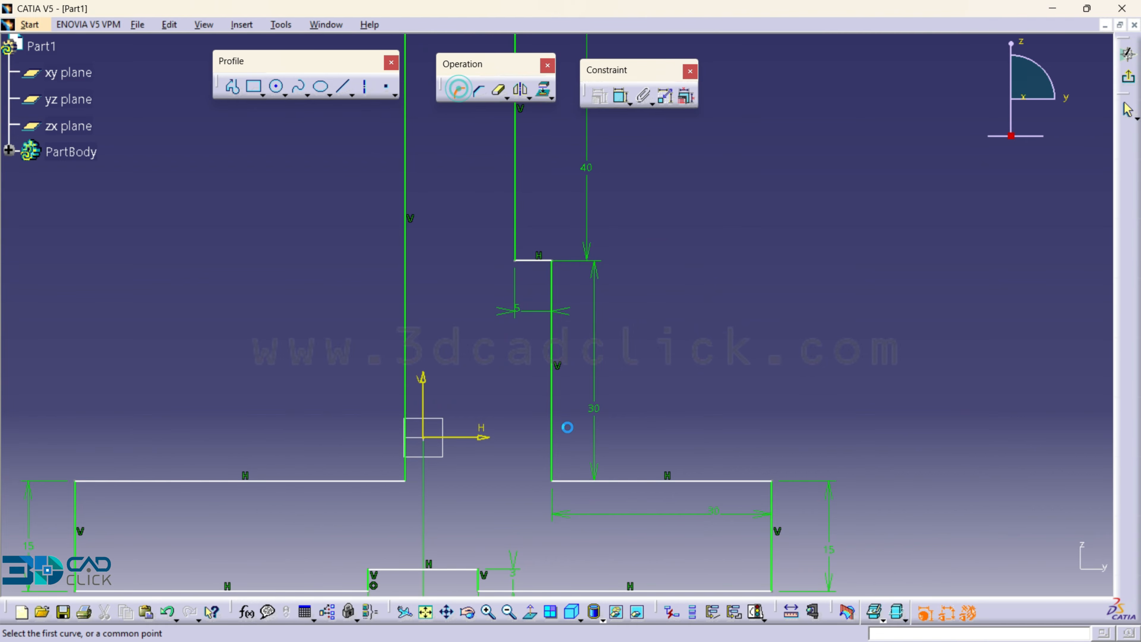
{"action": "left_click", "coordinate": [557, 384]}
{"action": "left_click", "coordinate": [737, 481]}
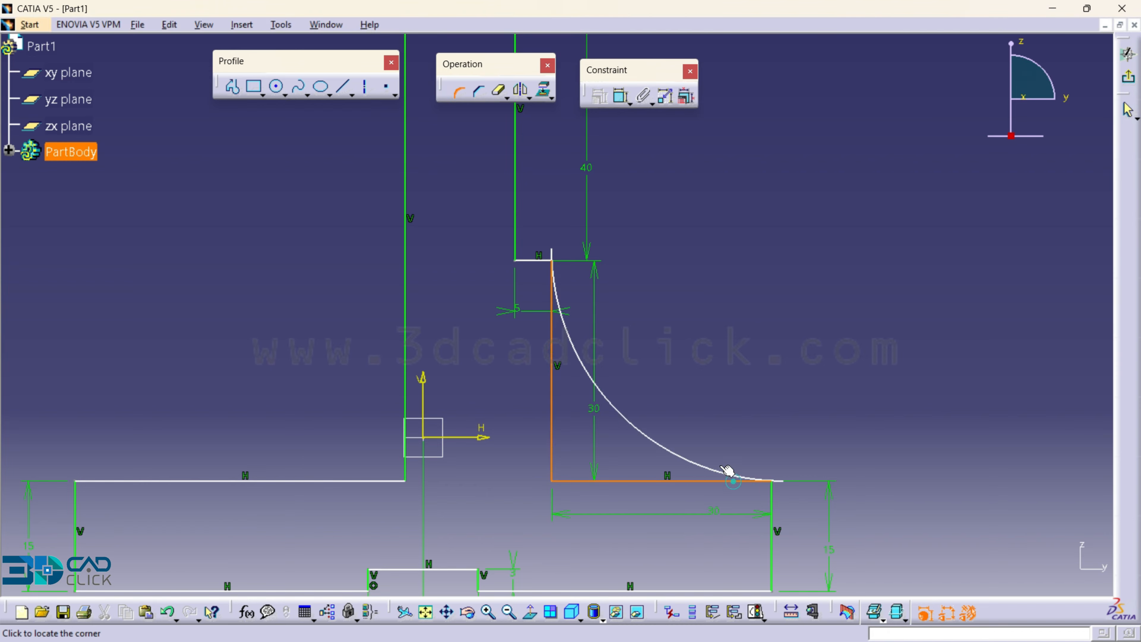
{"action": "left_click", "coordinate": [697, 472]}
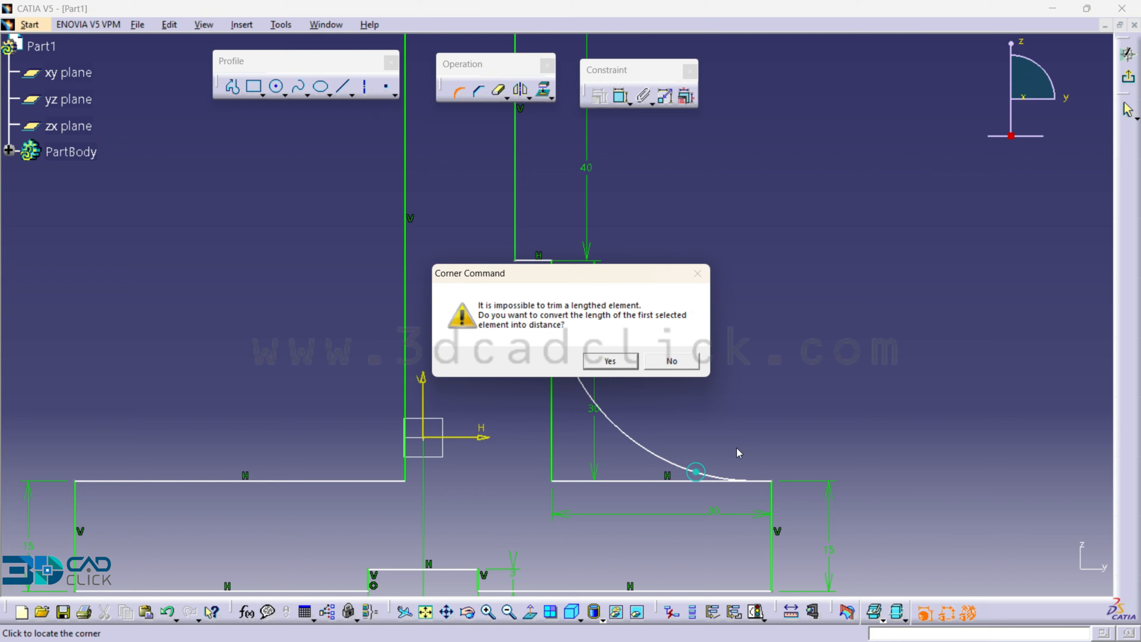
{"action": "left_click", "coordinate": [594, 361]}
{"action": "double_click", "coordinate": [649, 374]}
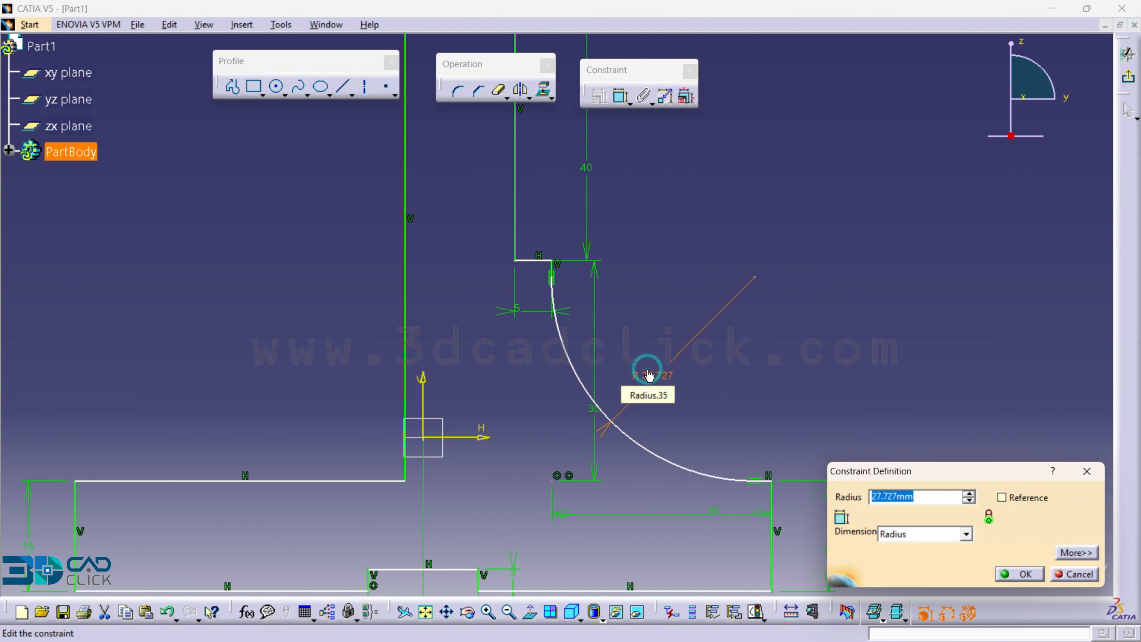
{"action": "type", "text": "30"}
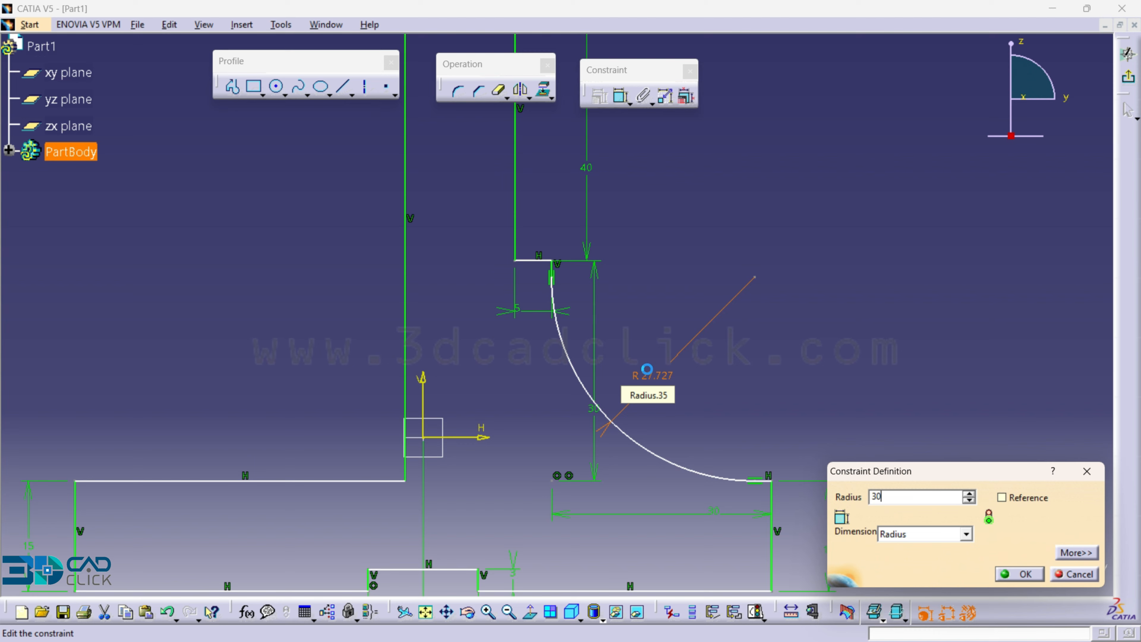
{"action": "key", "text": "Return"}
- Round the corner between the upright's left vertical line and the base's left top line with a 30 mm radius
{"action": "middle_click_drag", "start_coordinate": [870, 330], "coordinate": [870, 371]}
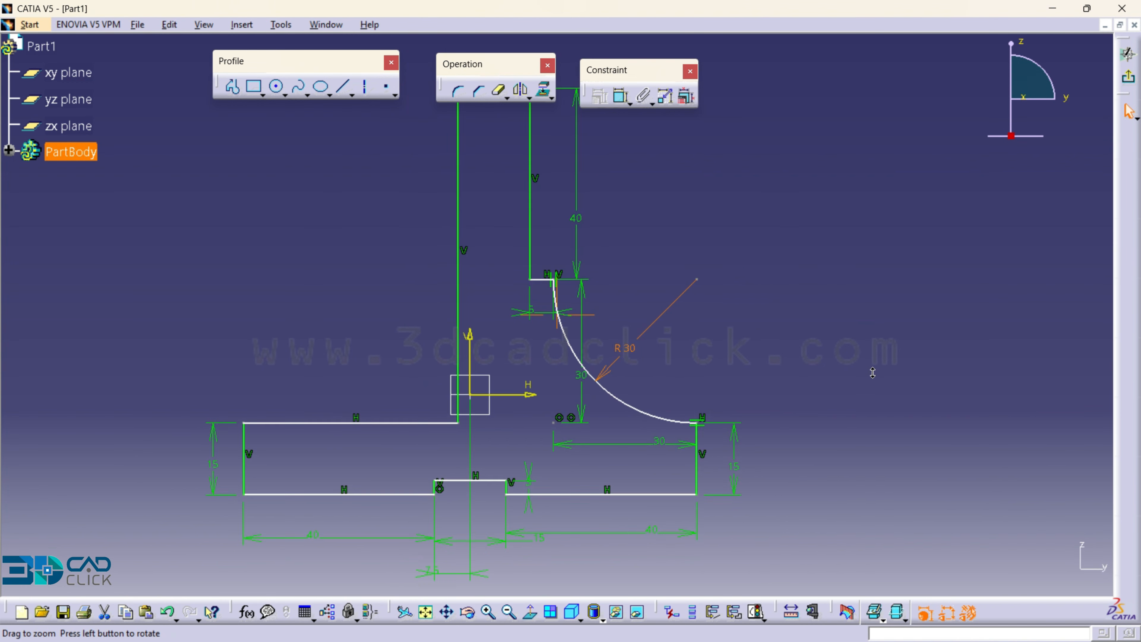
{"action": "middle_click_drag", "start_coordinate": [705, 383], "coordinate": [833, 382]}
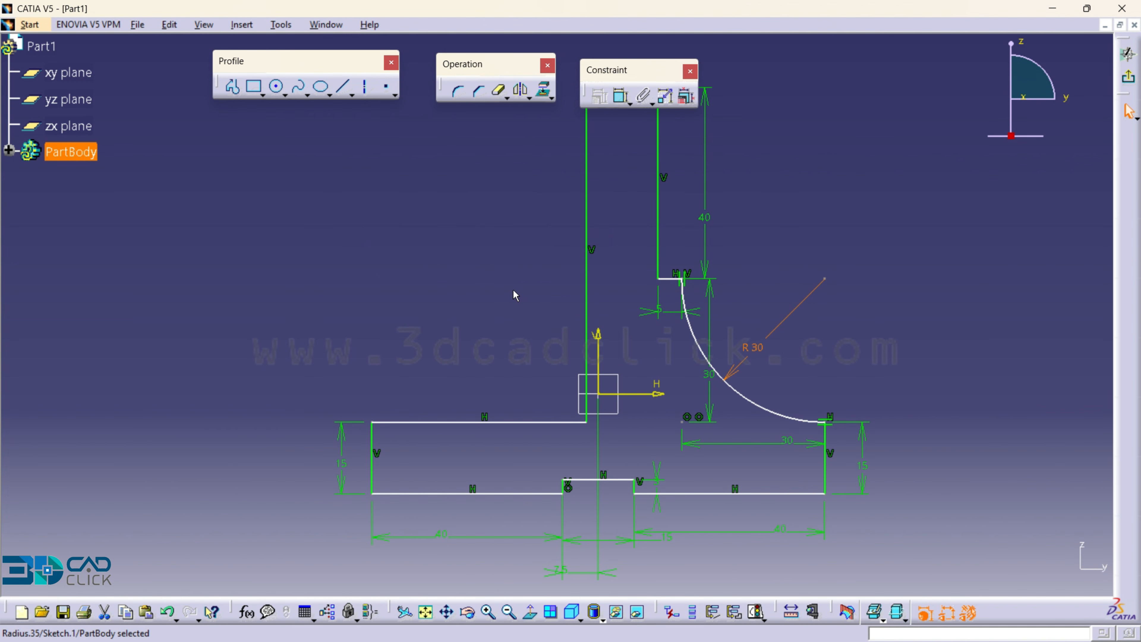
{"action": "left_click", "coordinate": [458, 89]}
{"action": "left_click", "coordinate": [587, 423]}
{"action": "left_click", "coordinate": [544, 380]}
{"action": "double_click", "coordinate": [514, 348]}
{"action": "type", "text": "30"}
{"action": "key", "text": "Return"}
- Dimension the distance from the horizontal axis to the base's right bottom line and set it to 25 mm
{"action": "left_click", "coordinate": [621, 96]}
{"action": "left_click", "coordinate": [643, 393]}
{"action": "left_click", "coordinate": [688, 494]}
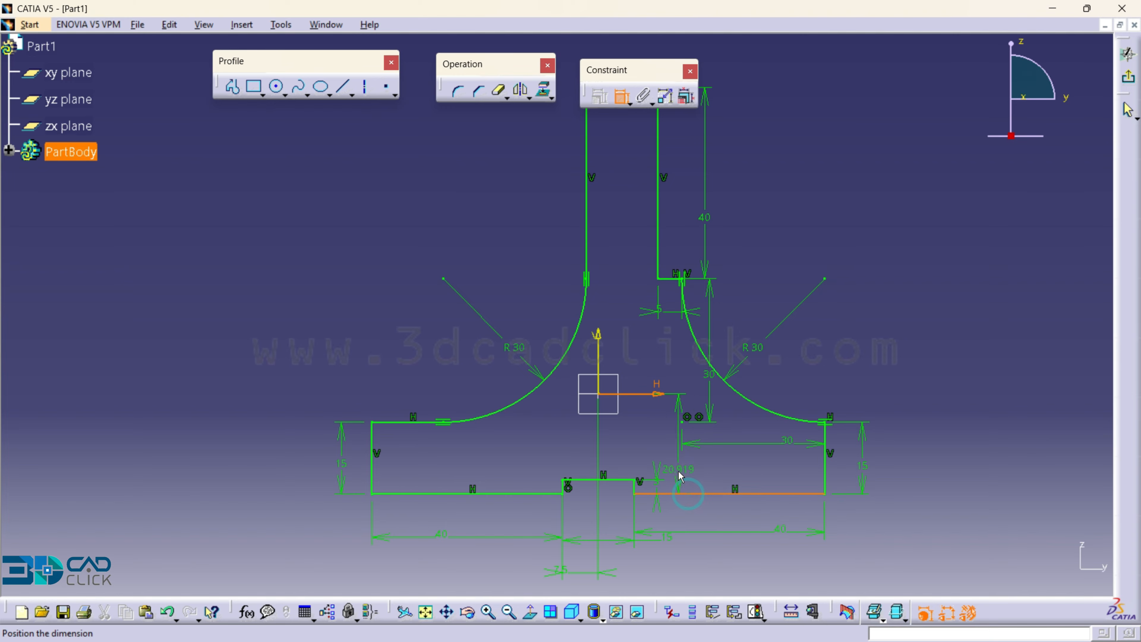
{"action": "left_click", "coordinate": [670, 466]}
{"action": "double_click", "coordinate": [665, 437]}
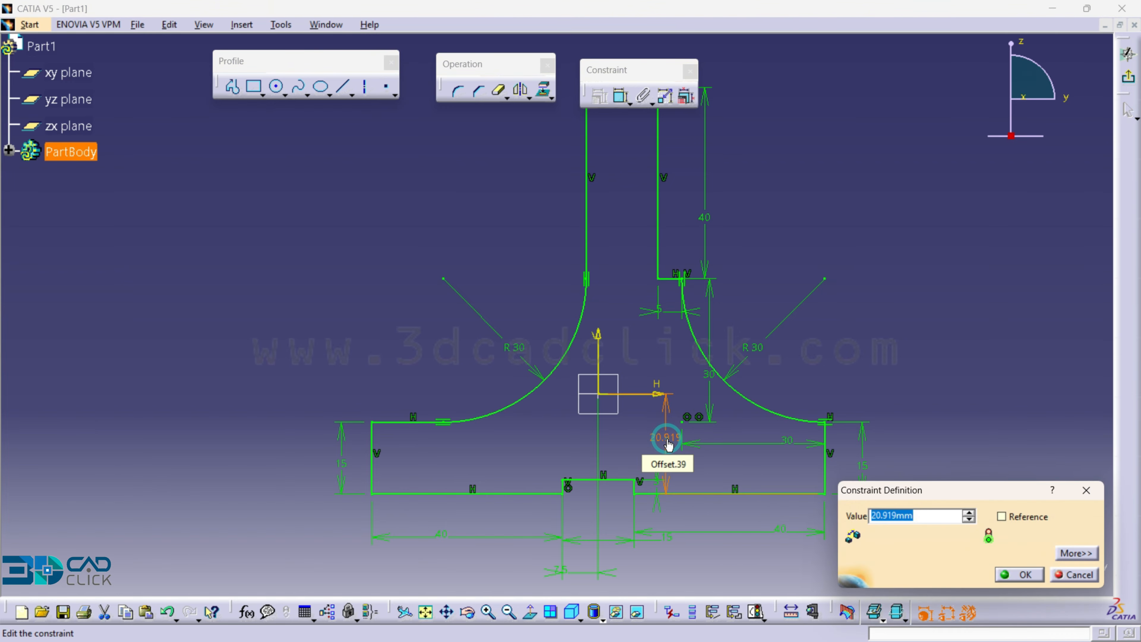
{"action": "type", "text": "25"}
{"action": "key", "text": "Return"}
- Exit the sketch and pad the profile with a 20 mm length and mirrored extent
{"action": "middle_click_drag", "start_coordinate": [753, 355], "coordinate": [766, 393]}
{"action": "left_click", "coordinate": [789, 319]}
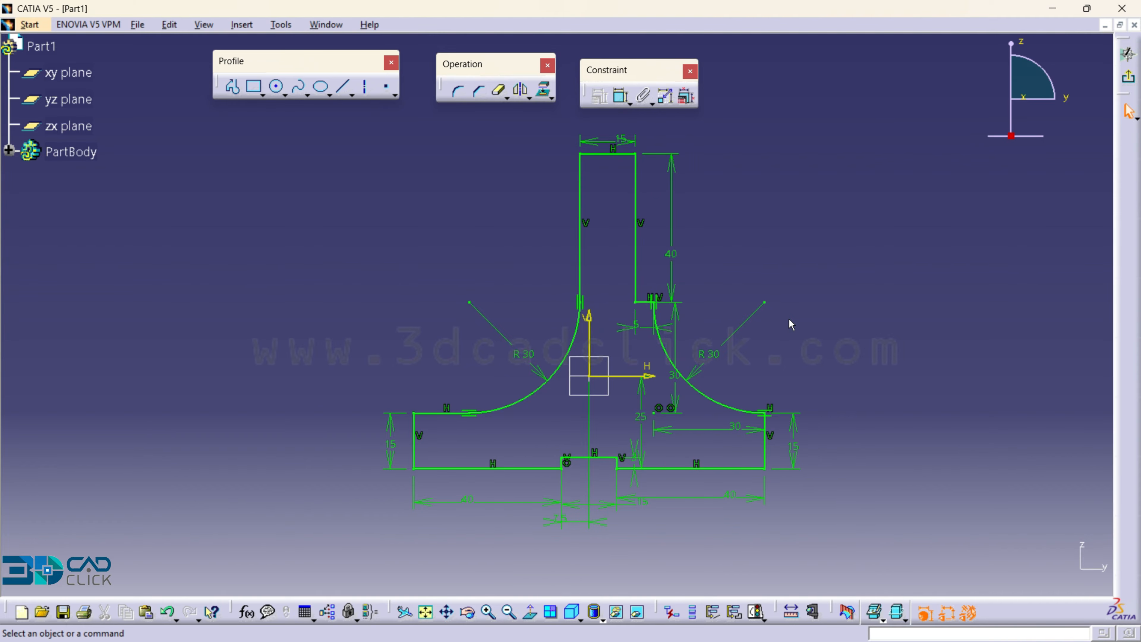
{"action": "left_click", "coordinate": [1129, 76]}
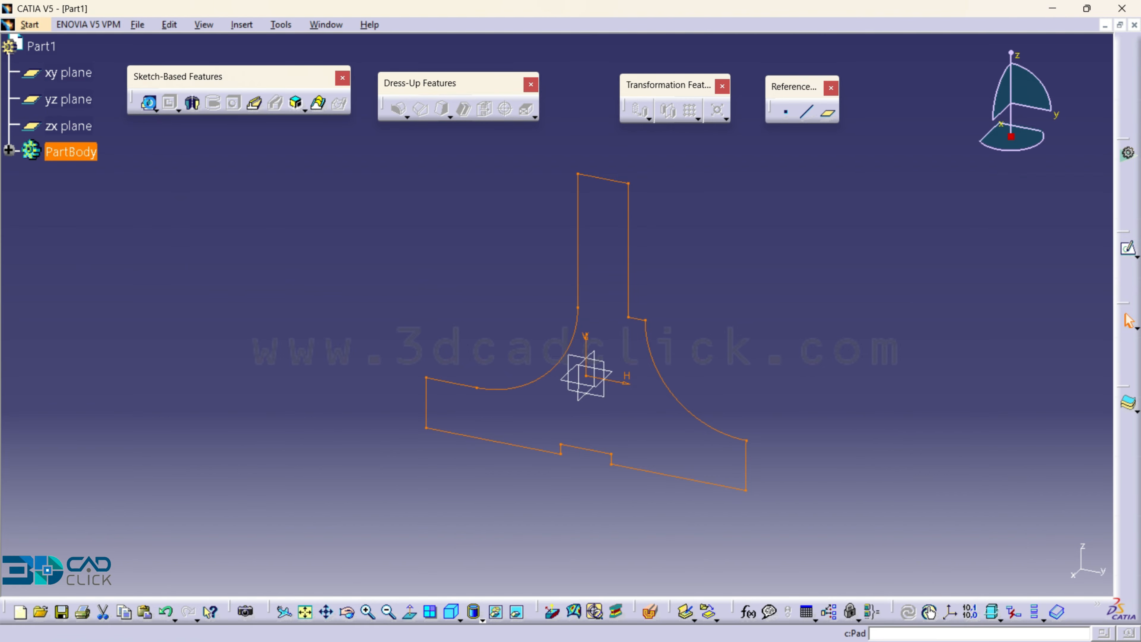
{"action": "left_click", "coordinate": [146, 102]}
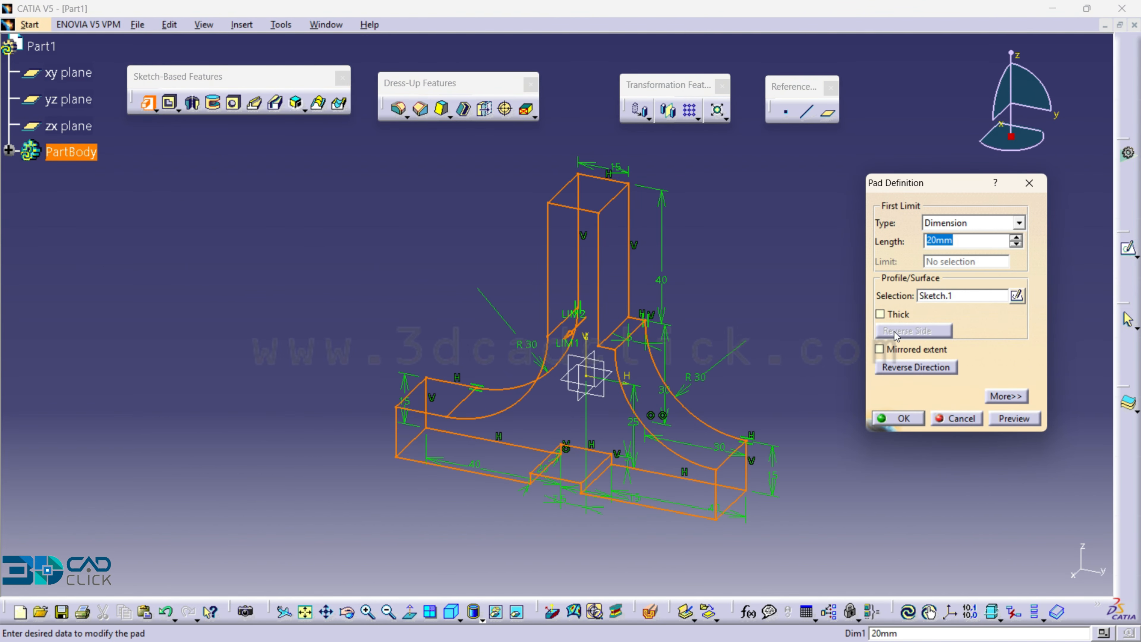
{"action": "left_click", "coordinate": [893, 351]}
{"action": "left_click", "coordinate": [898, 418]}
- Start a sketch on the upright's flat face above the small ledge and draw a rectangle about 13 mm wide and 27 mm high near the upper edge
{"action": "left_click", "coordinate": [605, 243]}
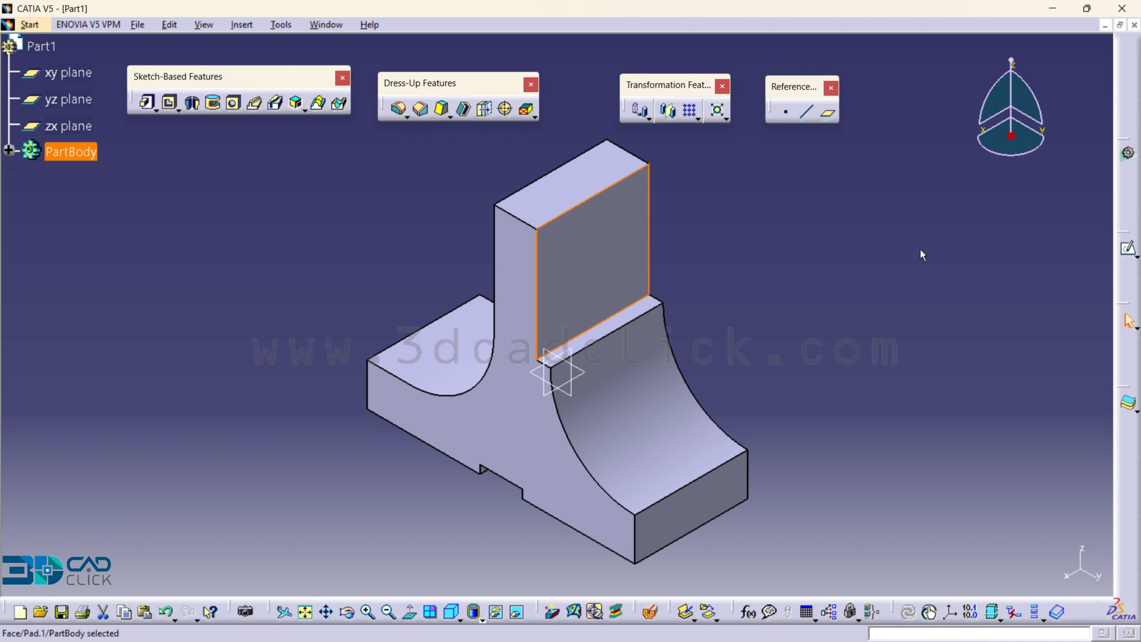
{"action": "left_click", "coordinate": [1129, 248]}
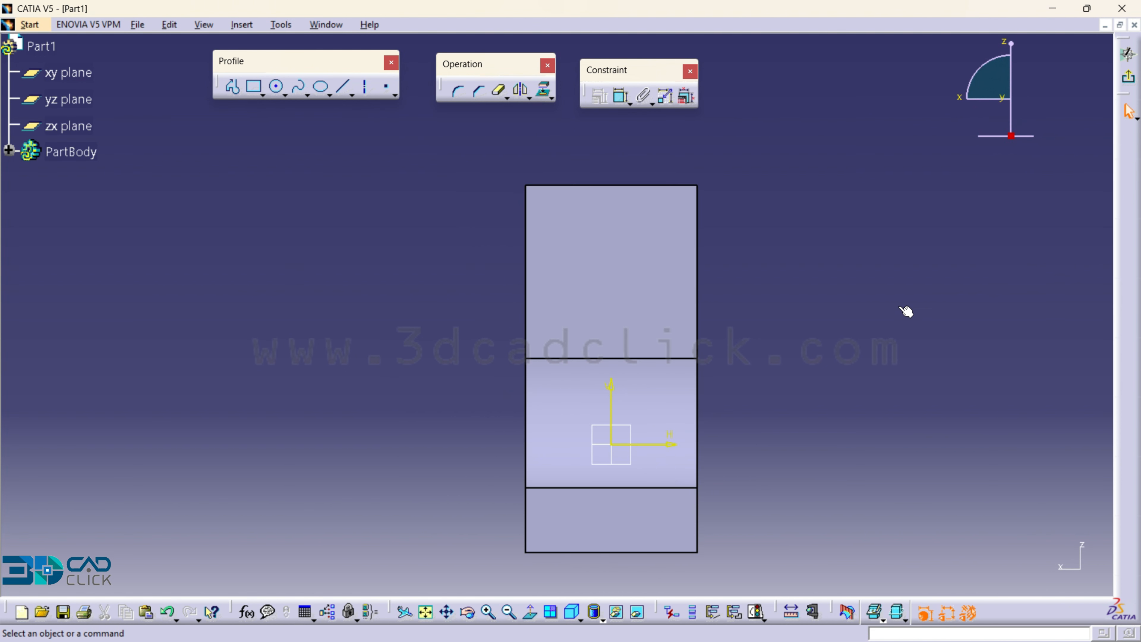
{"action": "left_click", "coordinate": [254, 86]}
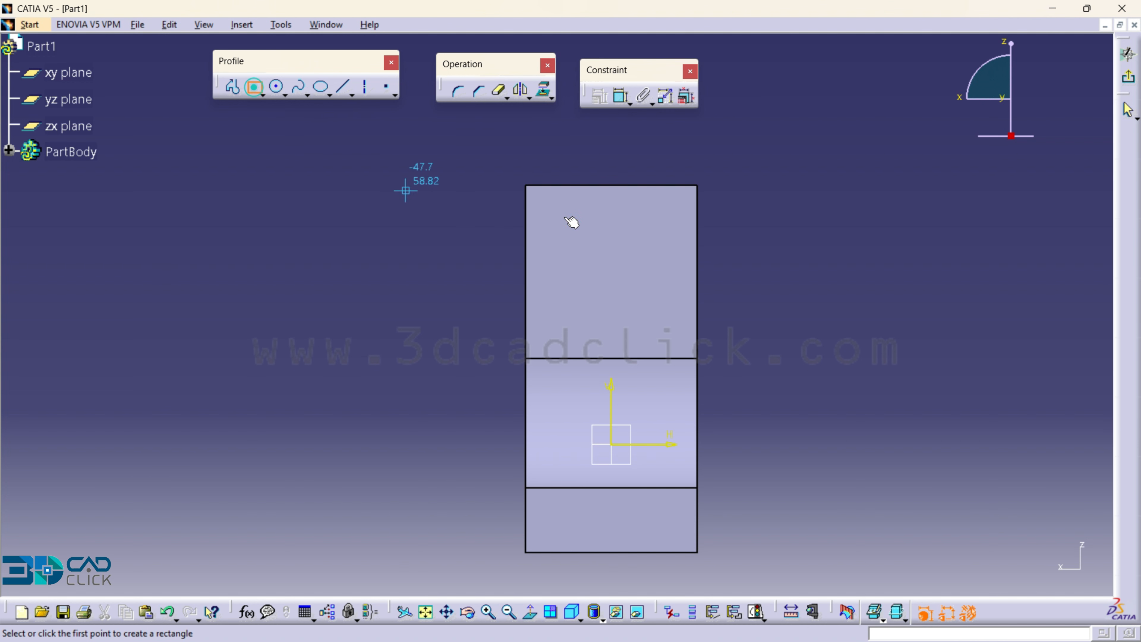
{"action": "left_click", "coordinate": [581, 194]}
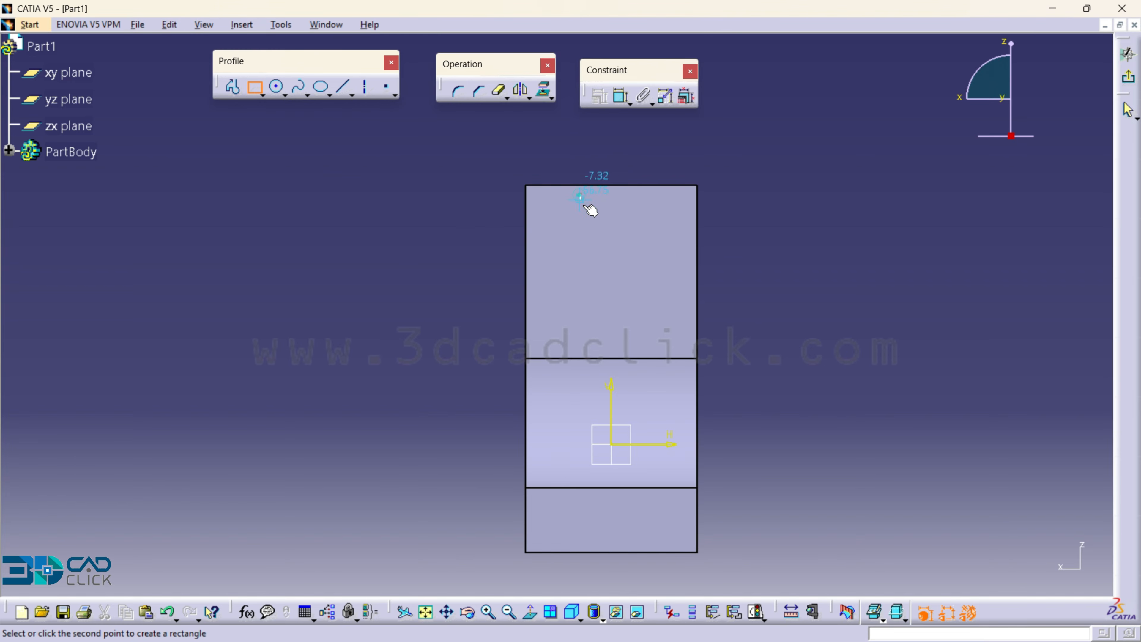
{"action": "left_click", "coordinate": [635, 313]}
{"action": "left_click", "coordinate": [782, 288]}
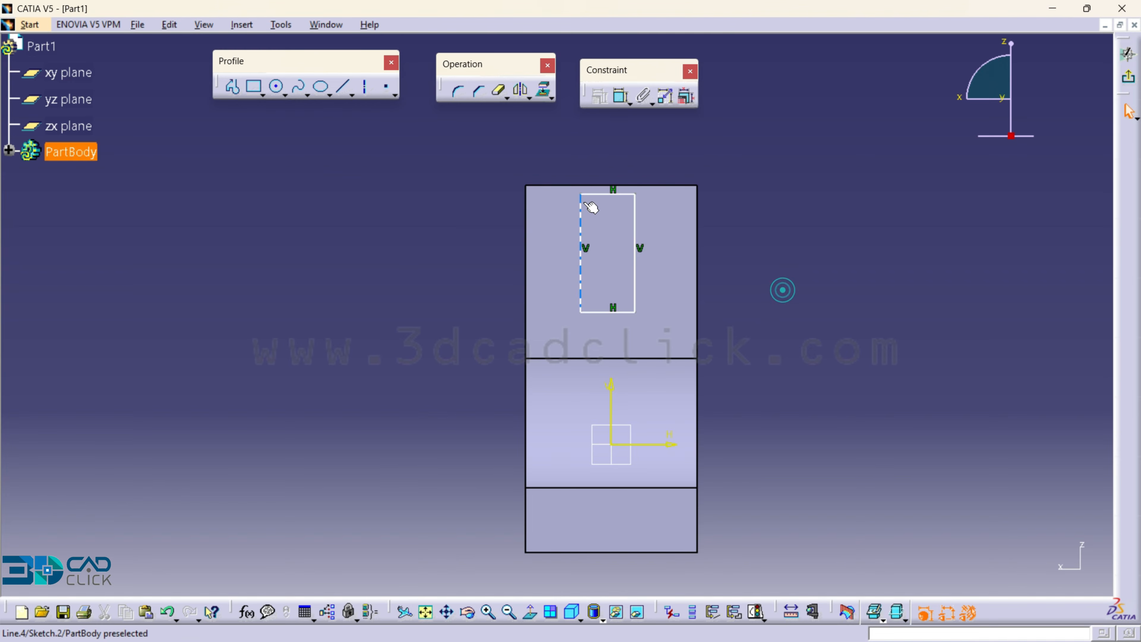
- Constrain the rectangle's top line coincident with the upright's top edge
{"action": "left_click", "coordinate": [597, 194]}
{"action": "left_click", "coordinate": [673, 185], "text": "ctrl"}
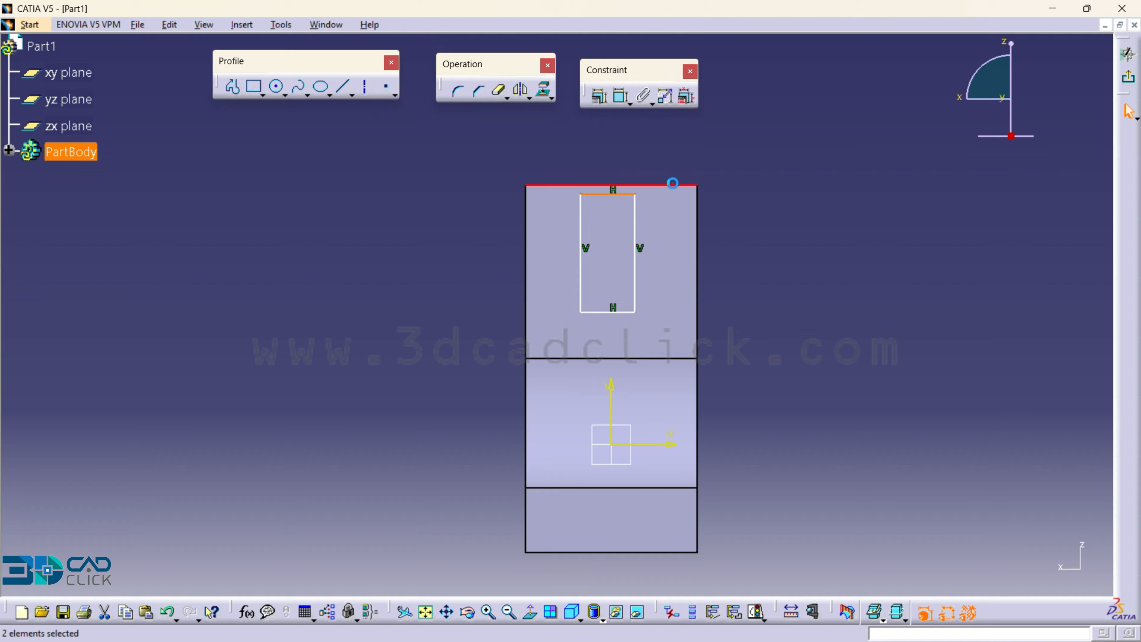
{"action": "left_click", "coordinate": [602, 100]}
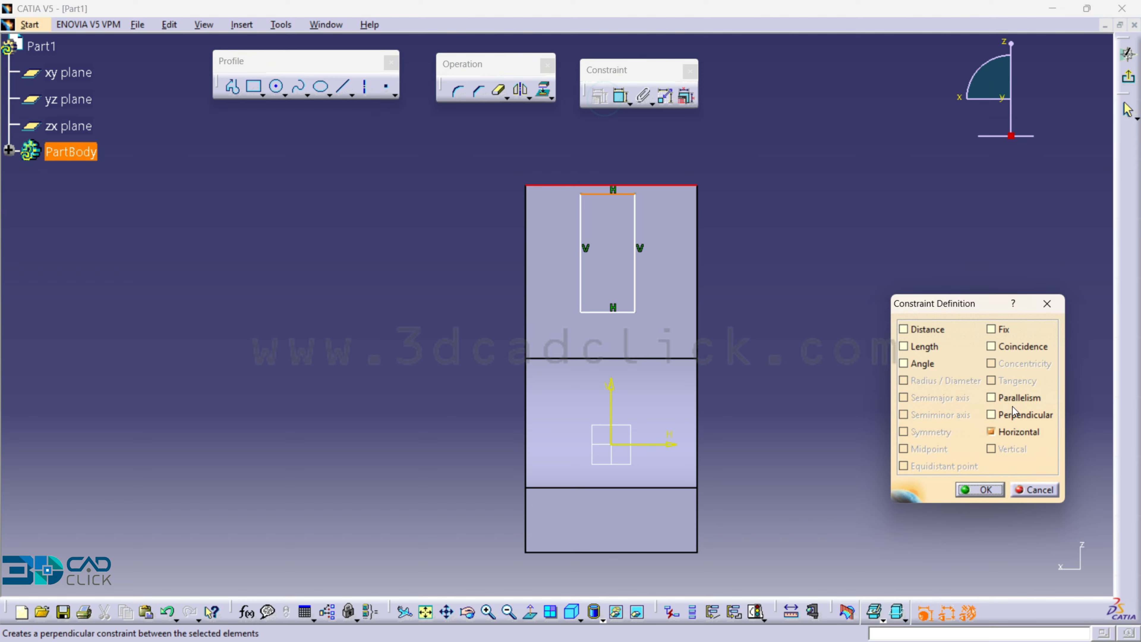
{"action": "left_click", "coordinate": [1000, 347]}
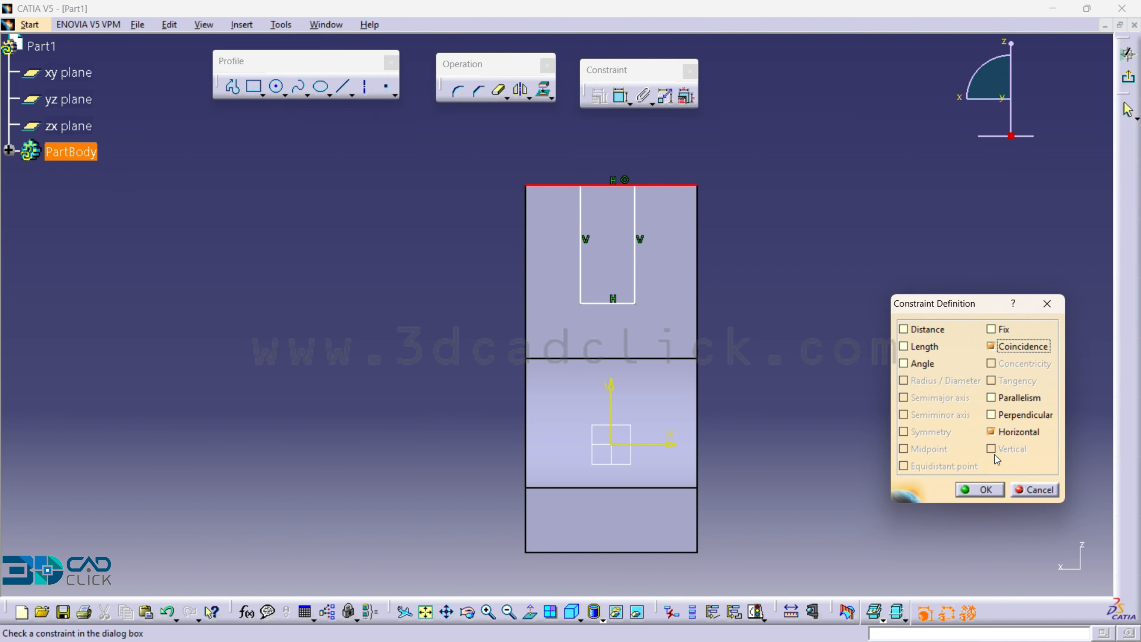
{"action": "left_click", "coordinate": [979, 490]}
- Dimension the rectangle's height and set it to 30 mm
{"action": "left_click", "coordinate": [620, 95]}
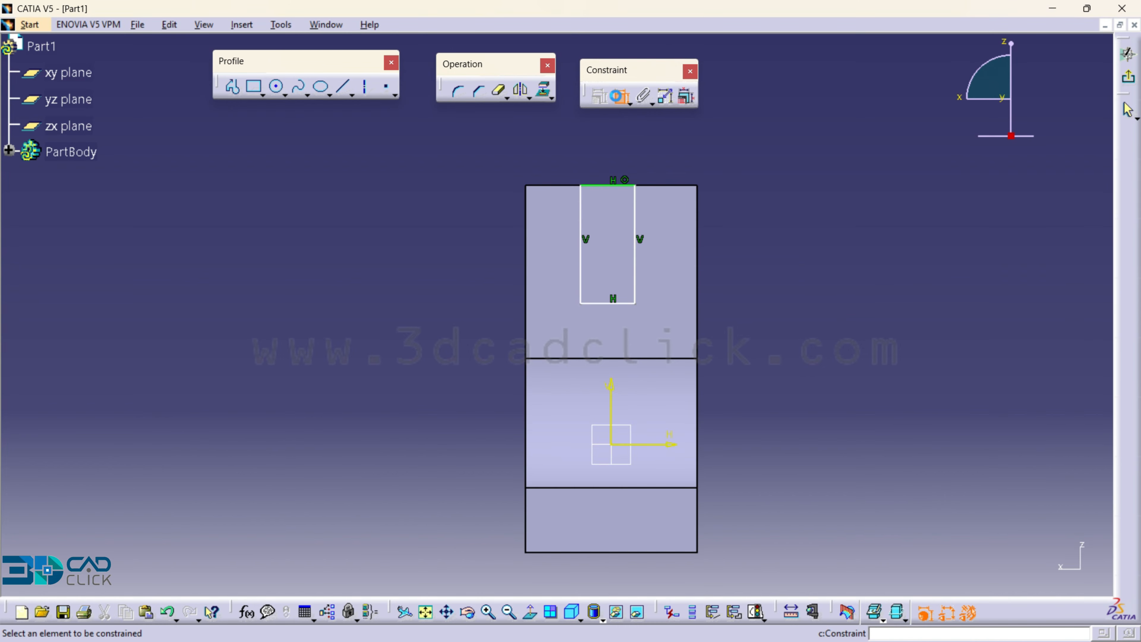
{"action": "left_click", "coordinate": [641, 215]}
{"action": "left_click", "coordinate": [740, 221]}
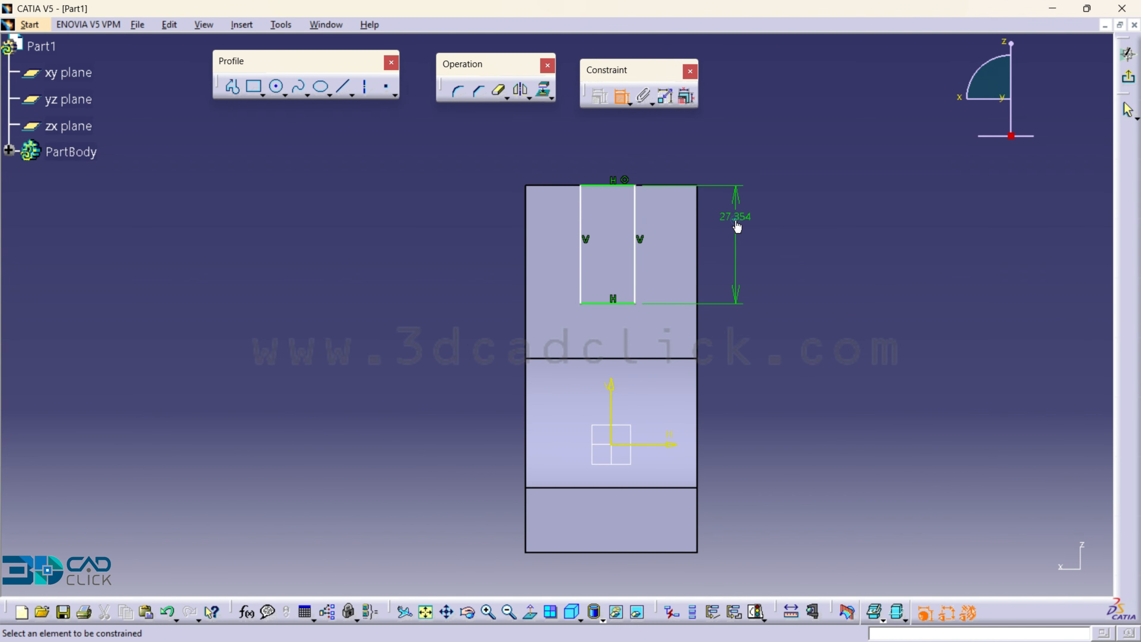
{"action": "double_click", "coordinate": [741, 220]}
{"action": "type", "text": "30"}
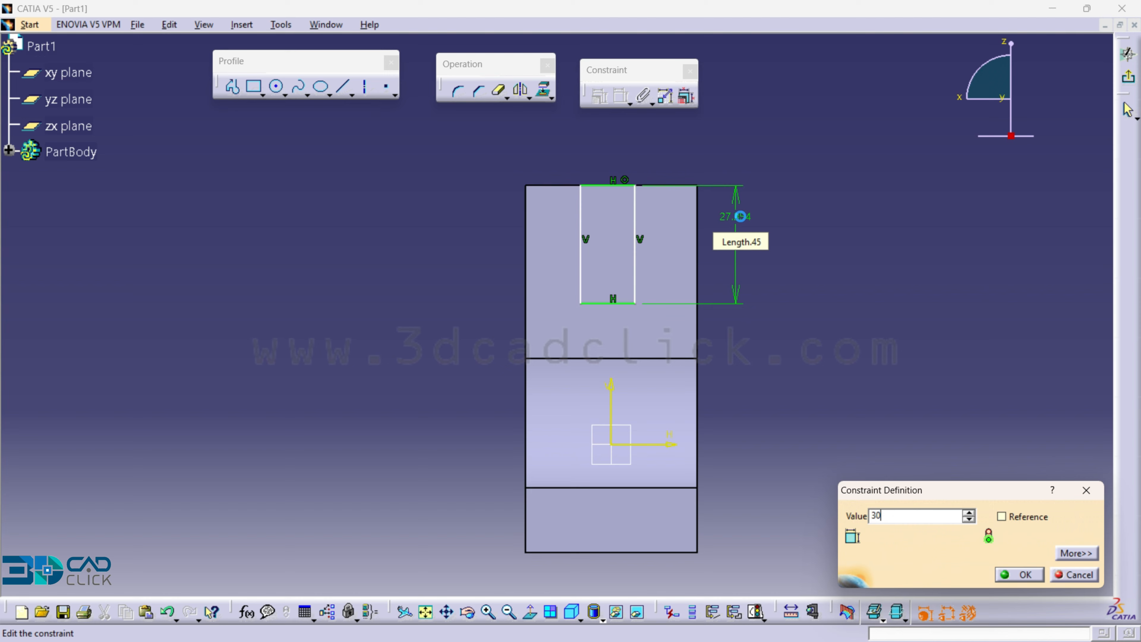
{"action": "key", "text": "Return"}
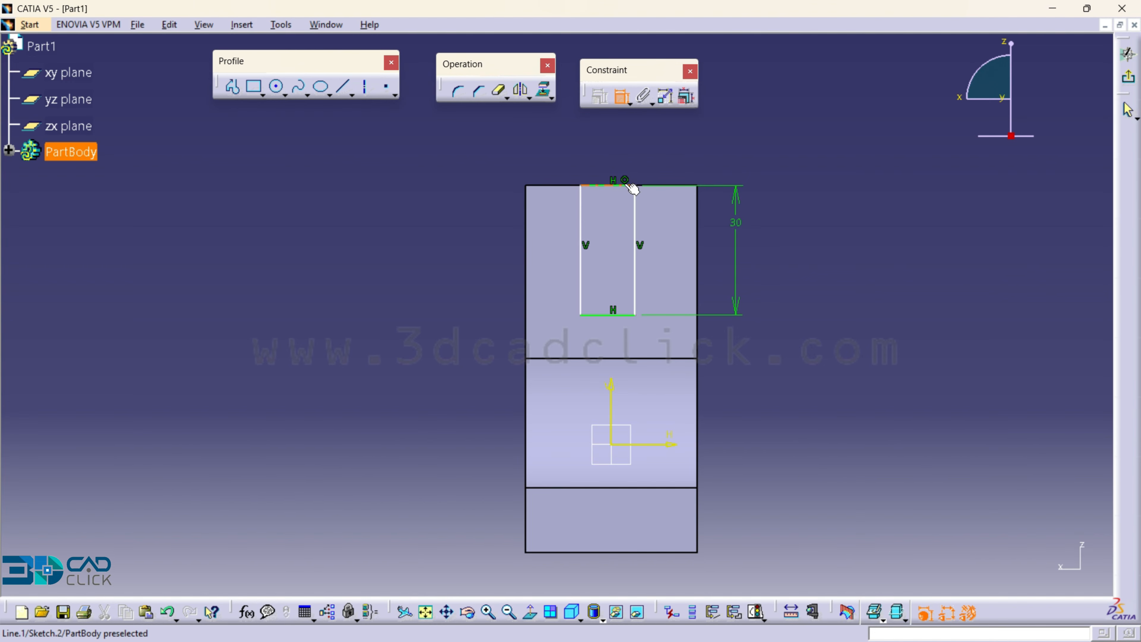
- Dimension the rectangle's top line and set its length to 10 mm
{"action": "left_click", "coordinate": [620, 185]}
{"action": "double_click", "coordinate": [623, 150]}
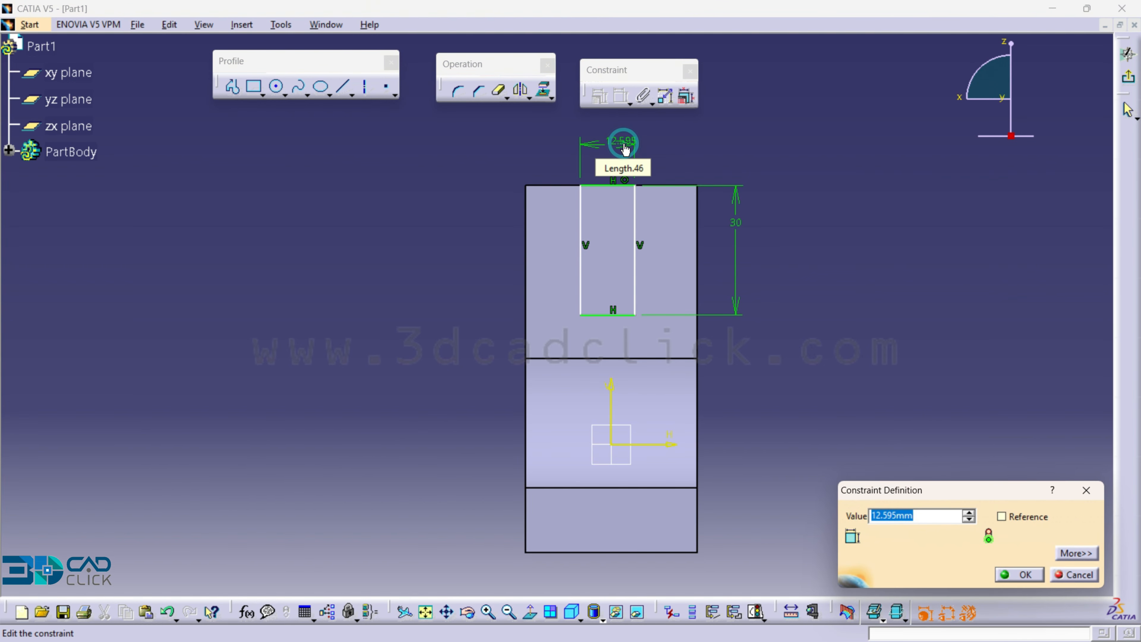
{"action": "type", "text": "10"}
{"action": "key", "text": "Return"}
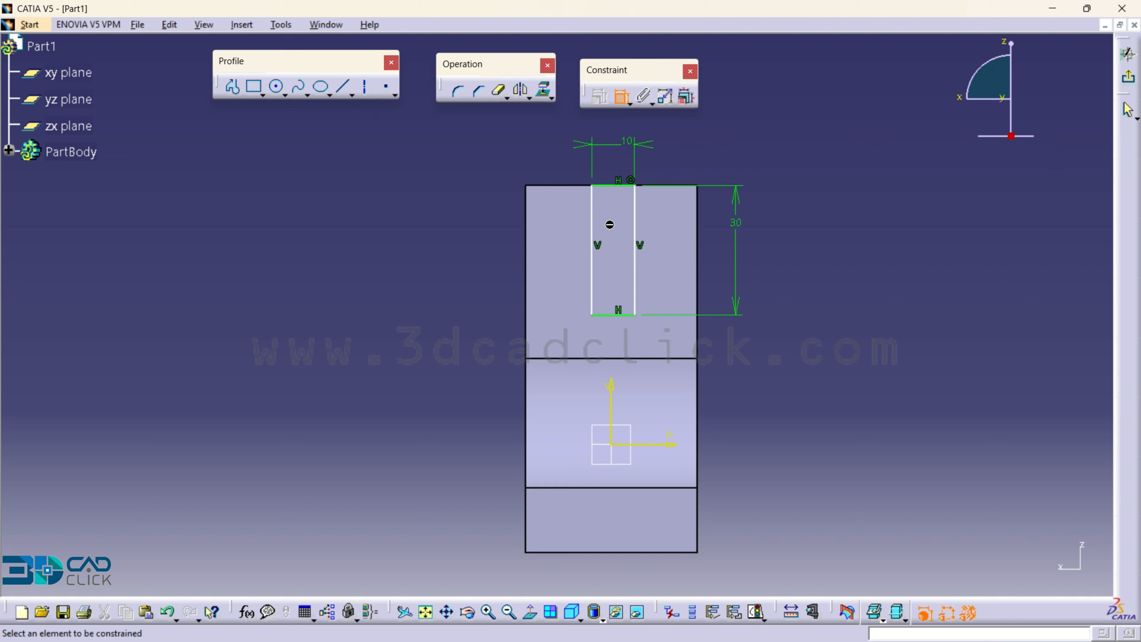
- Dimension the rectangle's left side from the vertical axis and set the offset to 5 mm
{"action": "left_click", "coordinate": [593, 224]}
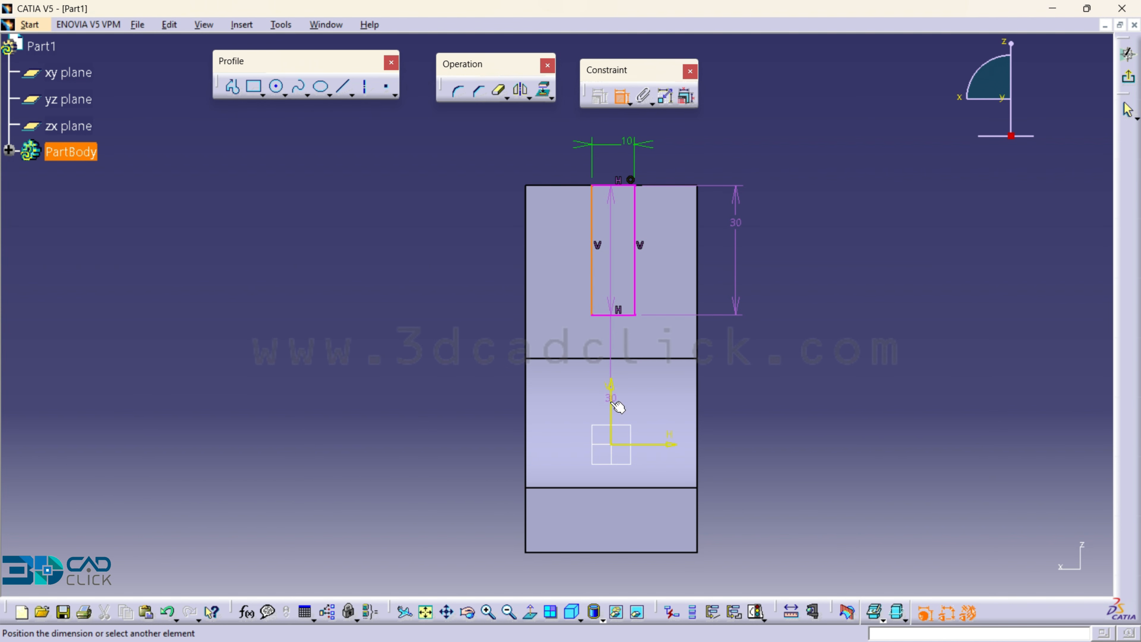
{"action": "left_click", "coordinate": [612, 568]}
{"action": "double_click", "coordinate": [612, 570]}
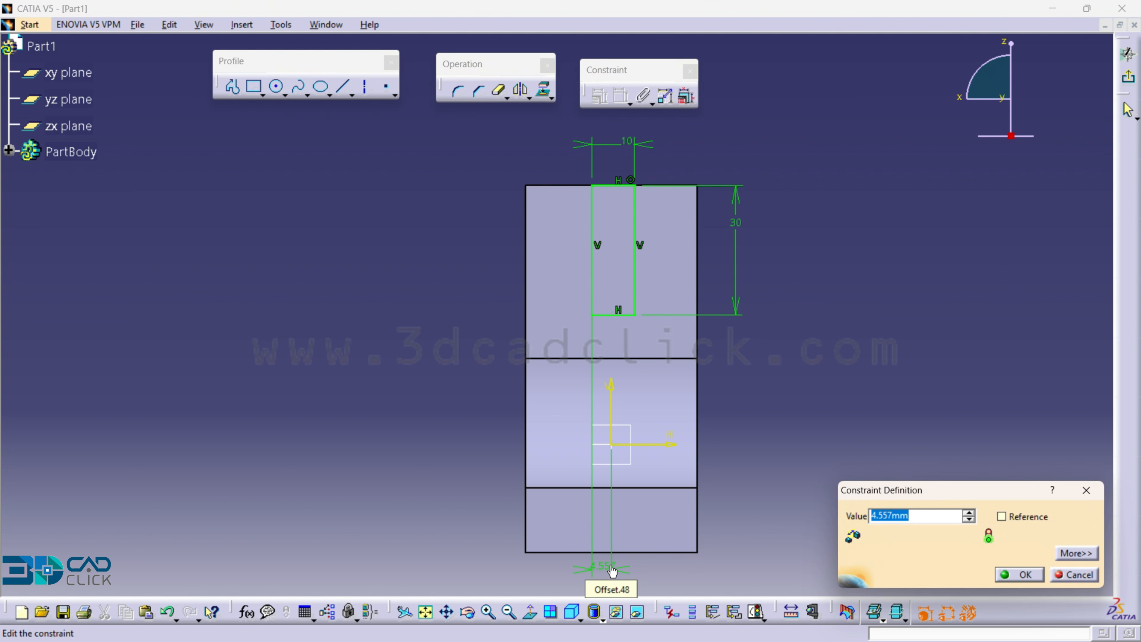
{"action": "type", "text": "5"}
{"action": "key", "text": "Return"}
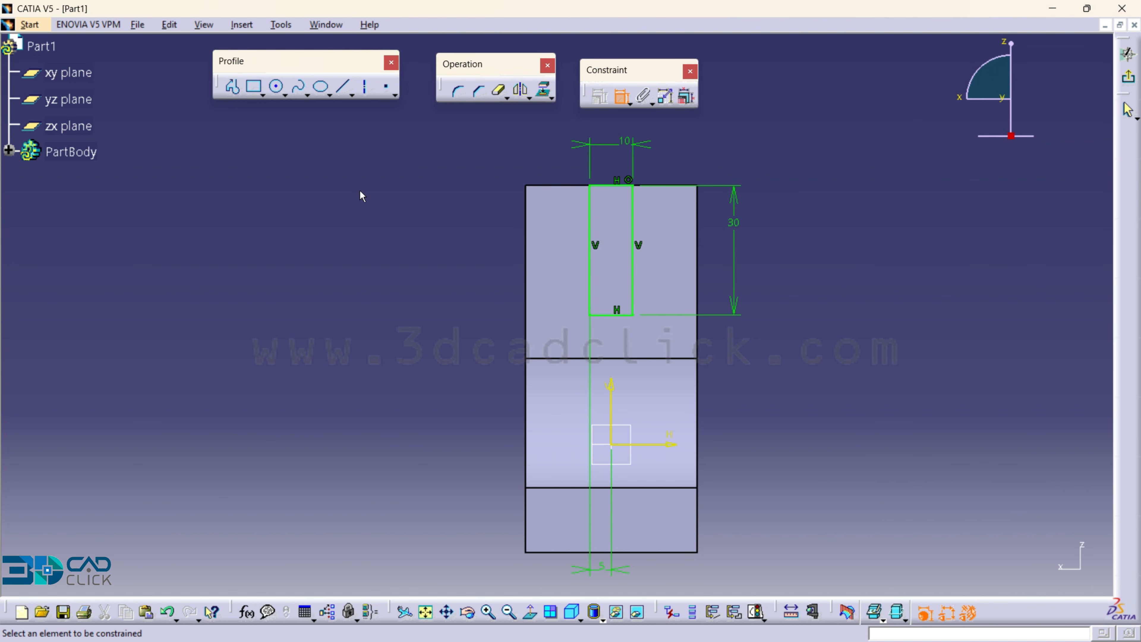
- Draw a circle centred on the midpoint of the rectangle's bottom line, reaching the line's right endpoint
{"action": "left_click", "coordinate": [279, 89]}
{"action": "middle_click_drag", "start_coordinate": [650, 324], "coordinate": [650, 273]}
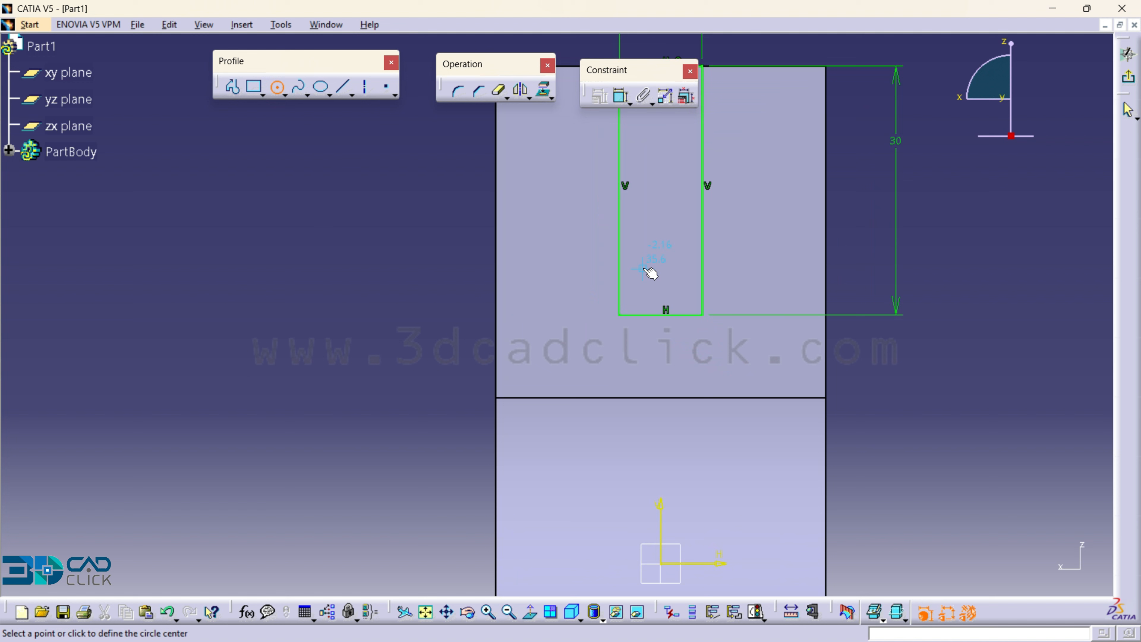
{"action": "left_click", "coordinate": [662, 315]}
{"action": "left_click", "coordinate": [702, 314]}
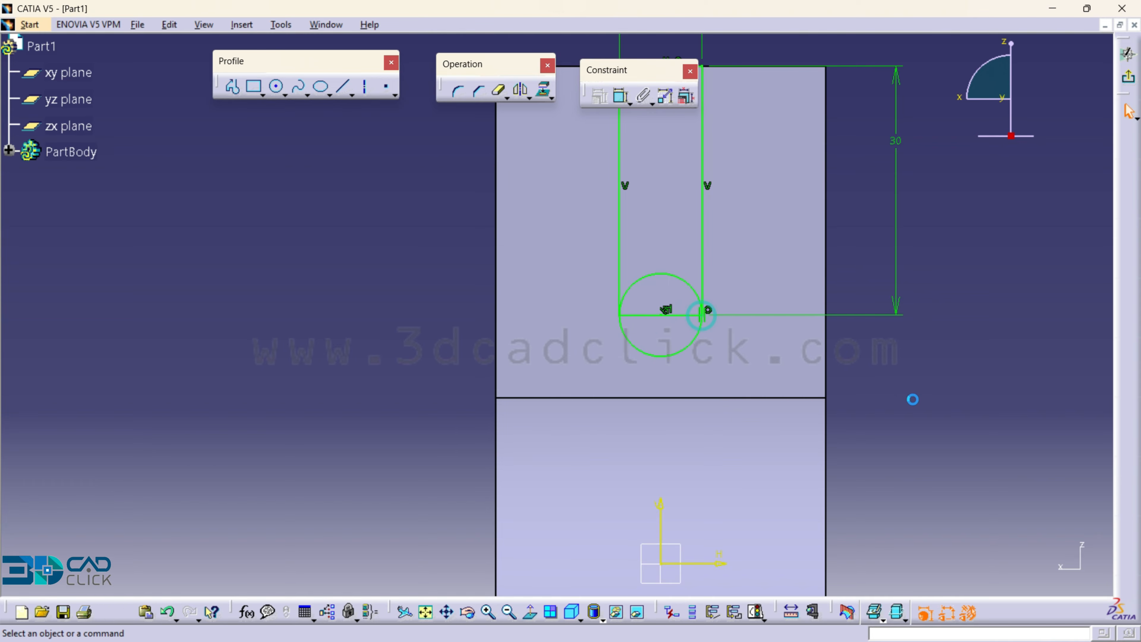
- Quick Trim the circle's upper half and the rectangle's bottom line to leave a round-ended slot profile
{"action": "left_click", "coordinate": [498, 91]}
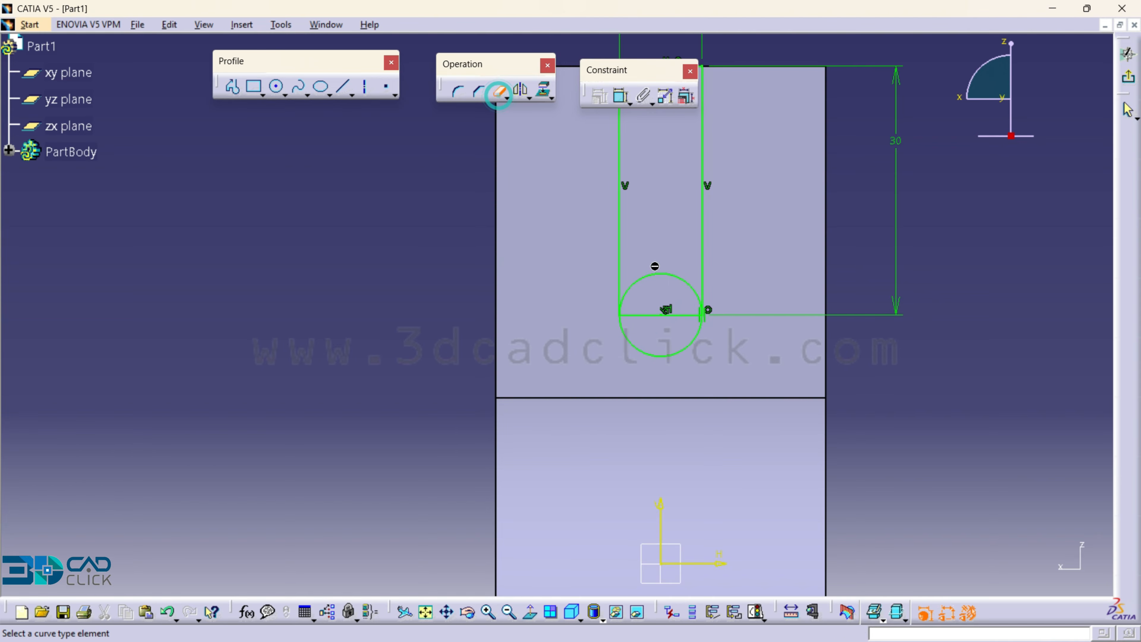
{"action": "left_click", "coordinate": [661, 273]}
{"action": "left_click", "coordinate": [641, 318]}
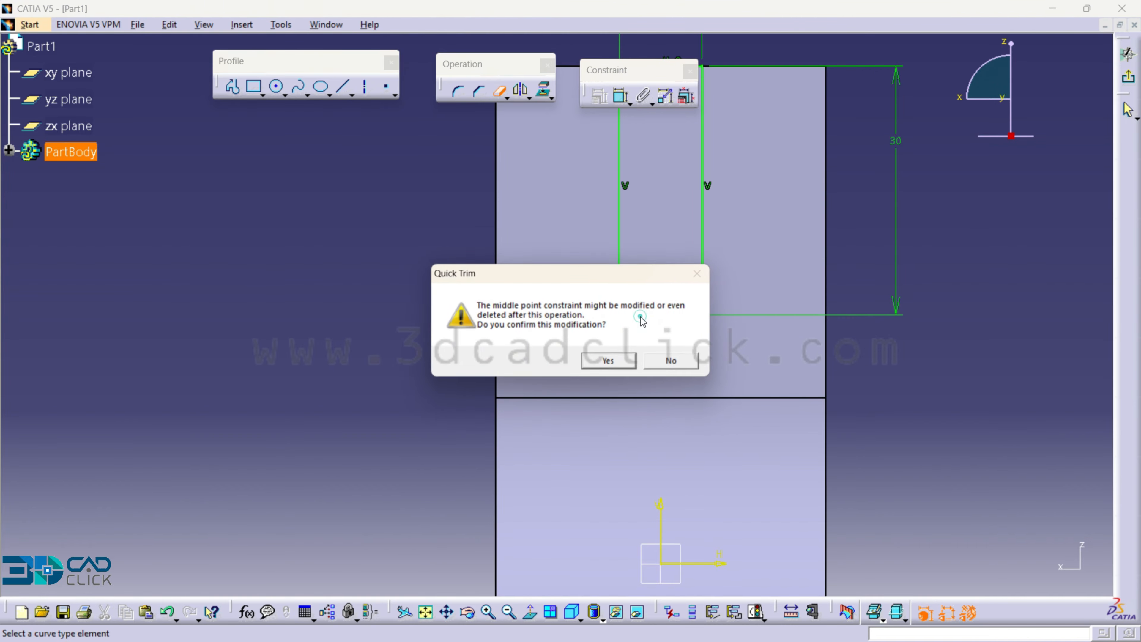
{"action": "left_click", "coordinate": [614, 361]}
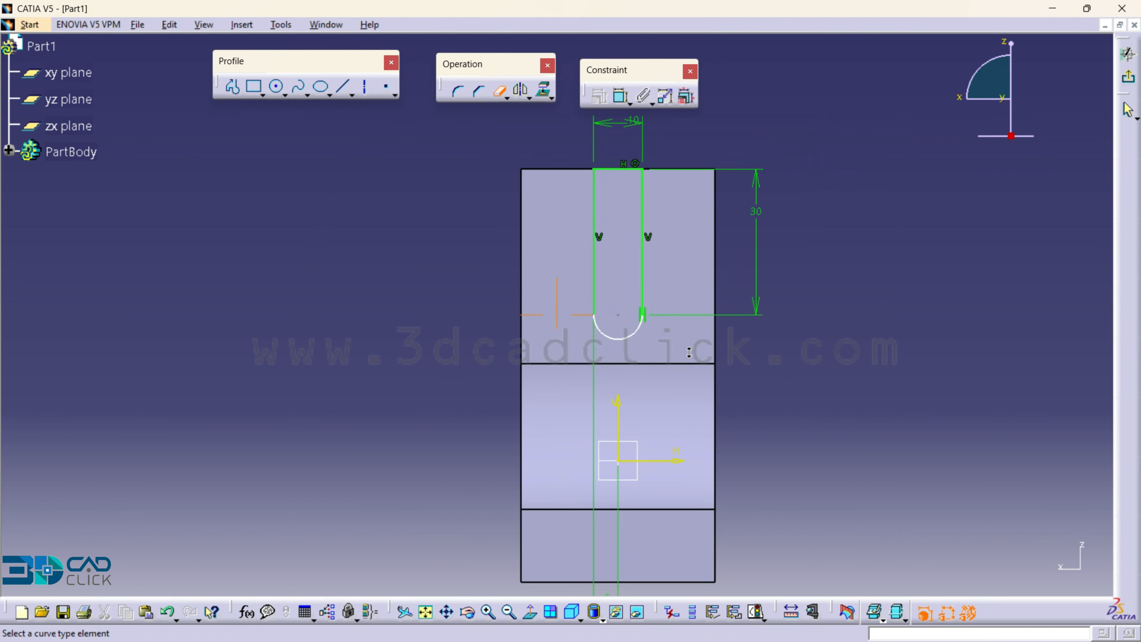
- Exit the sketch and pocket the slot profile through the upright
{"action": "left_click", "coordinate": [1128, 54]}
{"action": "middle_click_drag", "start_coordinate": [491, 152], "coordinate": [693, 388]}
{"action": "middle_click_drag", "start_coordinate": [504, 409], "coordinate": [487, 334]}
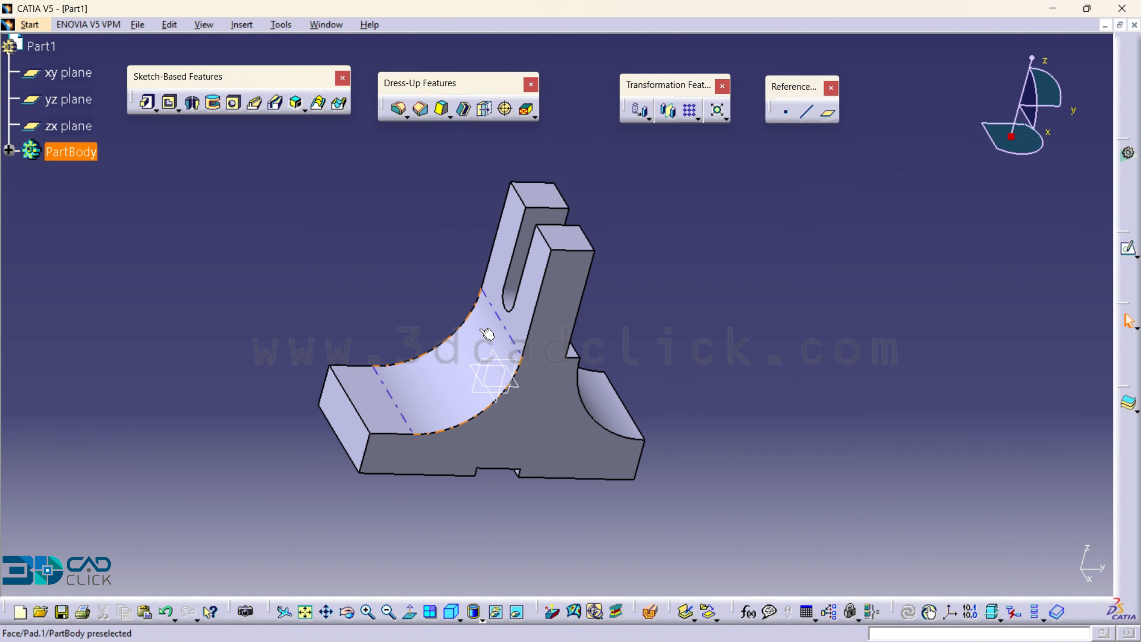
- Create a reference plane offset 50 mm downward from the upright's top face
{"action": "left_click", "coordinate": [572, 245]}
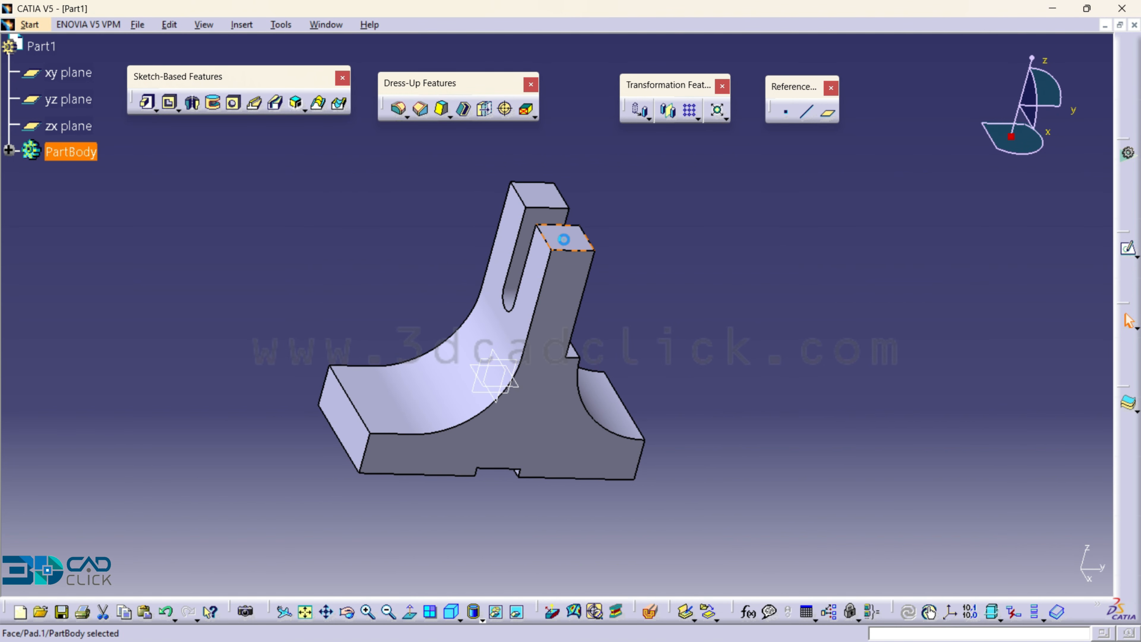
{"action": "left_click", "coordinate": [829, 113]}
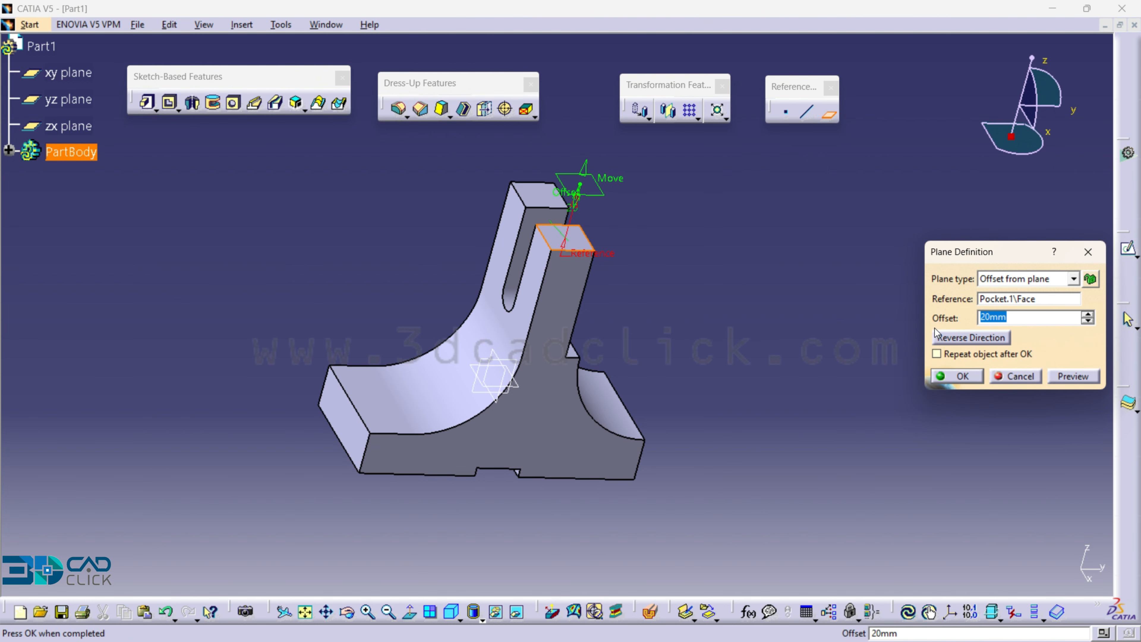
{"action": "left_click", "coordinate": [966, 337]}
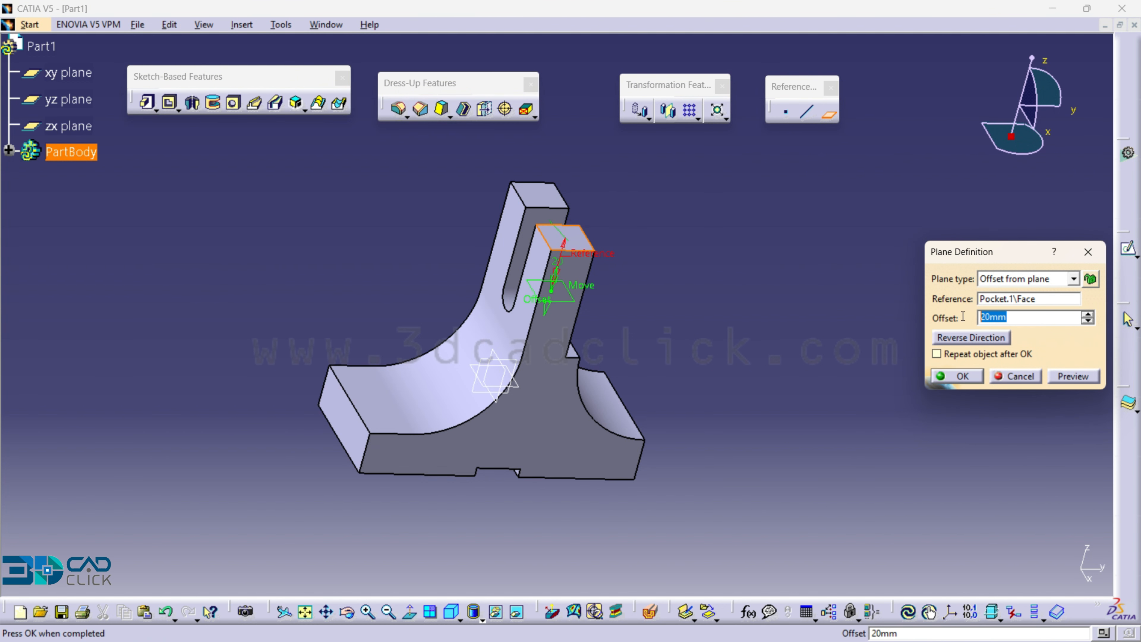
{"action": "type", "text": "50"}
{"action": "key", "text": "Return"}
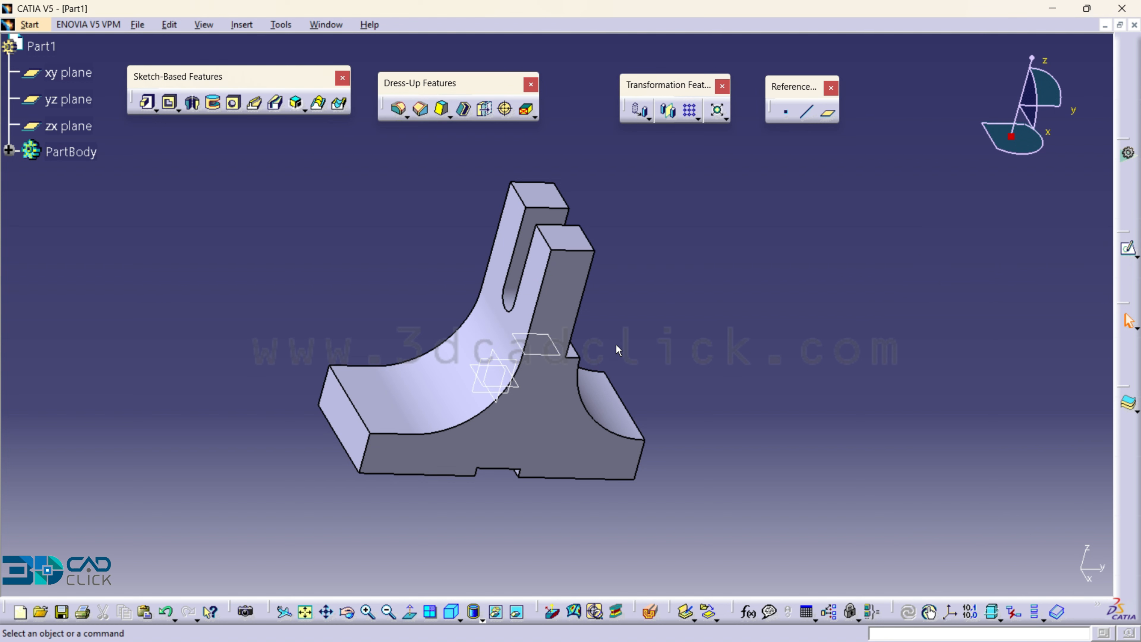
- Start a sketch on the offset plane, viewed from the opposite side, and draw a rectangle about 16 mm high over the curved face
{"action": "left_click", "coordinate": [557, 351]}
{"action": "left_click", "coordinate": [1129, 247]}
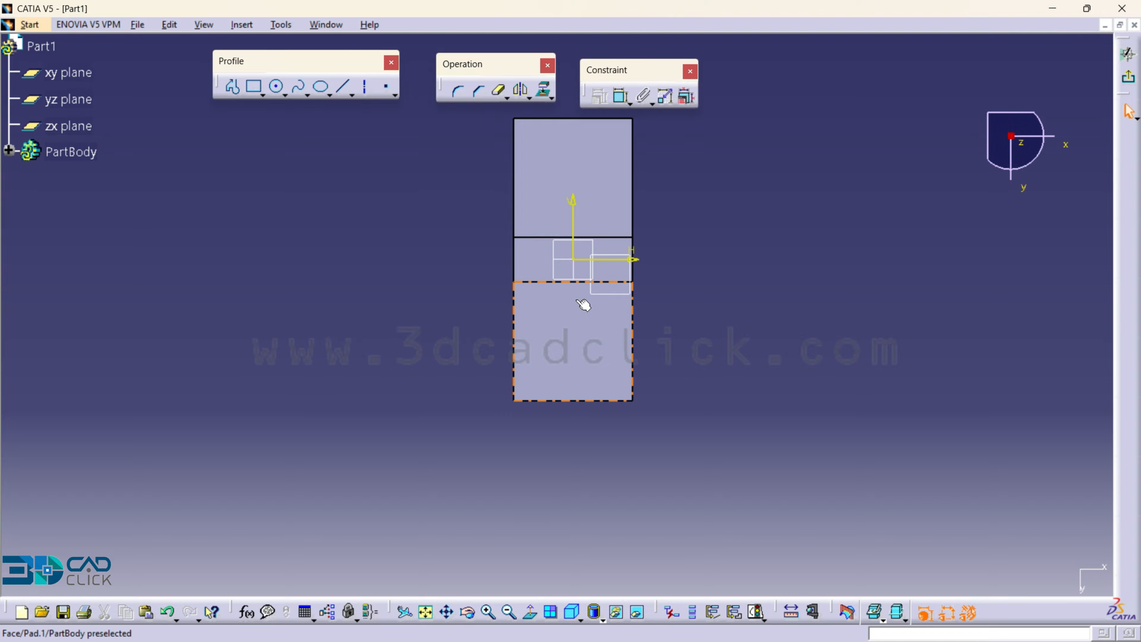
{"action": "left_click", "coordinate": [531, 612]}
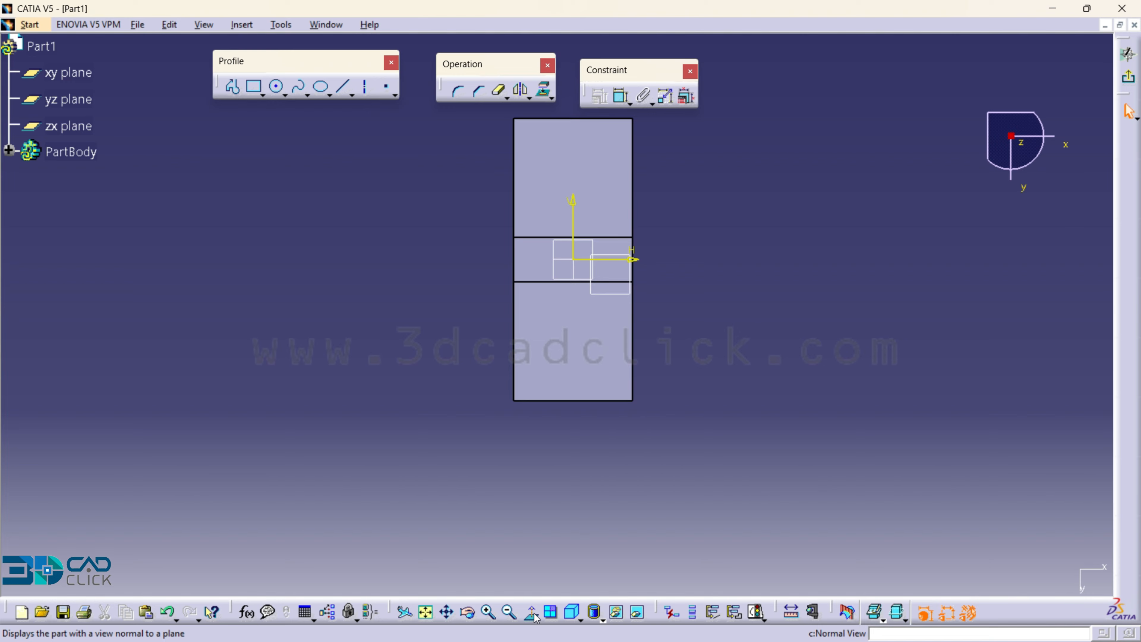
{"action": "middle_click_drag", "start_coordinate": [700, 450], "coordinate": [700, 434]}
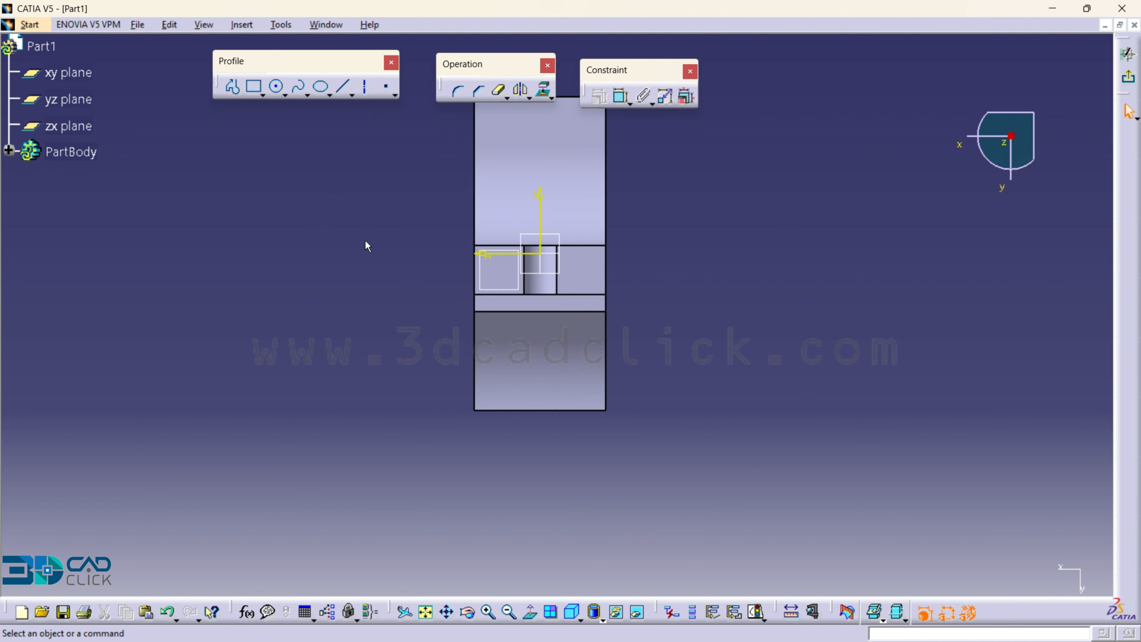
{"action": "middle_click_drag", "start_coordinate": [368, 245], "coordinate": [355, 306]}
{"action": "left_click", "coordinate": [254, 87]}
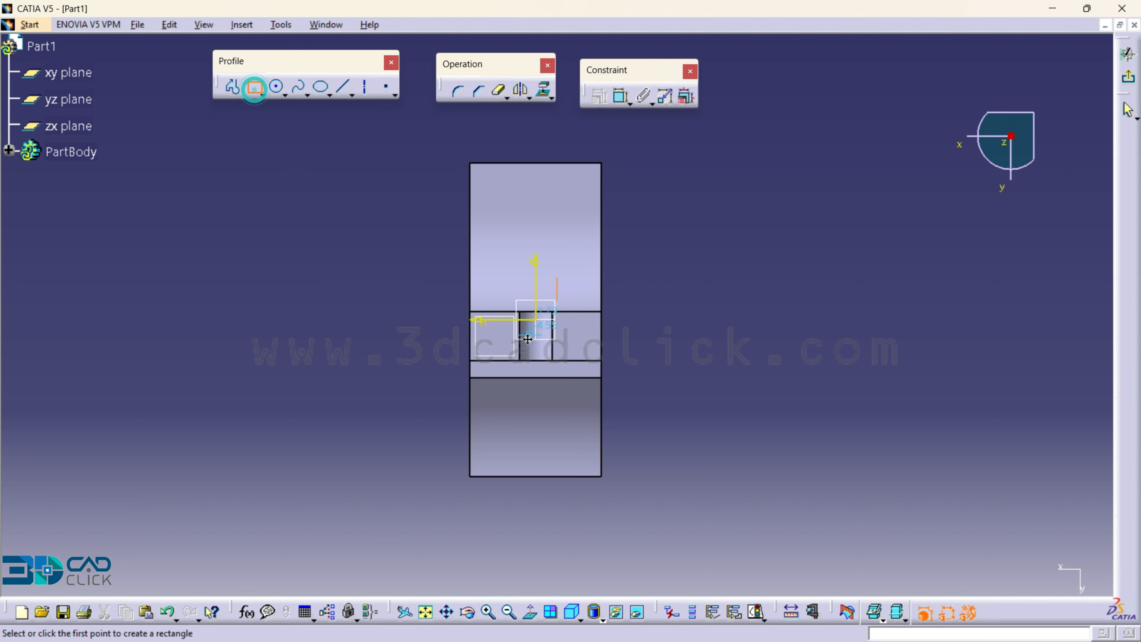
{"action": "middle_click_drag", "start_coordinate": [528, 340], "coordinate": [526, 251]}
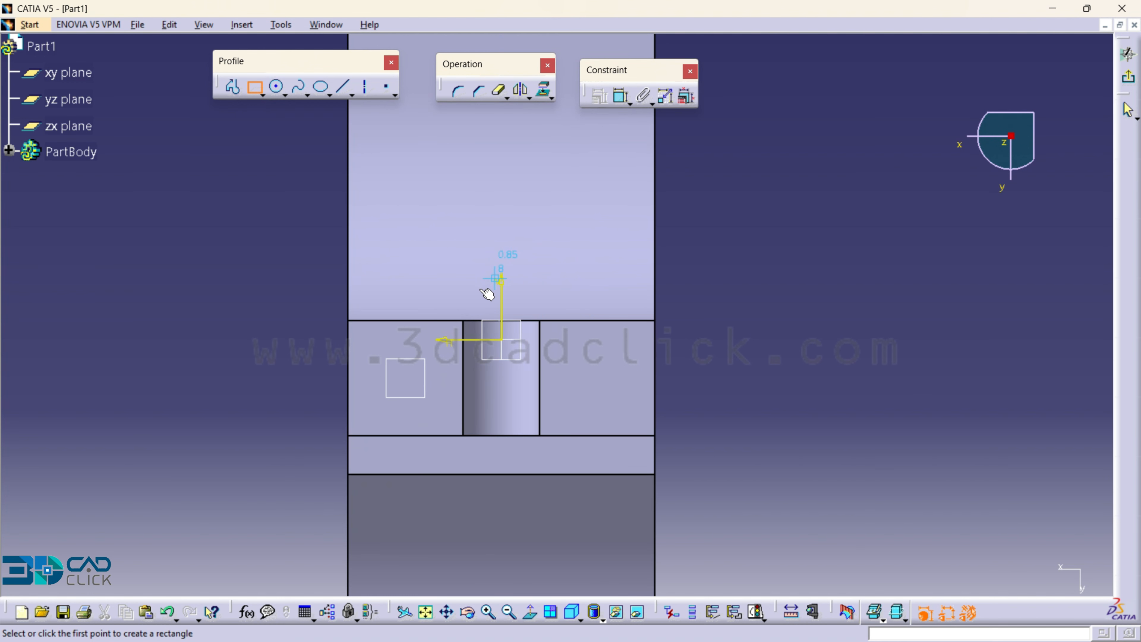
{"action": "left_click", "coordinate": [428, 310]}
{"action": "left_click", "coordinate": [584, 185]}
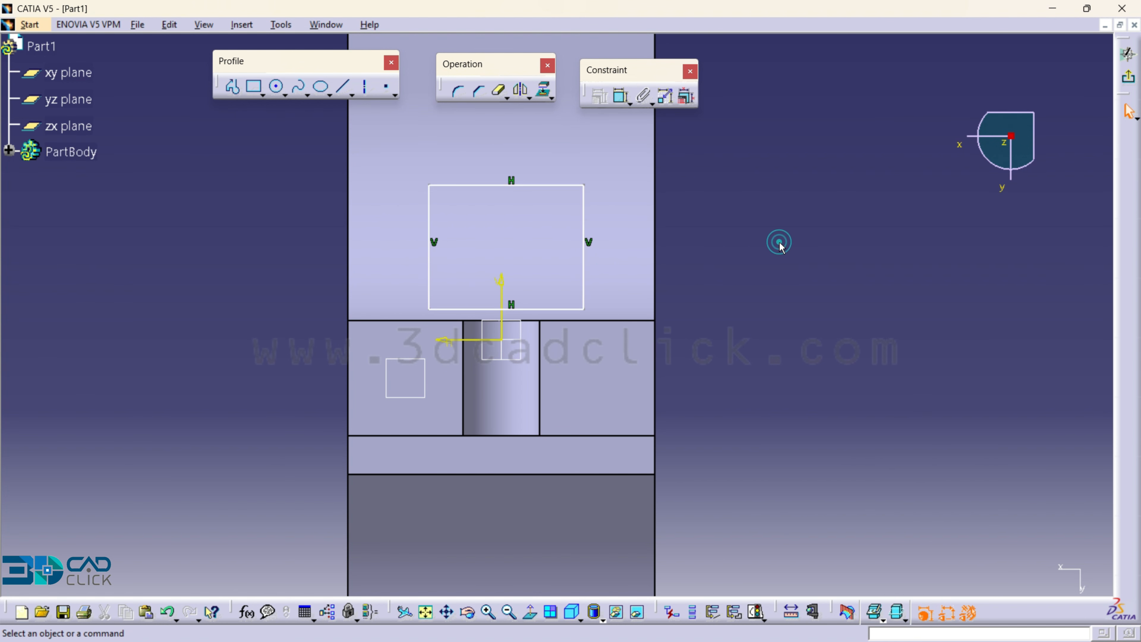
- Constrain the rectangle's bottom line coincident with the edge between the upright and the curved face
{"action": "left_click", "coordinate": [622, 321], "text": "ctrl"}
{"action": "left_click", "coordinate": [600, 95]}
{"action": "left_click", "coordinate": [804, 224]}
{"action": "left_click", "coordinate": [833, 361]}
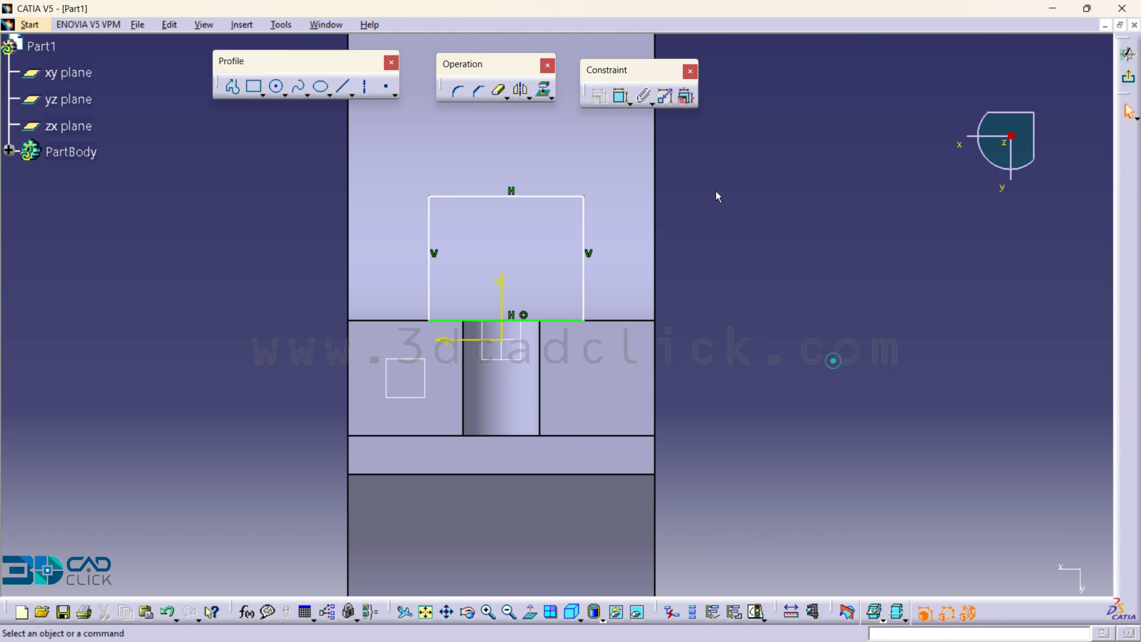
- Dimension the rectangle's height and set it to 15 mm
{"action": "left_click", "coordinate": [619, 102]}
{"action": "left_click", "coordinate": [585, 225]}
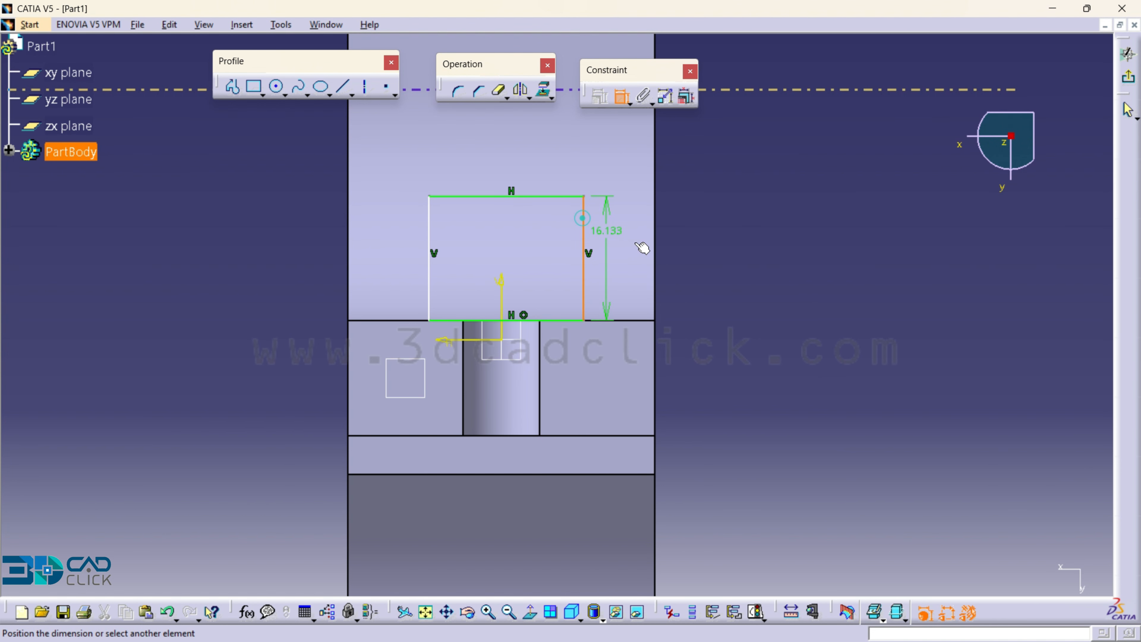
{"action": "left_click", "coordinate": [716, 253]}
{"action": "double_click", "coordinate": [715, 252]}
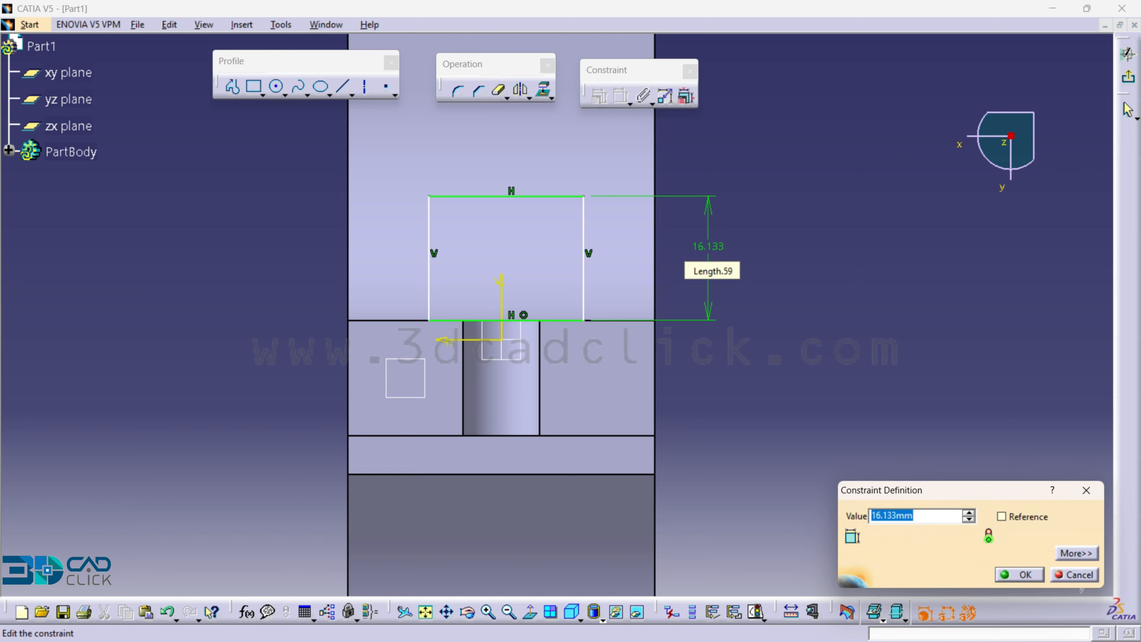
{"action": "type", "text": "15"}
{"action": "key", "text": "Return"}
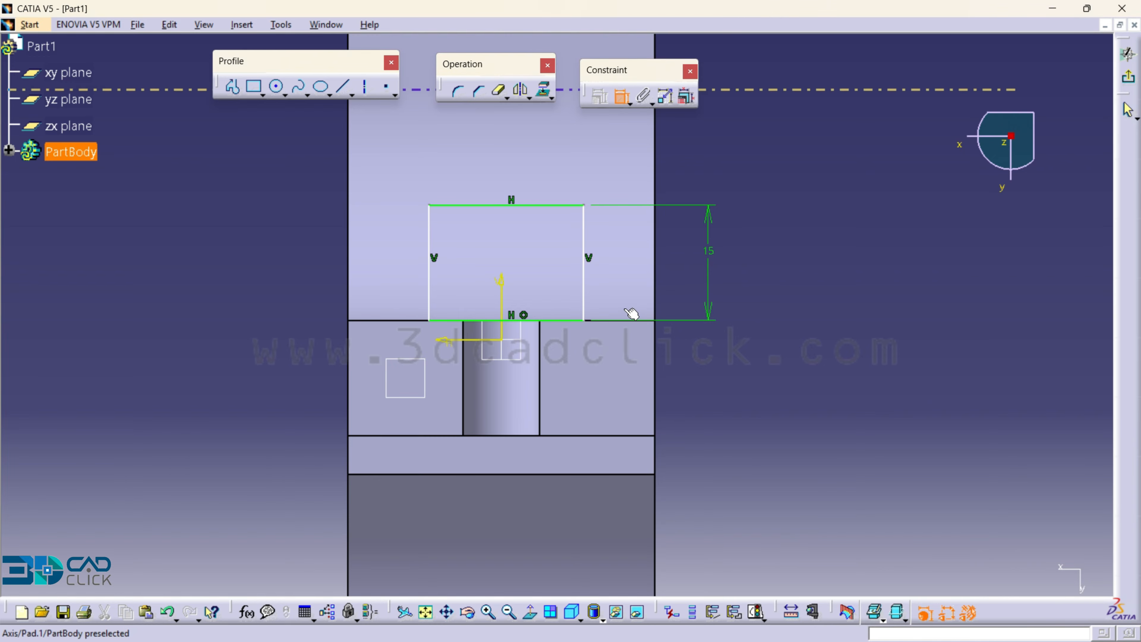
- Dimension the rectangle's right side from the vertical axis and set the offset to 12.5 mm
{"action": "left_click", "coordinate": [583, 287]}
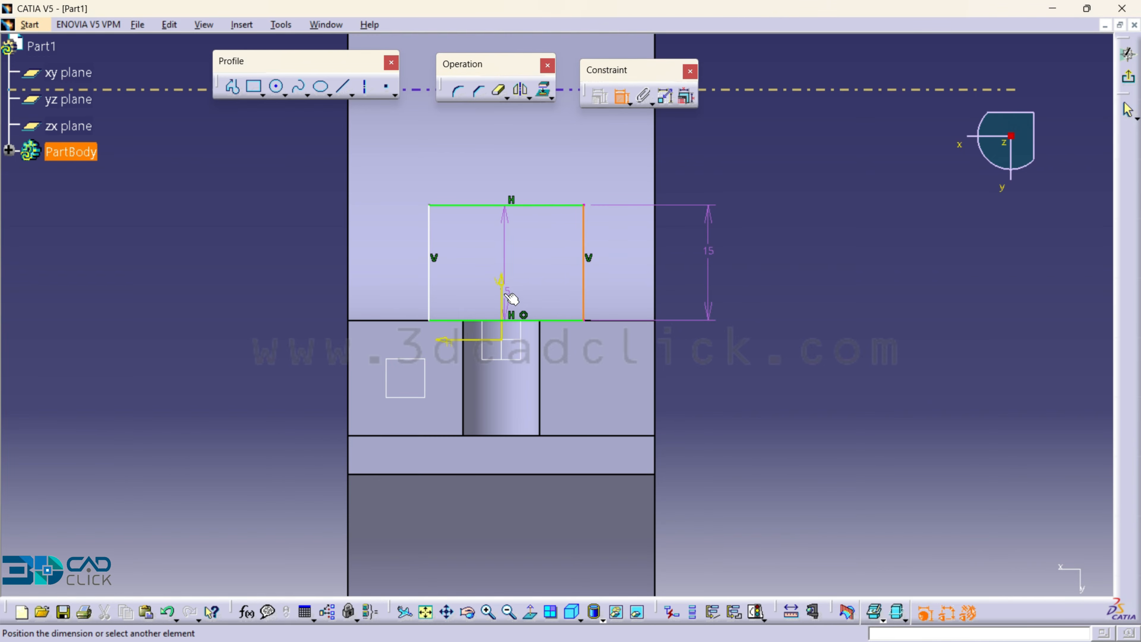
{"action": "left_click", "coordinate": [501, 306]}
{"action": "left_click", "coordinate": [683, 371]}
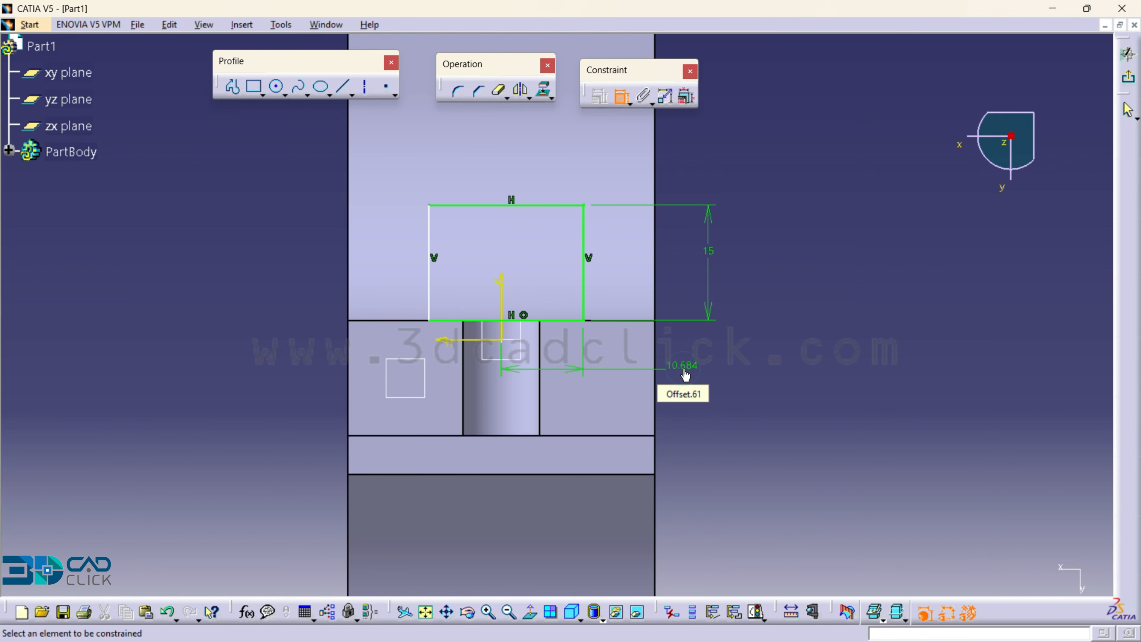
{"action": "double_click", "coordinate": [683, 366]}
{"action": "type", "text": "12.5"}
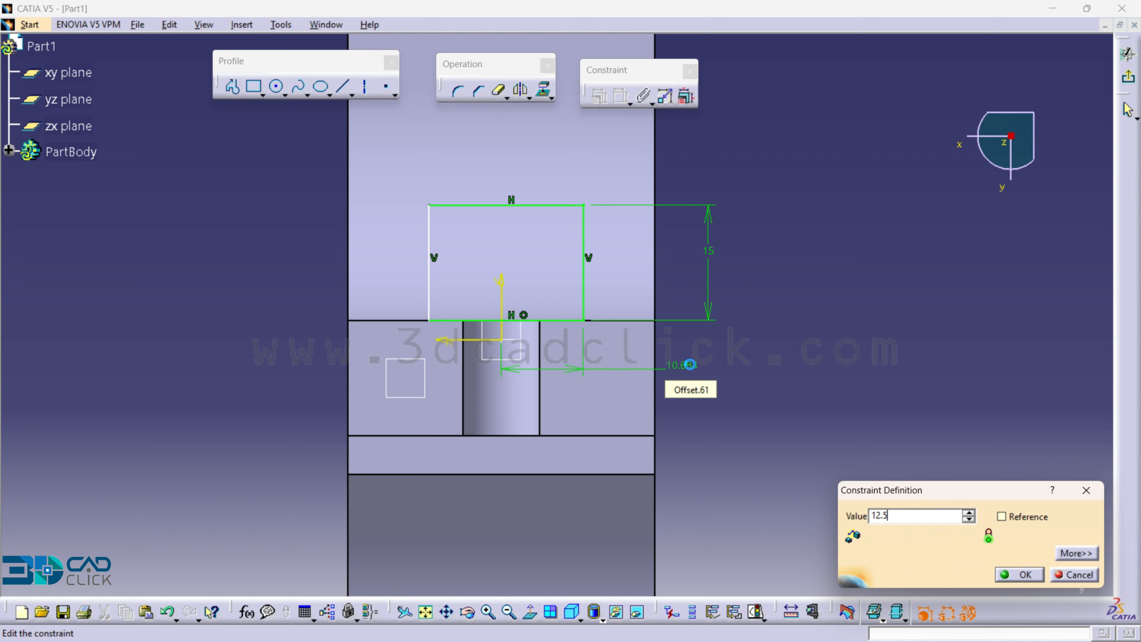
{"action": "key", "text": "Return"}
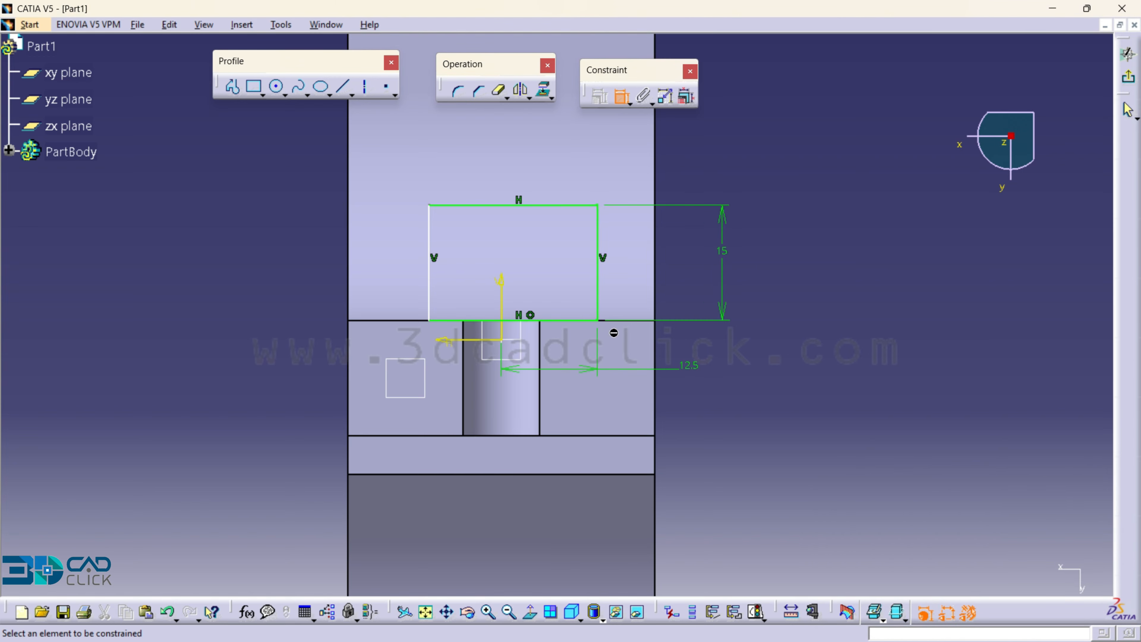
- Dimension the rectangle's bottom line and set its length to 25 mm
{"action": "left_click", "coordinate": [581, 321]}
{"action": "left_click", "coordinate": [700, 349]}
{"action": "double_click", "coordinate": [700, 348]}
{"action": "type", "text": "25"}
{"action": "key", "text": "Return"}
- Draw a circle from the midpoint of the rectangle's top line to its right endpoint and Quick Trim the circle's lower half
{"action": "left_click", "coordinate": [277, 87]}
{"action": "left_click", "coordinate": [502, 205]}
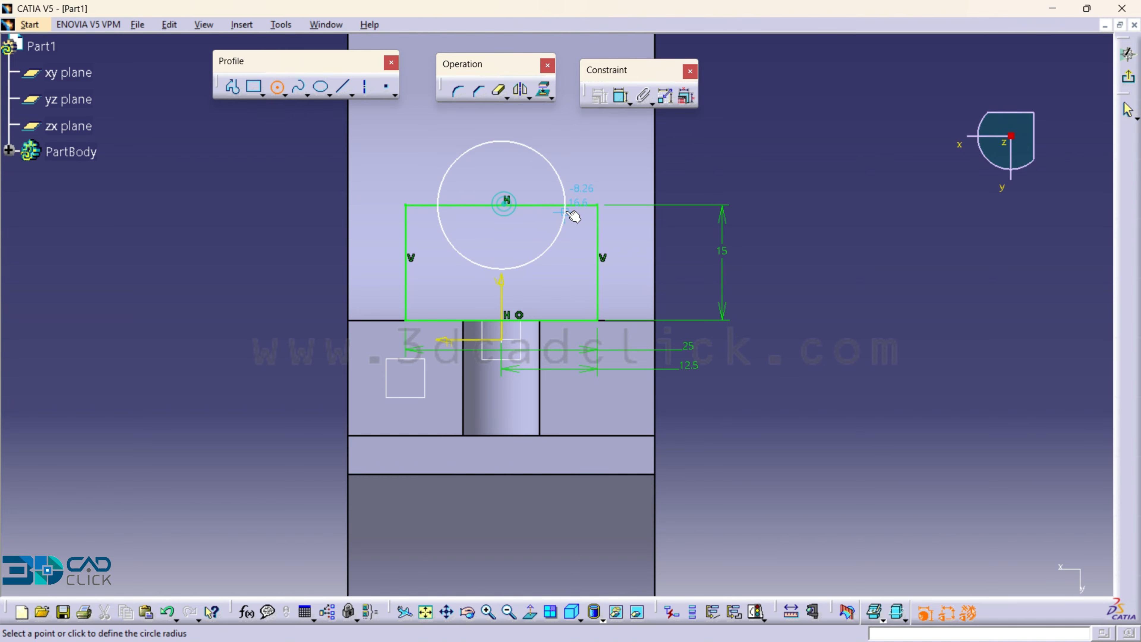
{"action": "left_click", "coordinate": [598, 205]}
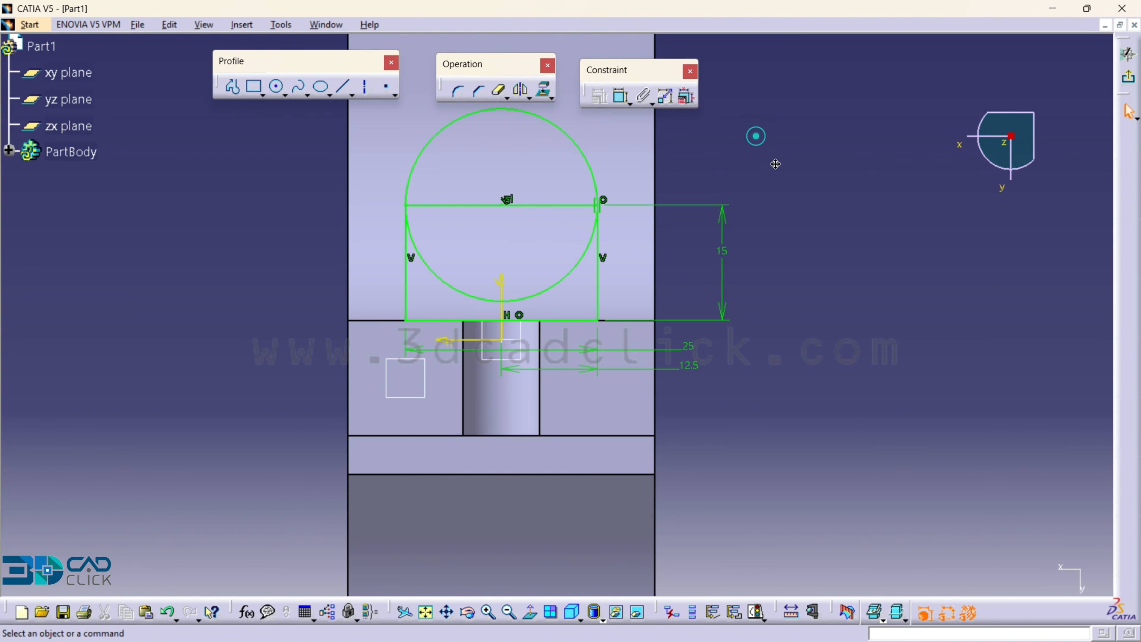
{"action": "left_click", "coordinate": [498, 93]}
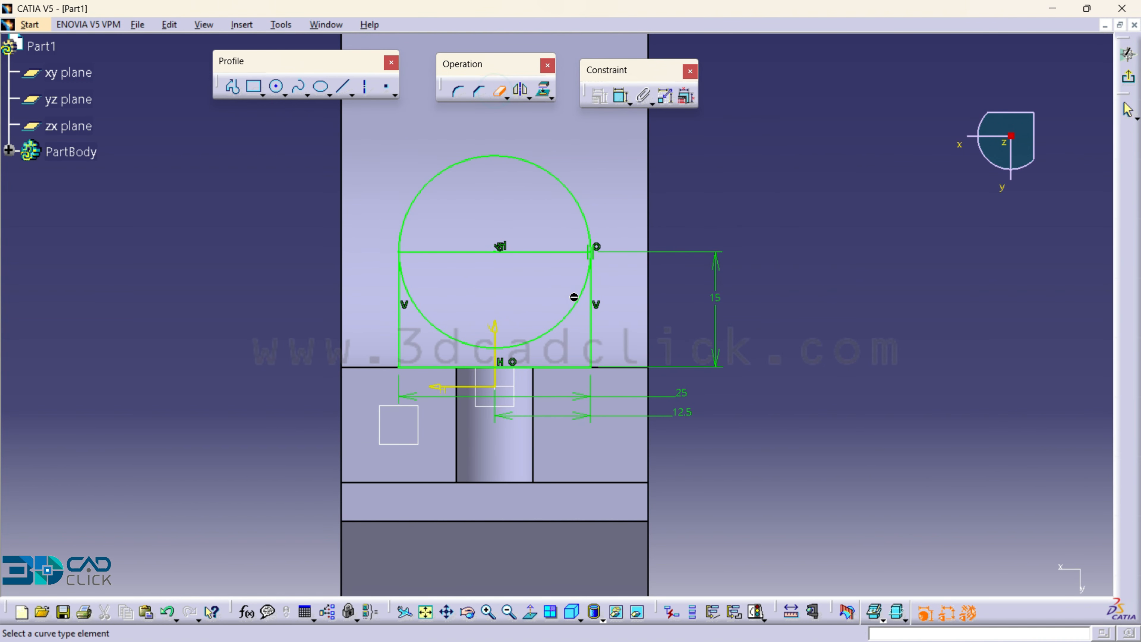
{"action": "left_click", "coordinate": [575, 299]}
- Exit the sketch and pad the round-ended profile down to the curved base with the Up to next limit
{"action": "left_click", "coordinate": [1129, 54]}
{"action": "left_click", "coordinate": [146, 103]}
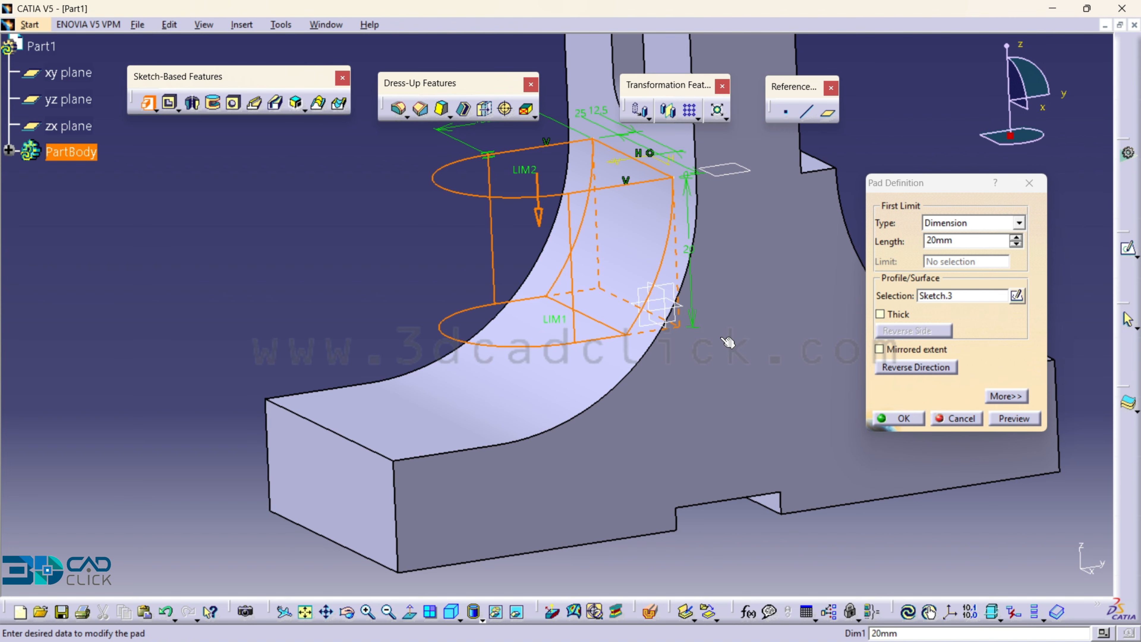
{"action": "middle_click_drag", "start_coordinate": [728, 378], "coordinate": [699, 380]}
{"action": "left_click", "coordinate": [971, 225]}
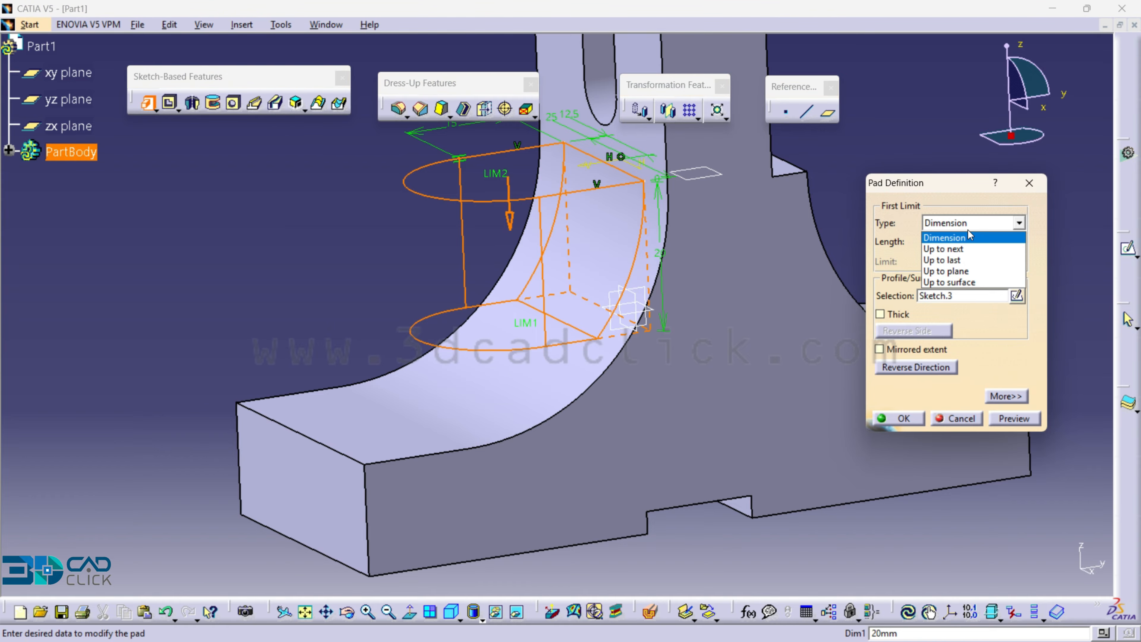
{"action": "left_click", "coordinate": [966, 248]}
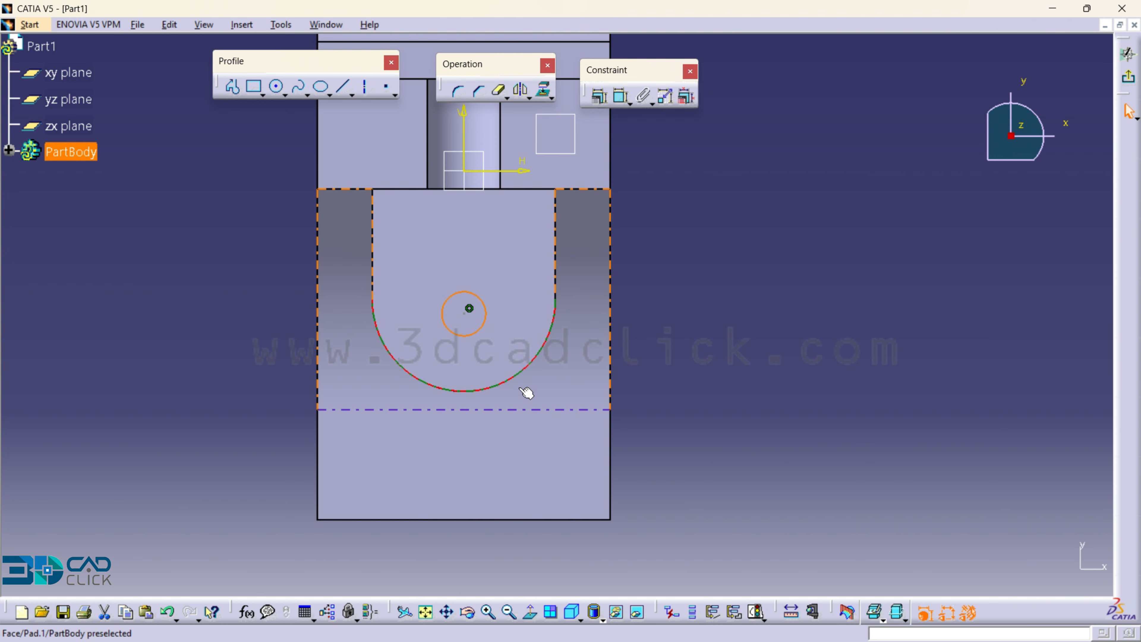
- Constrain the small circle on the boss's top face concentric with the boss's rounded edge
{"action": "left_click", "coordinate": [522, 368]}
{"action": "left_click", "coordinate": [610, 243], "text": "ctrl"}
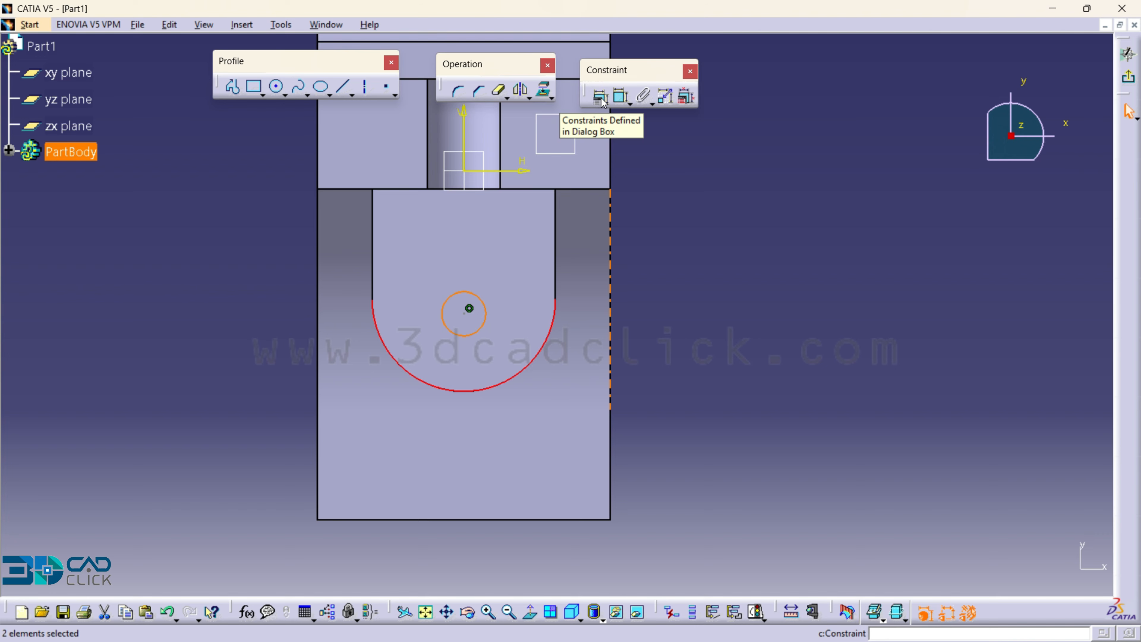
{"action": "left_click", "coordinate": [602, 100]}
{"action": "left_click", "coordinate": [1006, 363]}
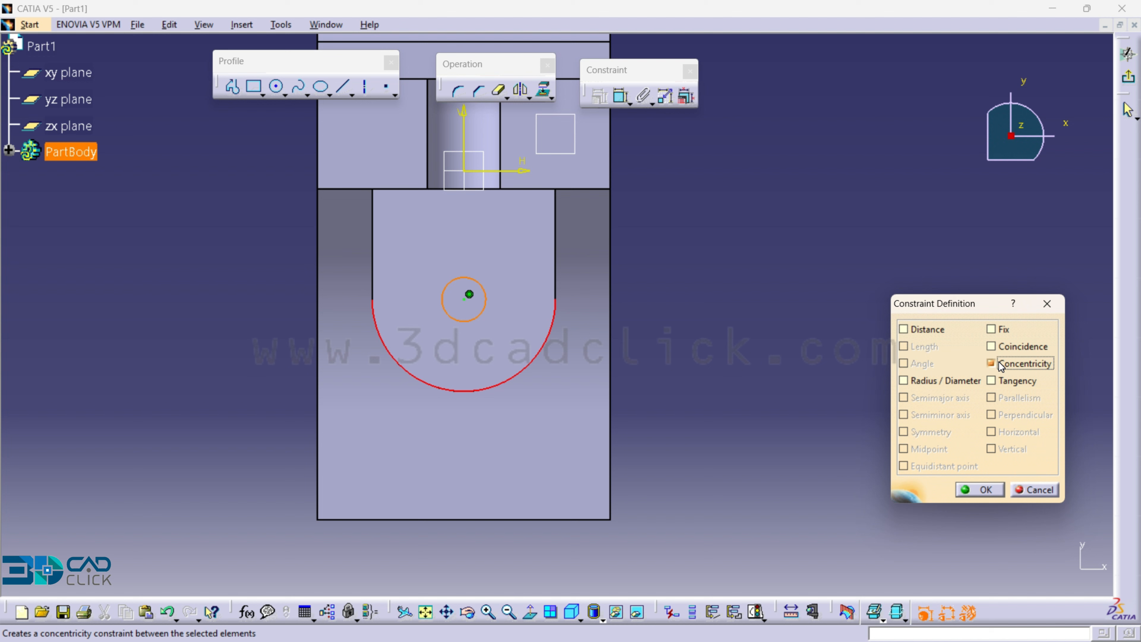
{"action": "left_click", "coordinate": [980, 489]}
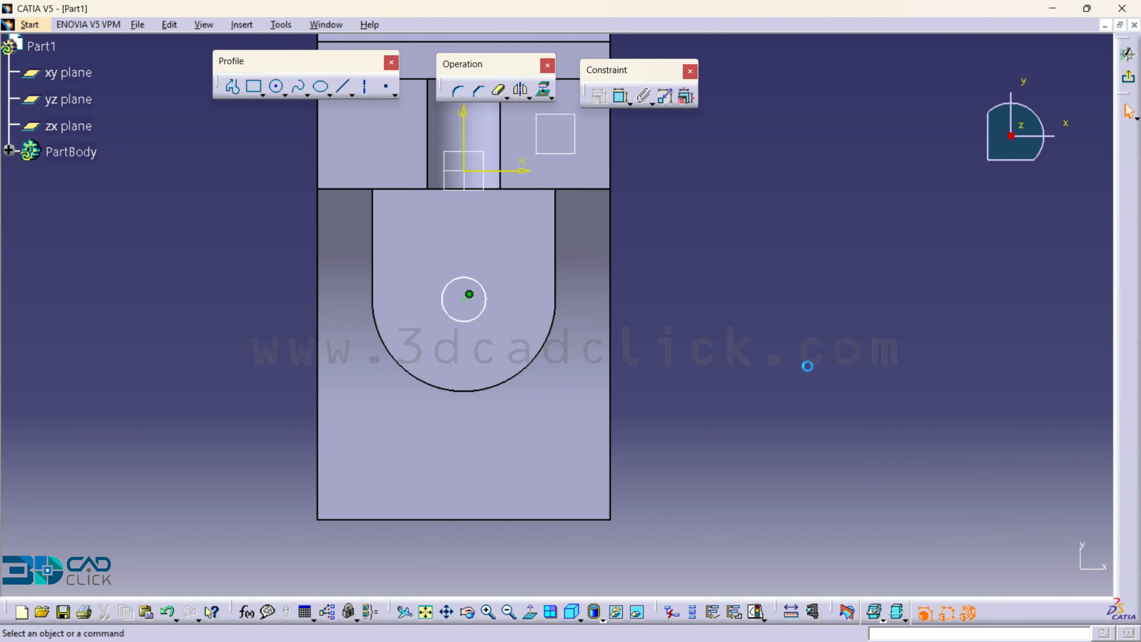
- Dimension the small circle's diameter and set it to 10 mm
{"action": "left_click", "coordinate": [621, 95]}
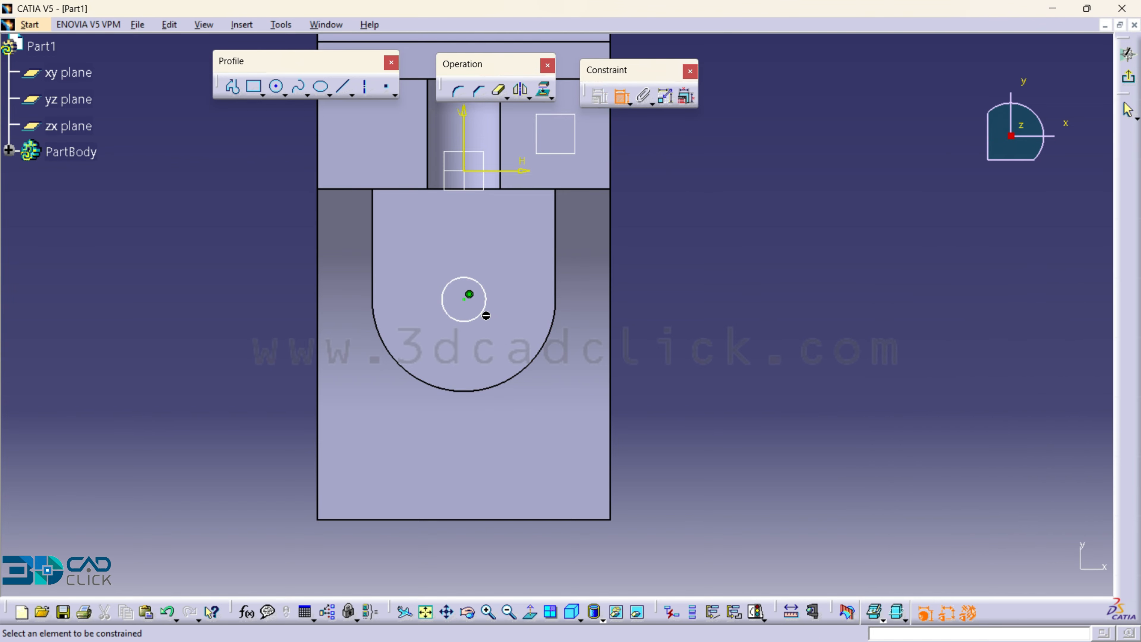
{"action": "left_click", "coordinate": [492, 318]}
{"action": "left_click", "coordinate": [657, 318]}
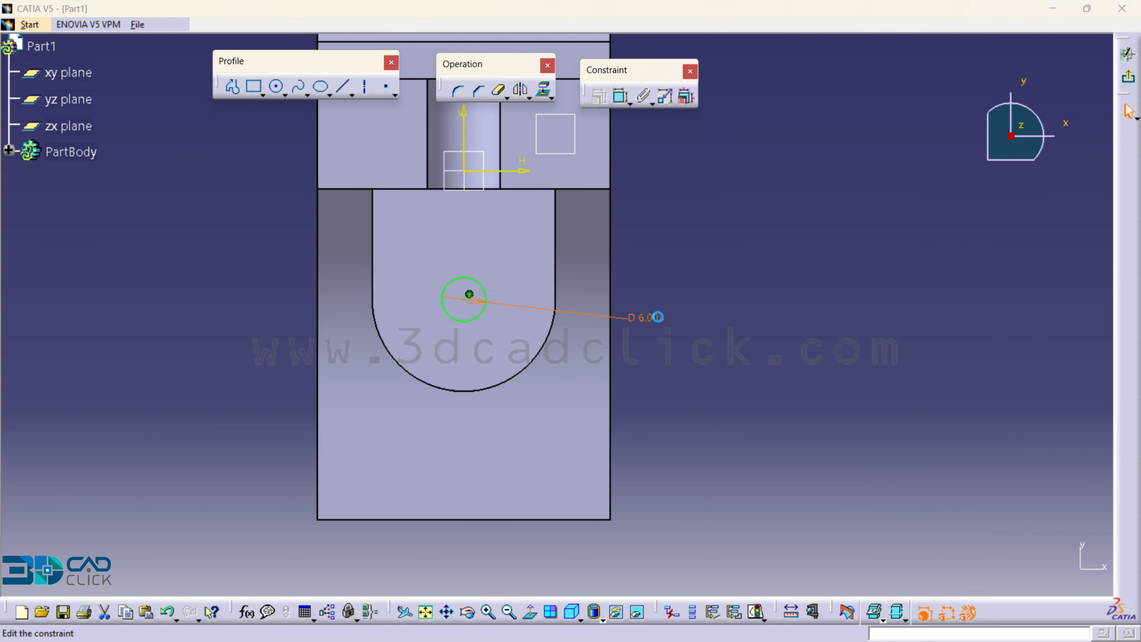
{"action": "double_click", "coordinate": [659, 320]}
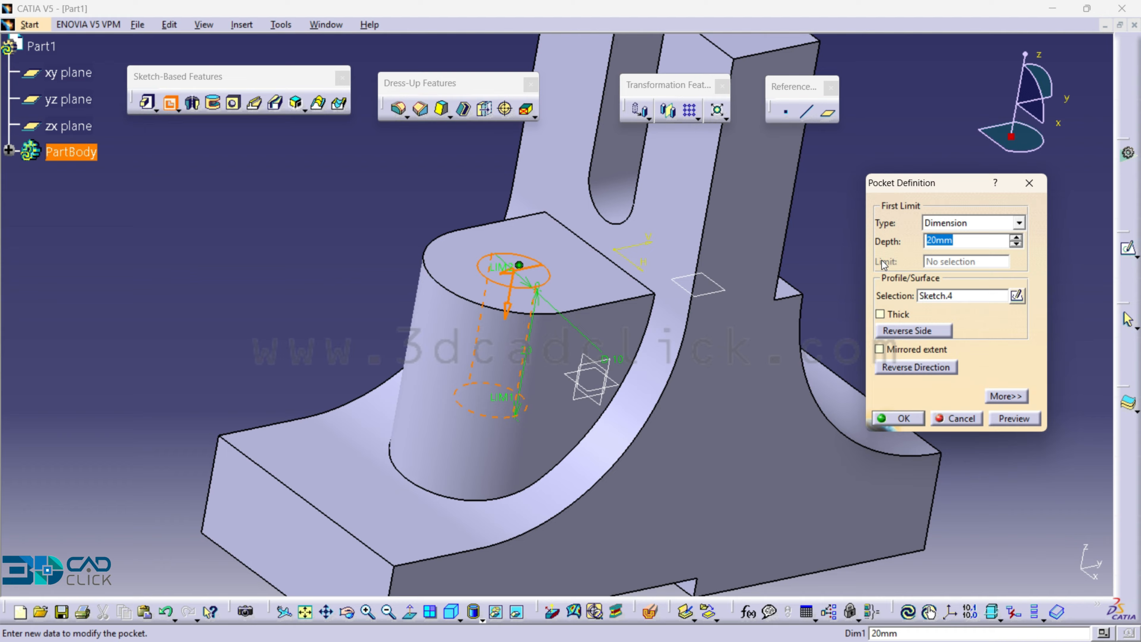
- Pocket the circle through the boss and base with the Up to last limit
{"action": "left_click", "coordinate": [937, 224]}
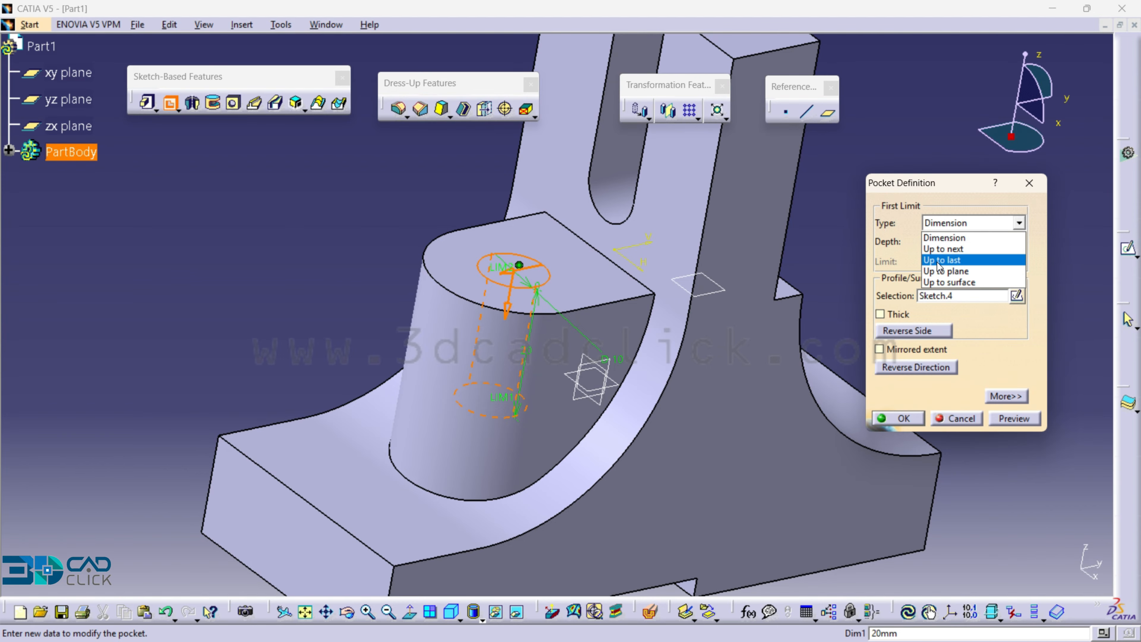
{"action": "left_click", "coordinate": [947, 260]}
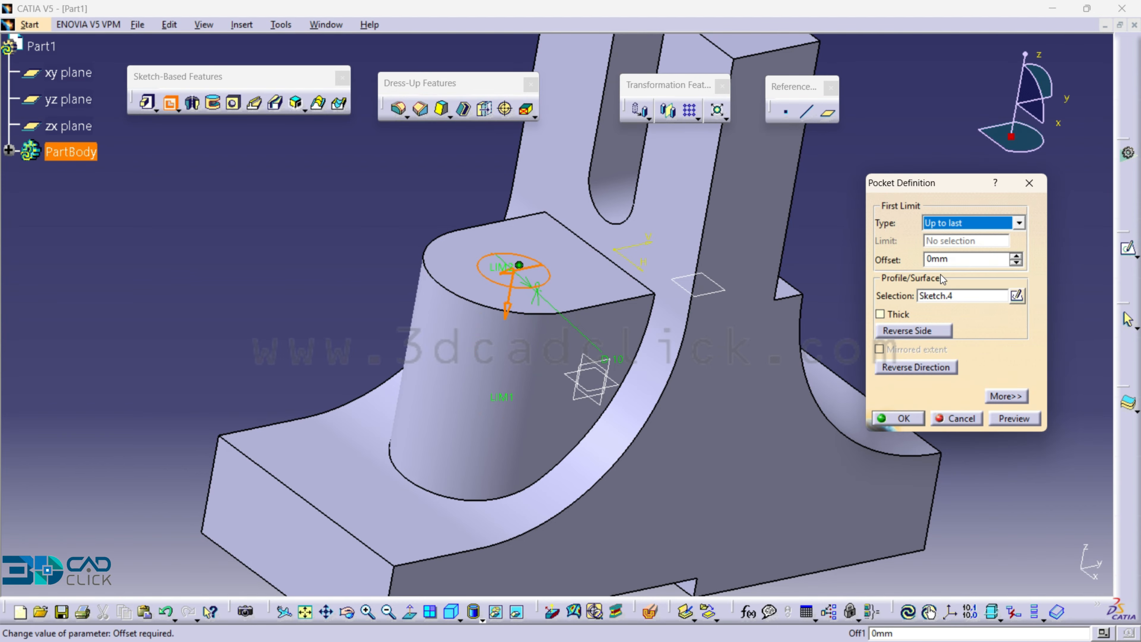
{"action": "left_click", "coordinate": [898, 419]}
{"action": "left_click", "coordinate": [451, 612]}
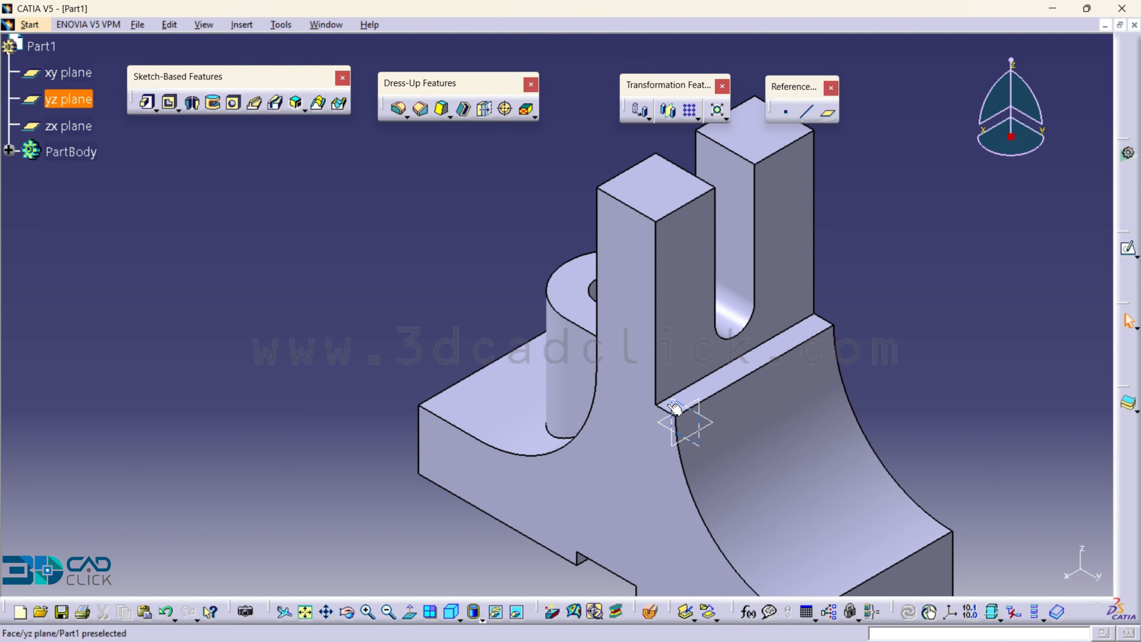